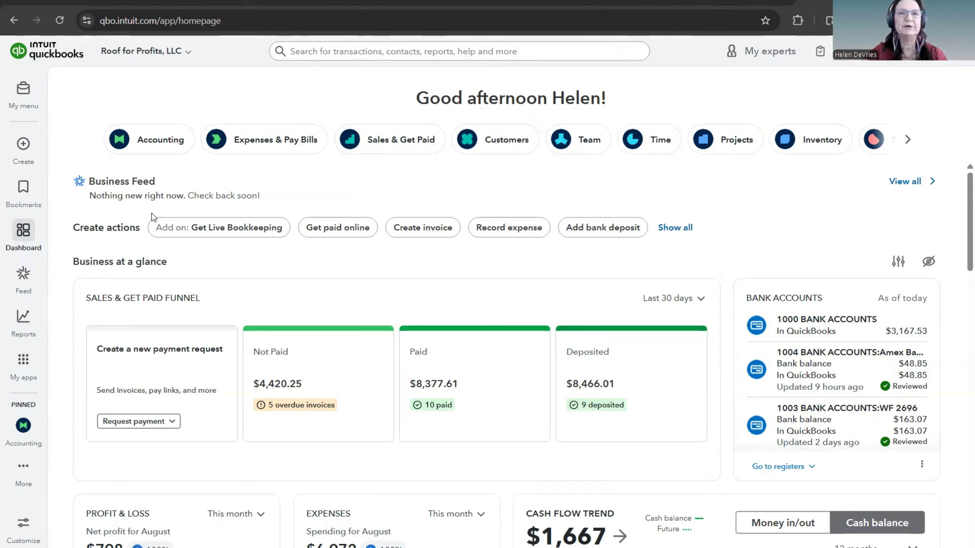
Step: Review the pages available under the Accounting, Expenses & Bills, Sales & Get Paid and Customer Hub apps
click(24, 426)
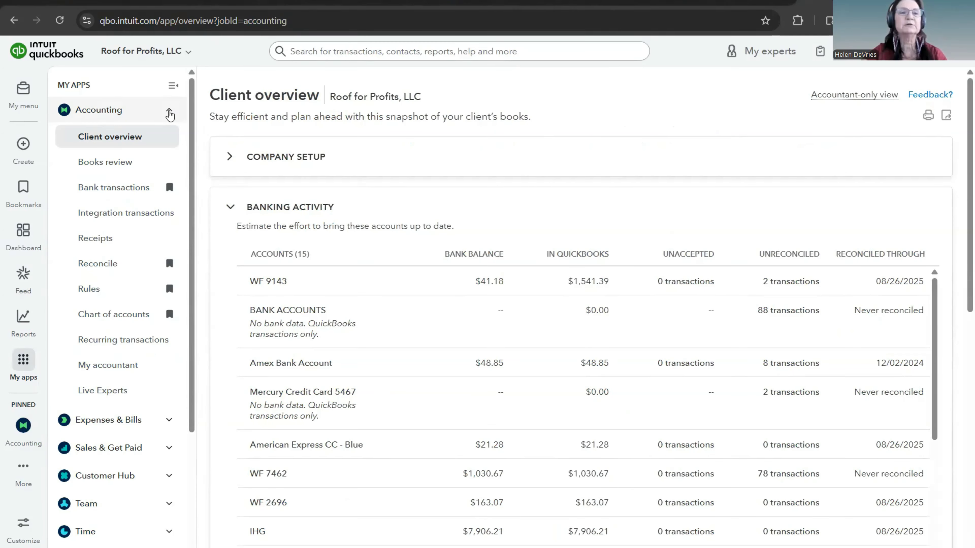
click(170, 114)
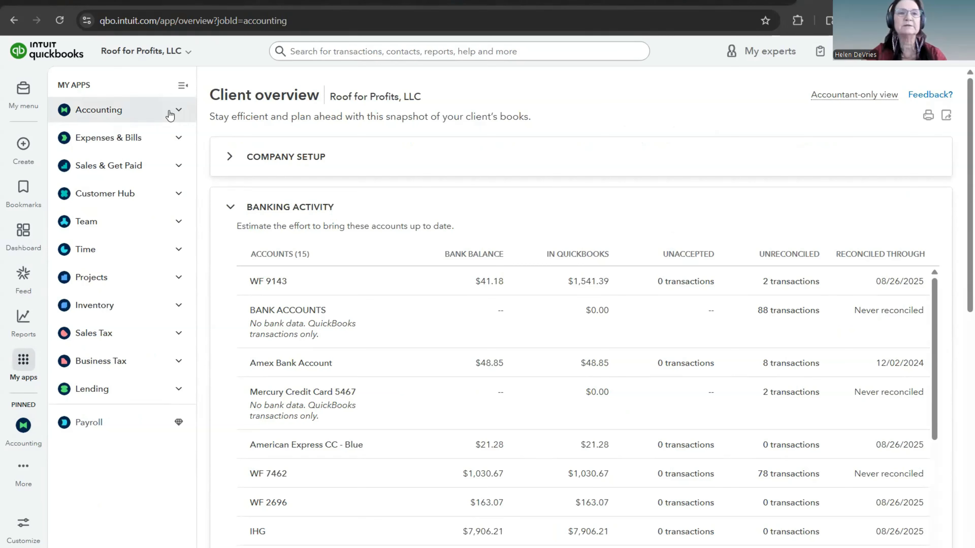
click(179, 139)
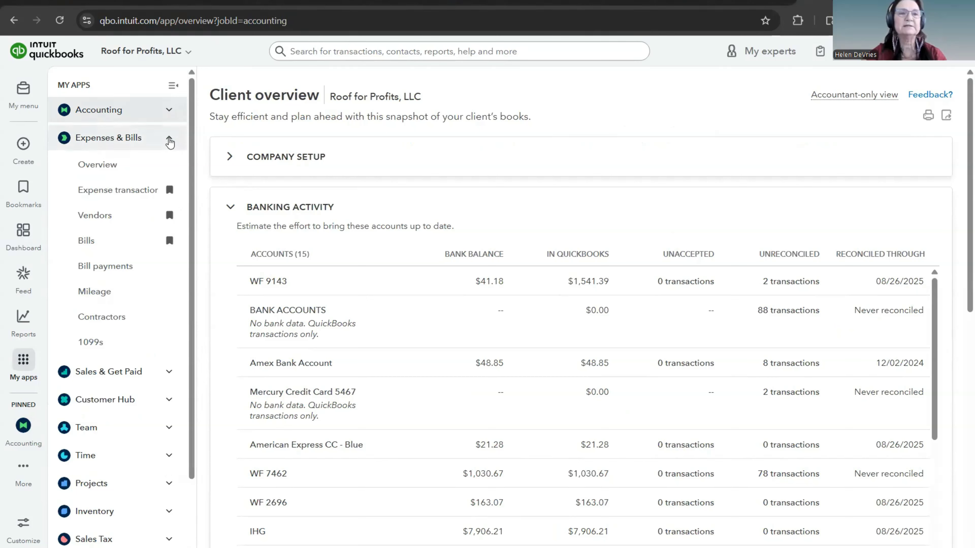
click(169, 140)
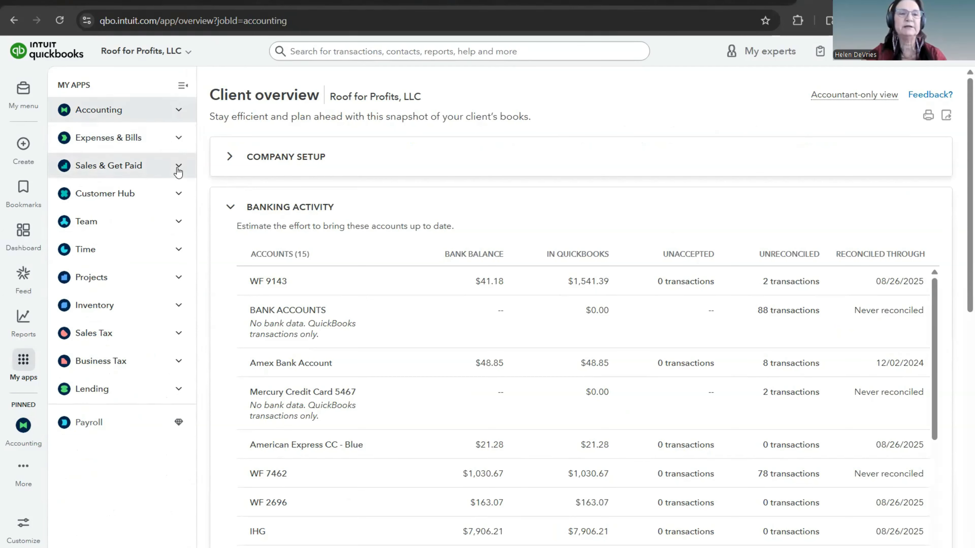
click(178, 169)
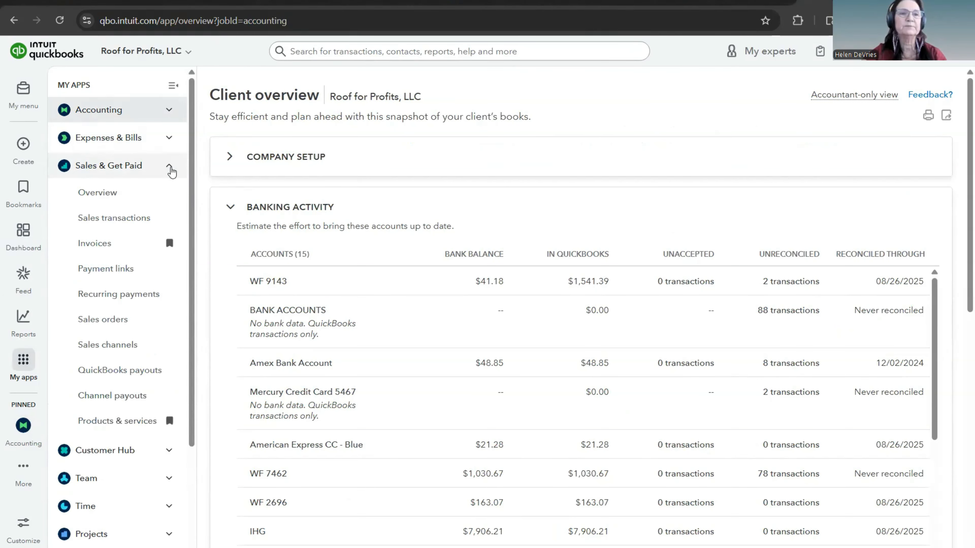
click(170, 168)
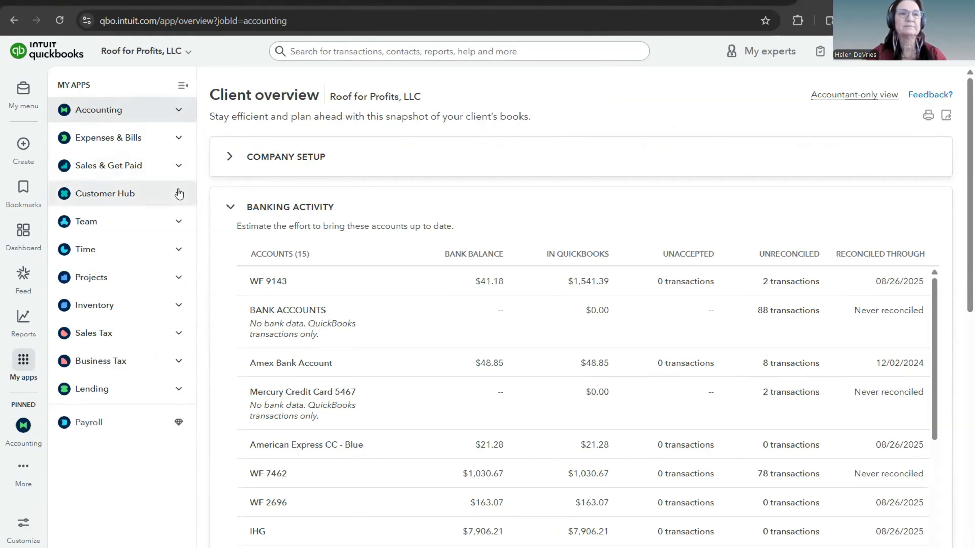
click(178, 193)
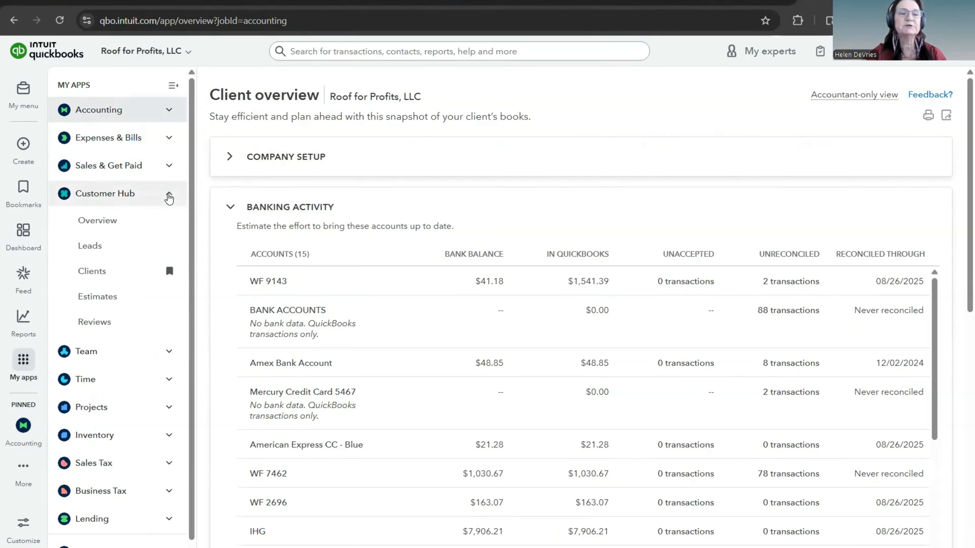
click(169, 197)
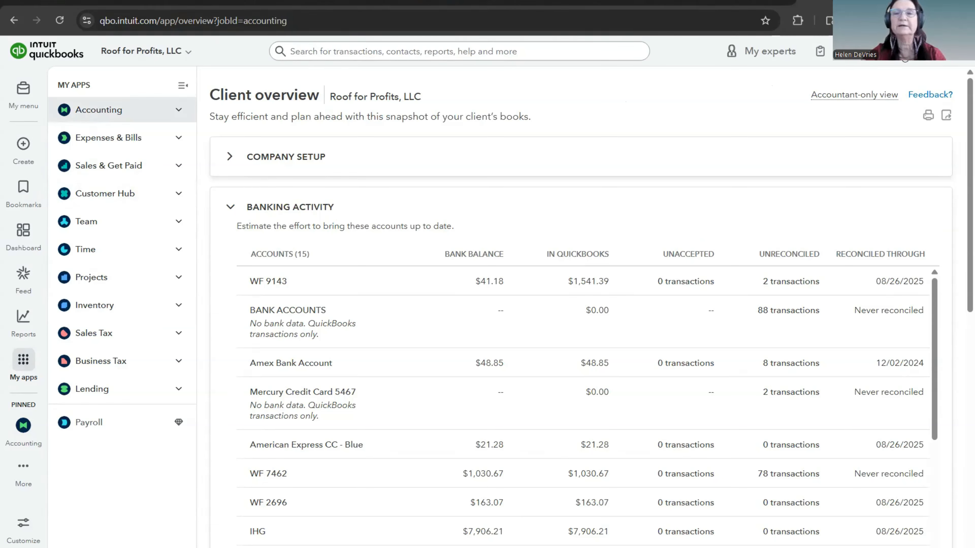
Step: Open the company's Products and services list from the company settings
click(928, 51)
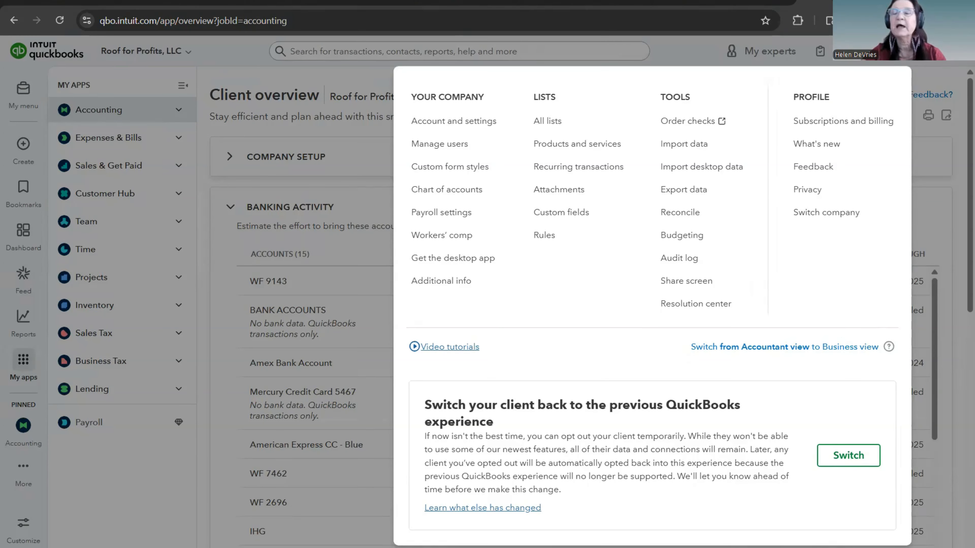
click(932, 78)
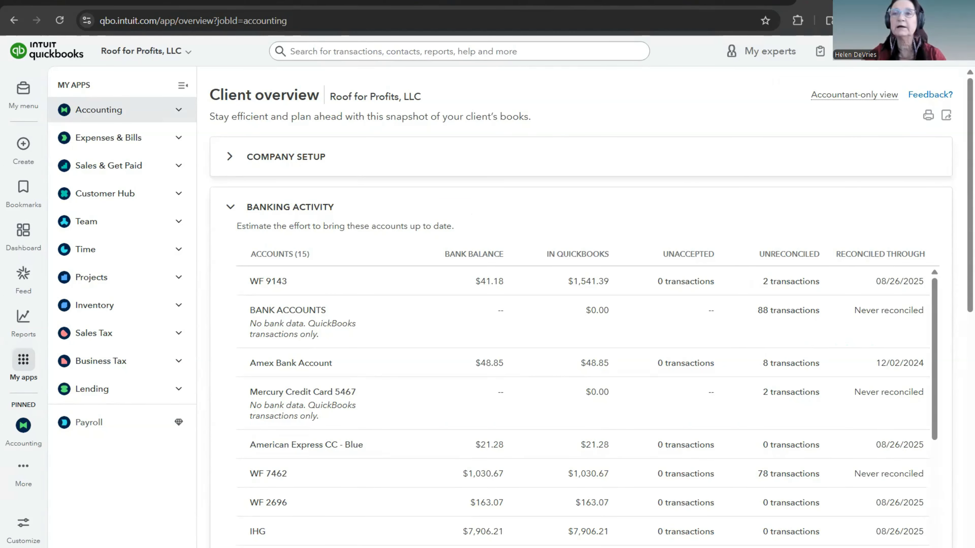
click(879, 51)
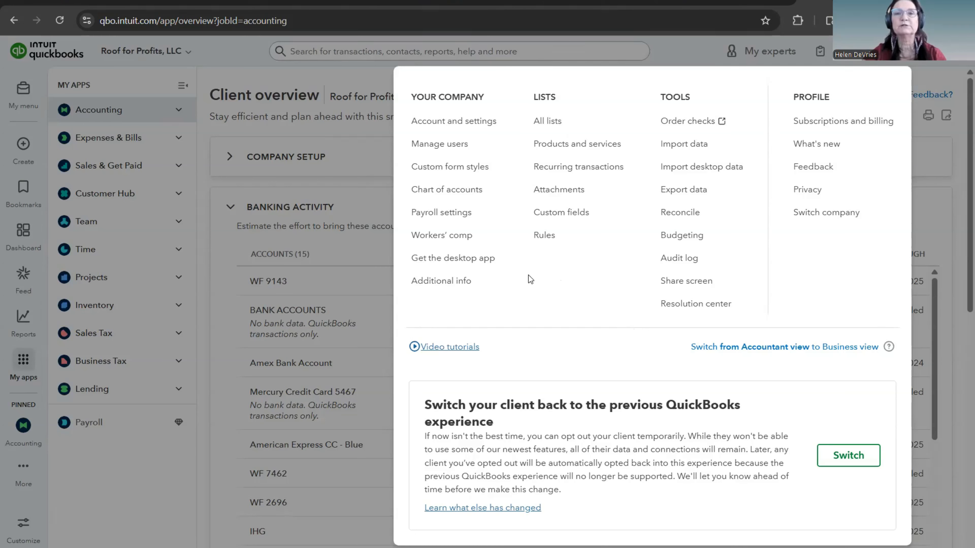
click(559, 149)
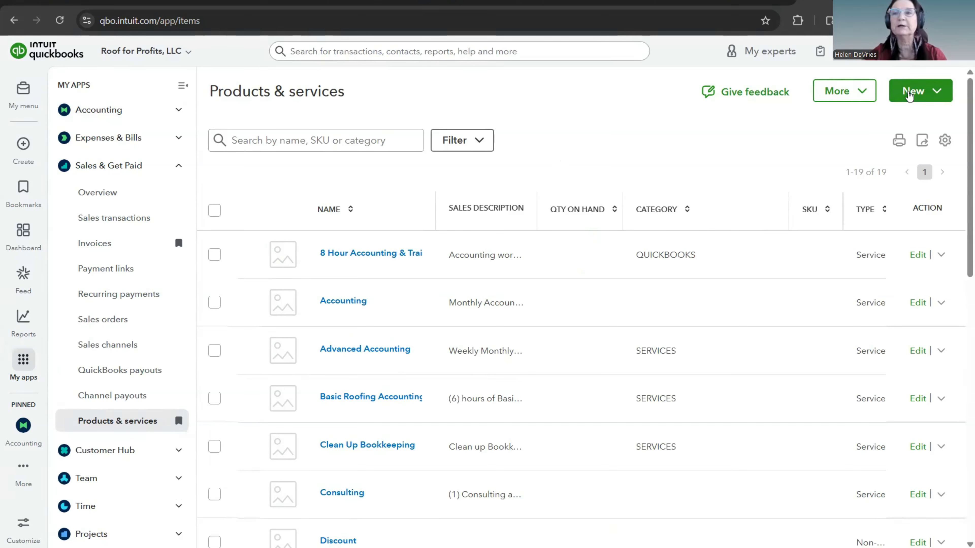
Step: Start a new service item named Retail Roofing, keeping Service as its item type
click(908, 96)
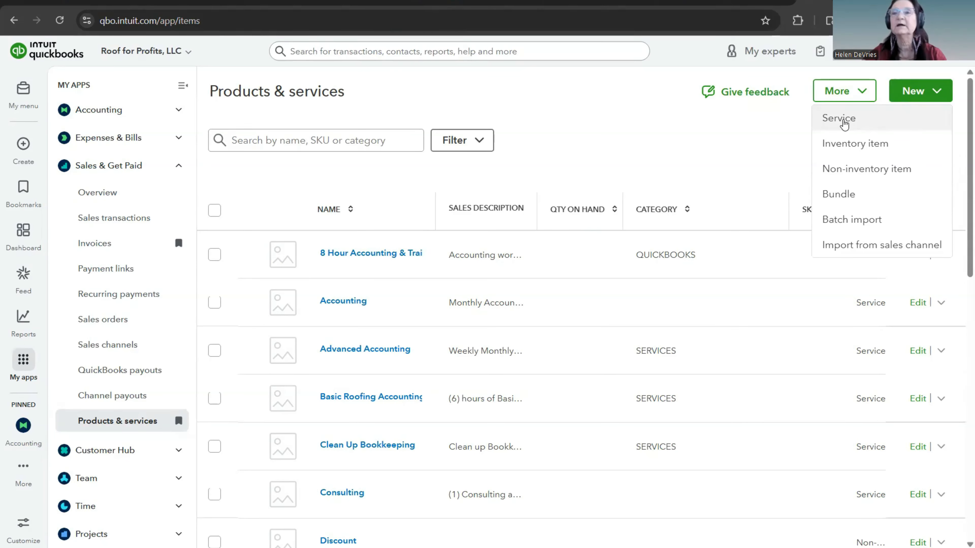
click(843, 123)
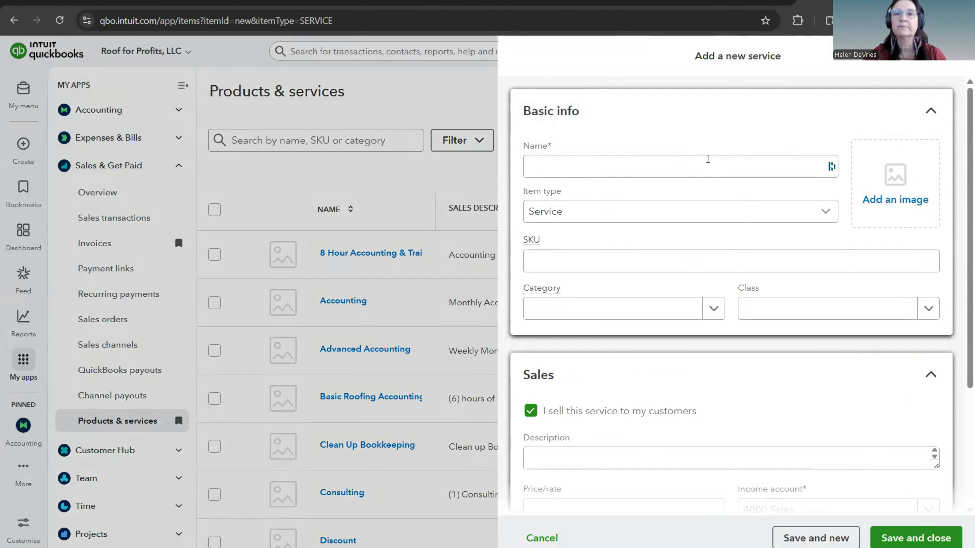
click(669, 169)
click(669, 169)
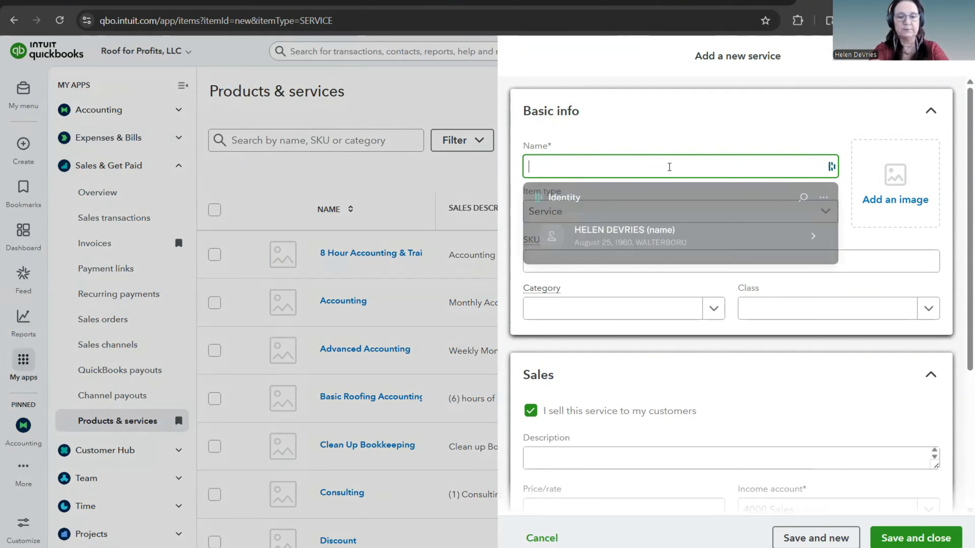
text(Ret)
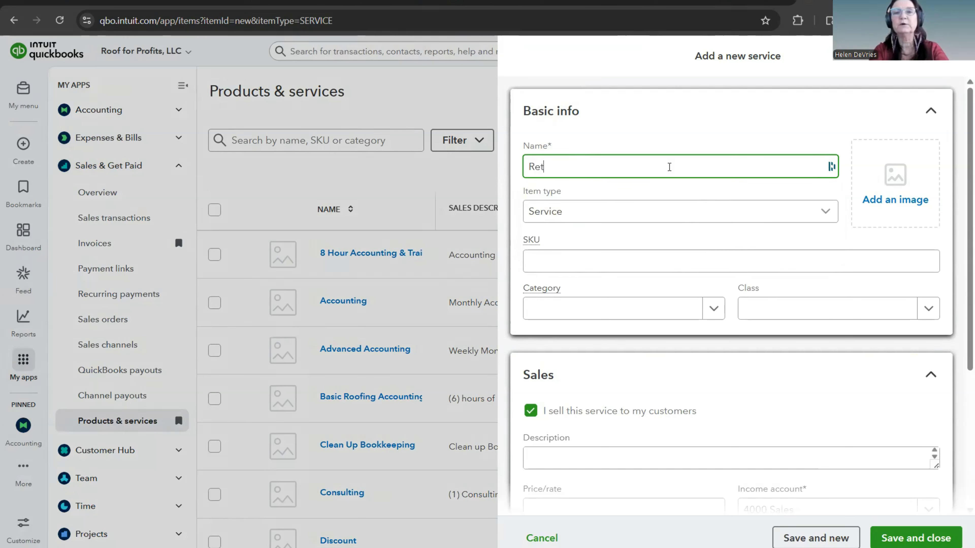
text(ail Roofing)
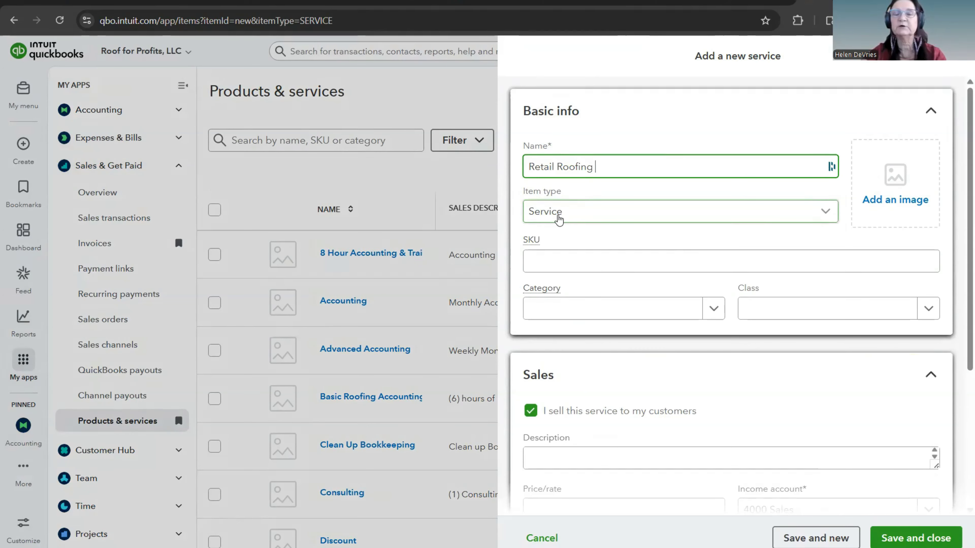
click(823, 217)
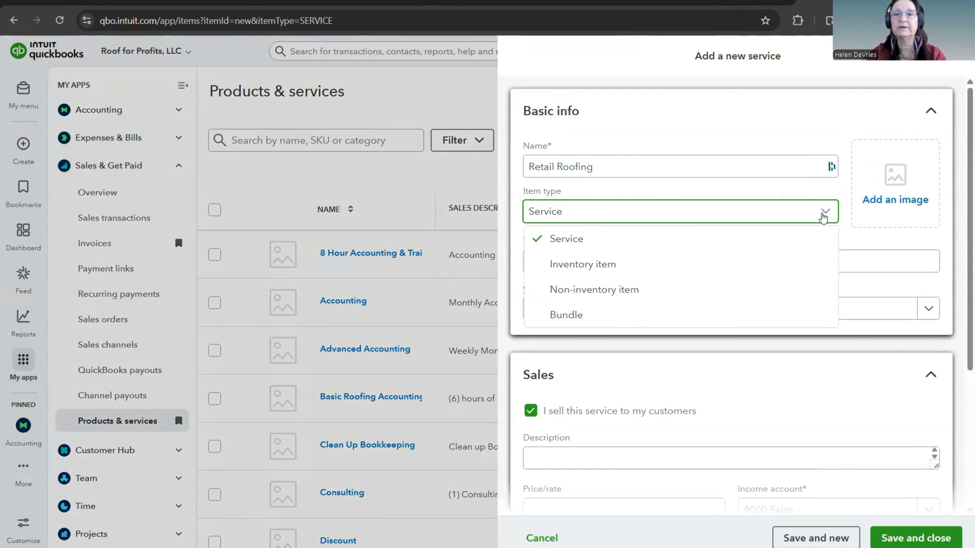
click(823, 217)
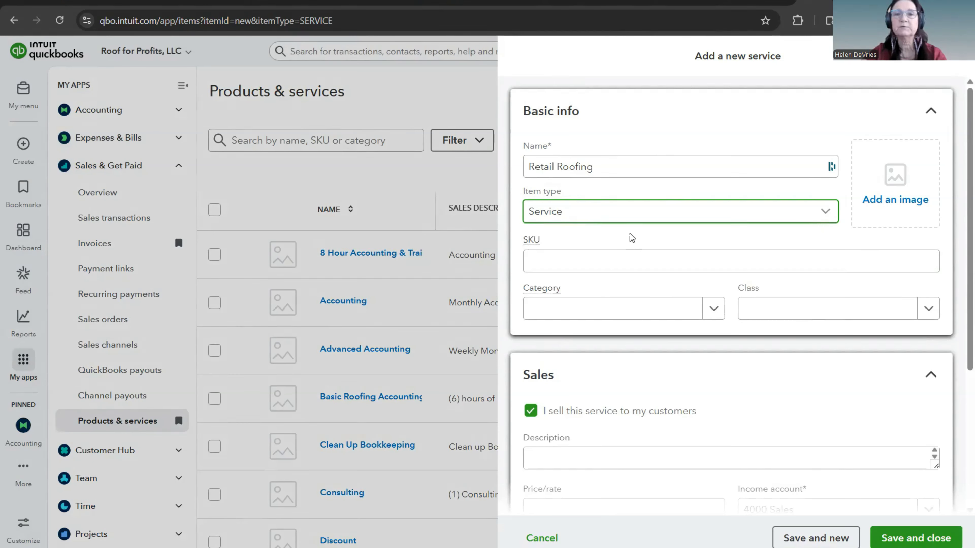
Step: Assign the Retail Roofing service to the LAUNCH category
scroll(632, 234, down, 1)
scroll(632, 234, down, 3)
click(709, 184)
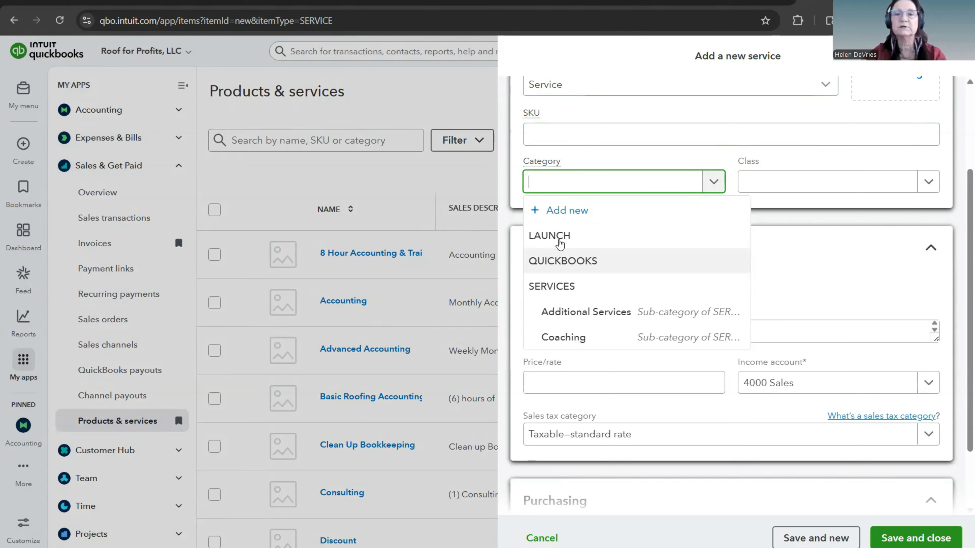
click(559, 241)
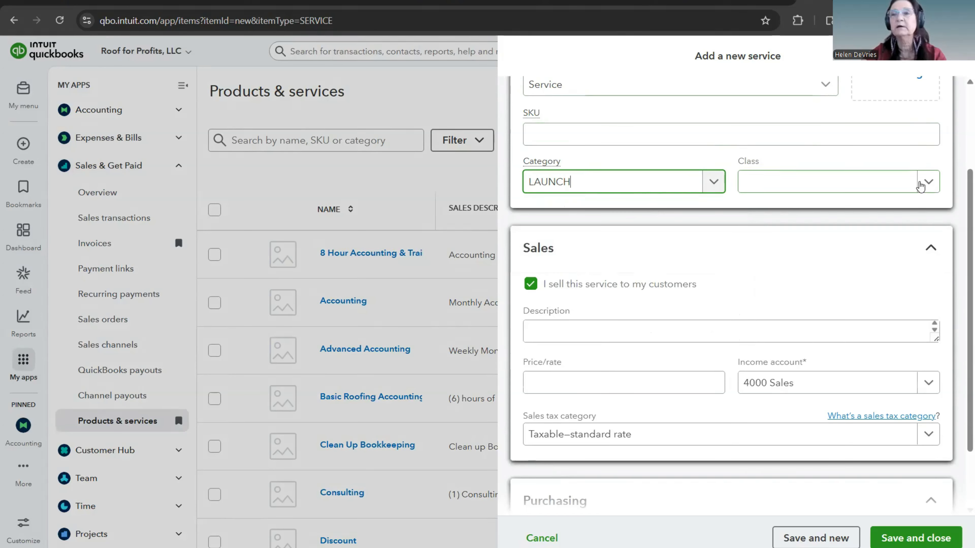
Step: Try the Products class on the Retail Roofing service and clear the class again
click(926, 184)
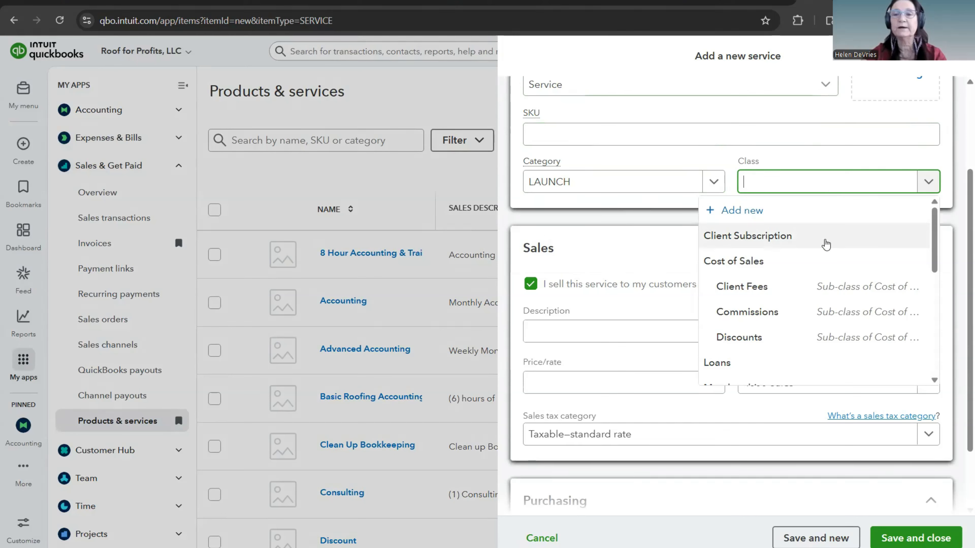
scroll(826, 244, down, 10)
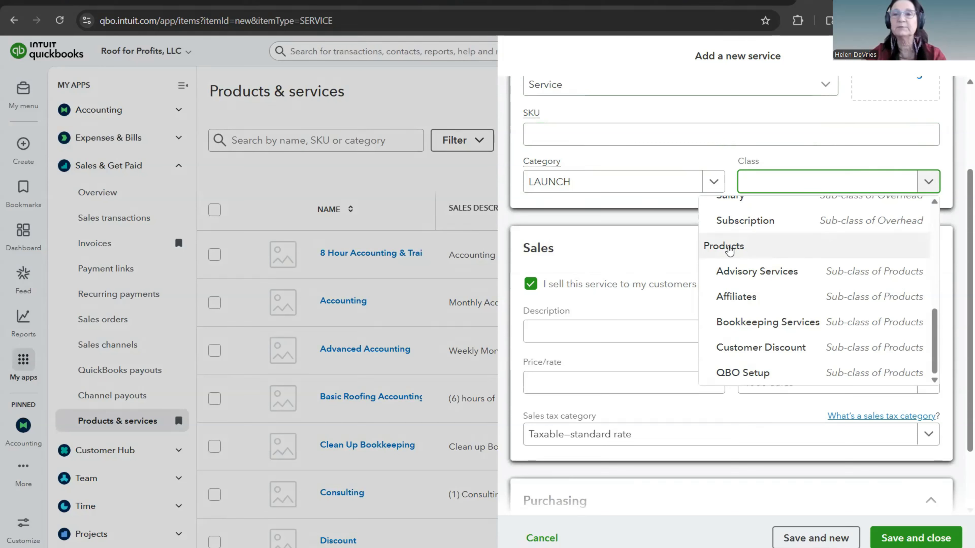
click(729, 250)
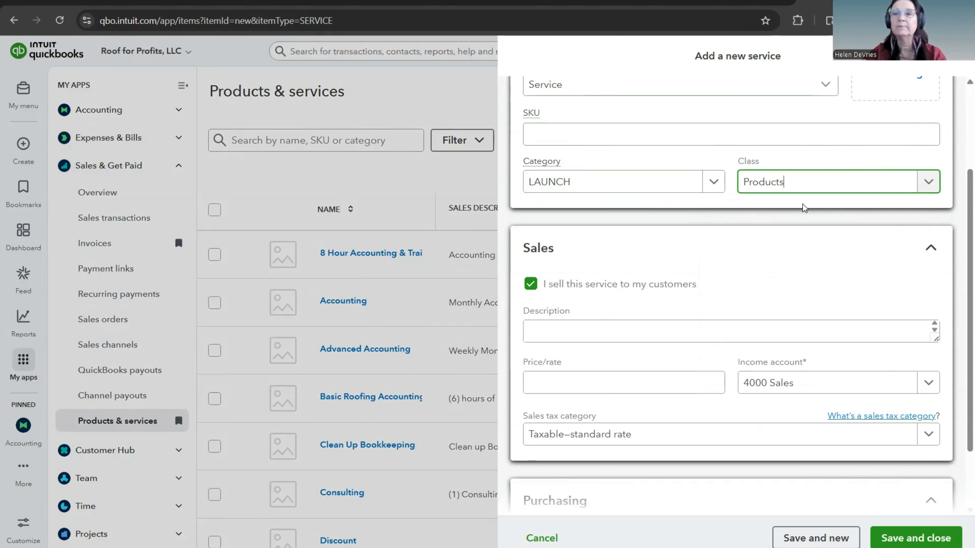
key(BackSpace)
key(BackSpace)
key(BackSpace)
key(BackSpace)
key(BackSpace)
key(BackSpace)
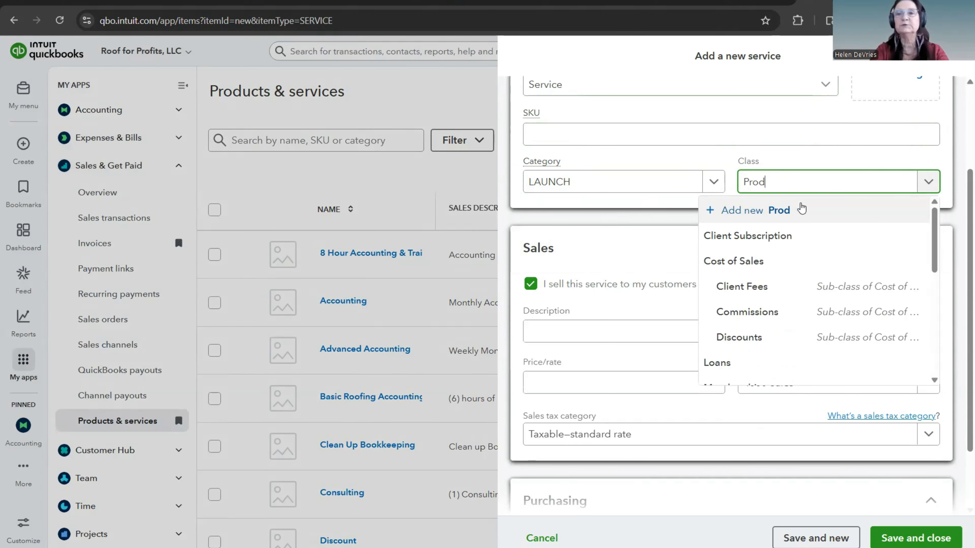
click(801, 206)
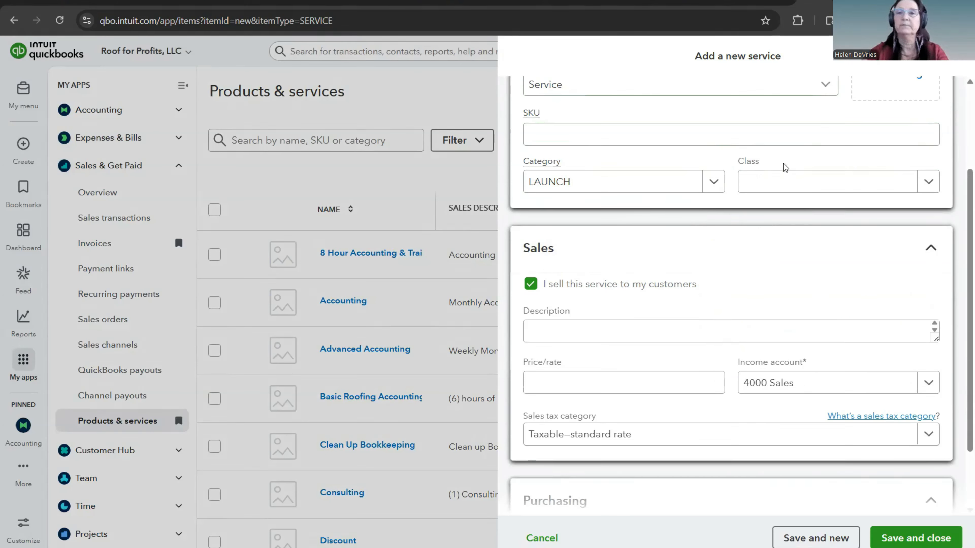
Step: Begin adding a new class named Roofing Sales and close its form without saving
click(765, 187)
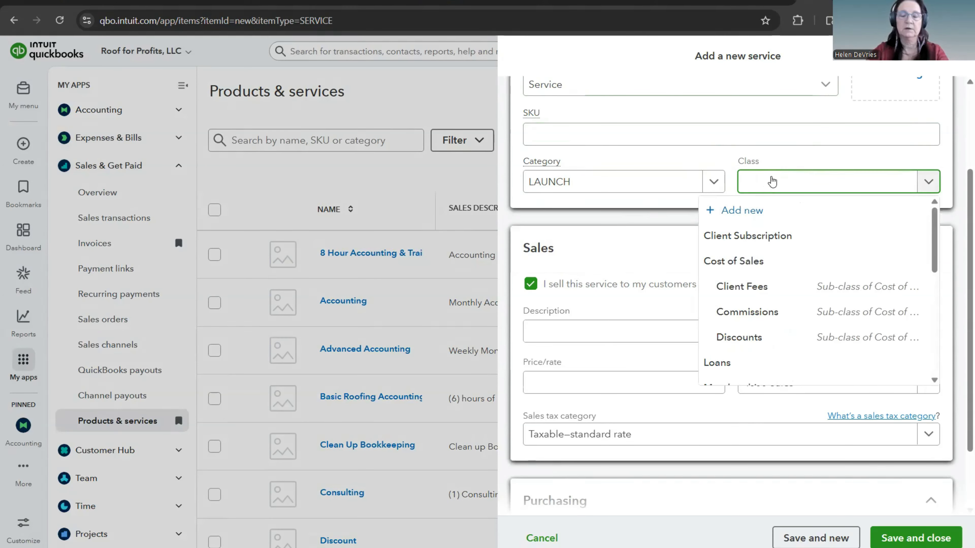
text(Roo)
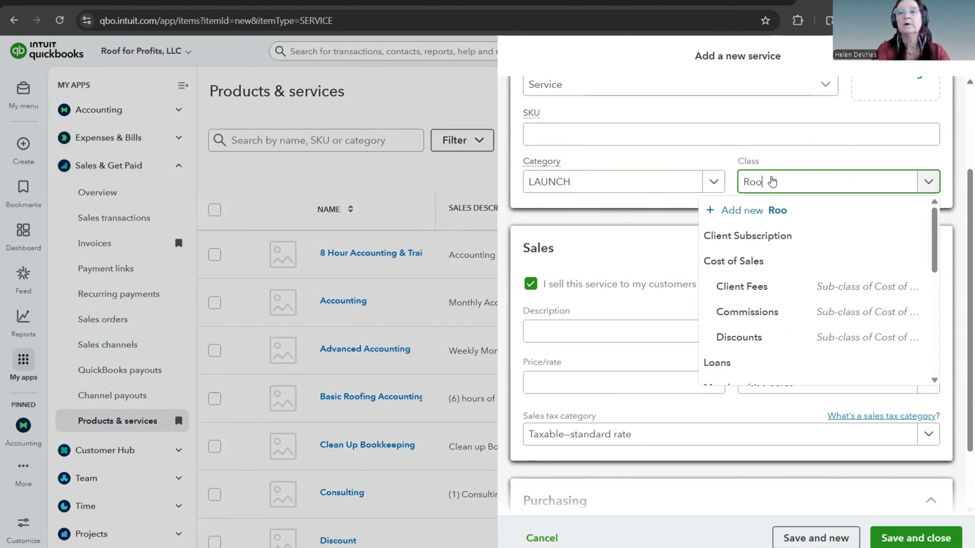
text(fing Sales)
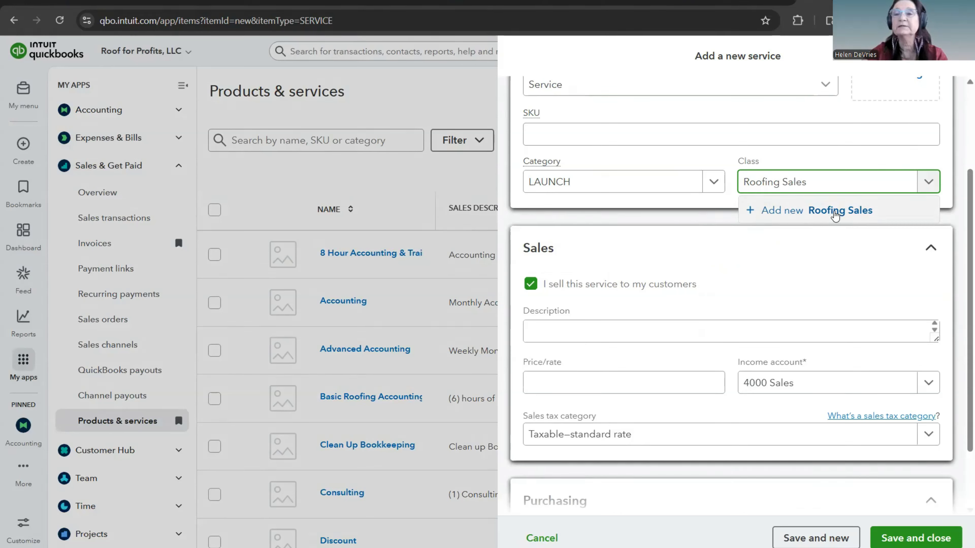
click(835, 215)
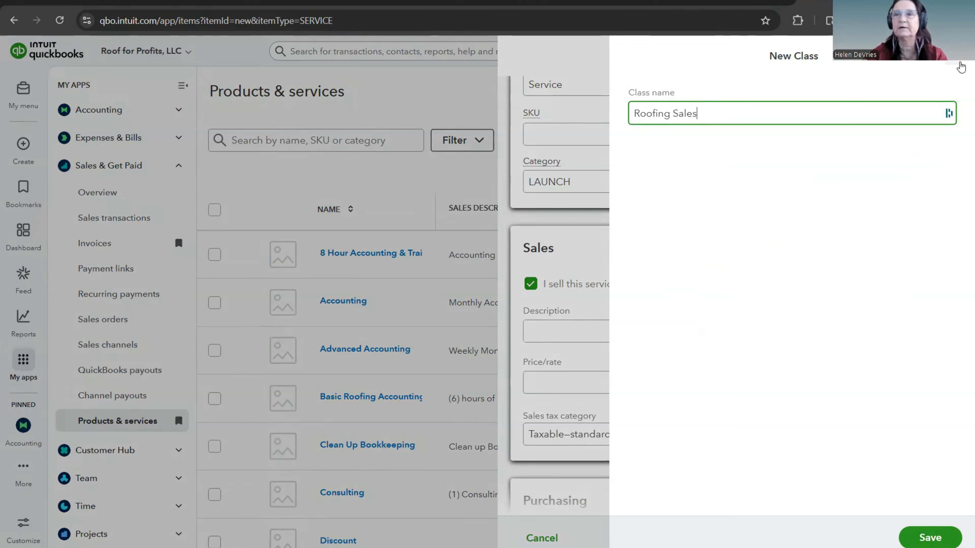
click(954, 62)
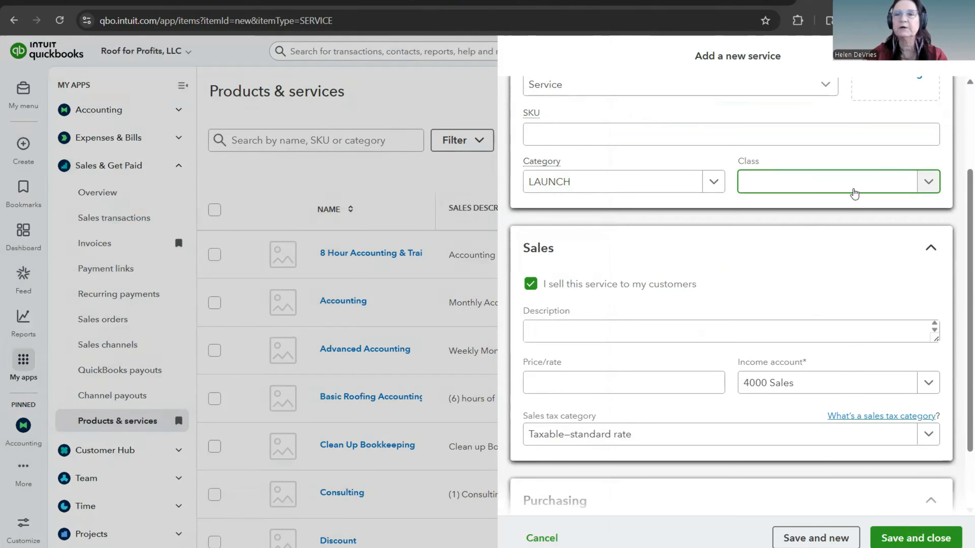
Step: Assign the existing Products class to the Retail Roofing service
click(928, 181)
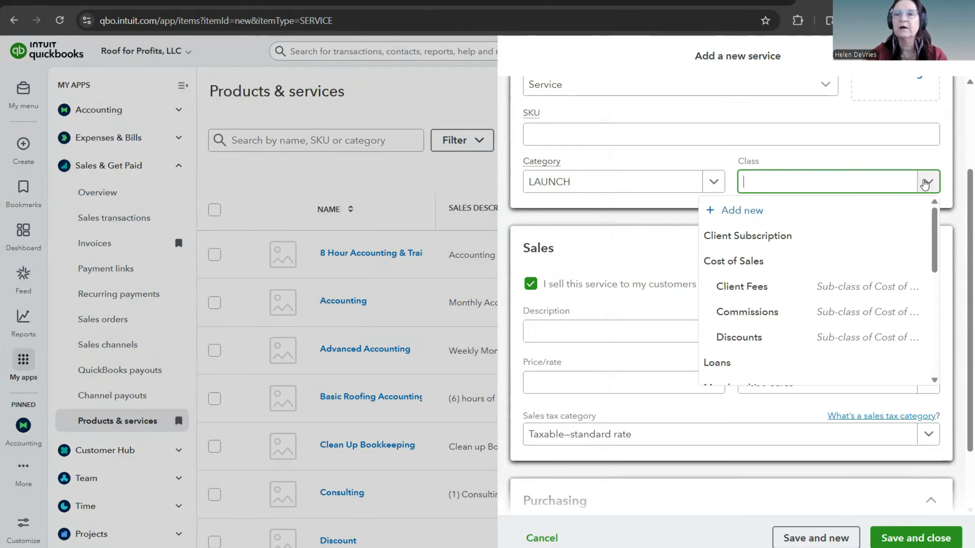
scroll(800, 241, down, 8)
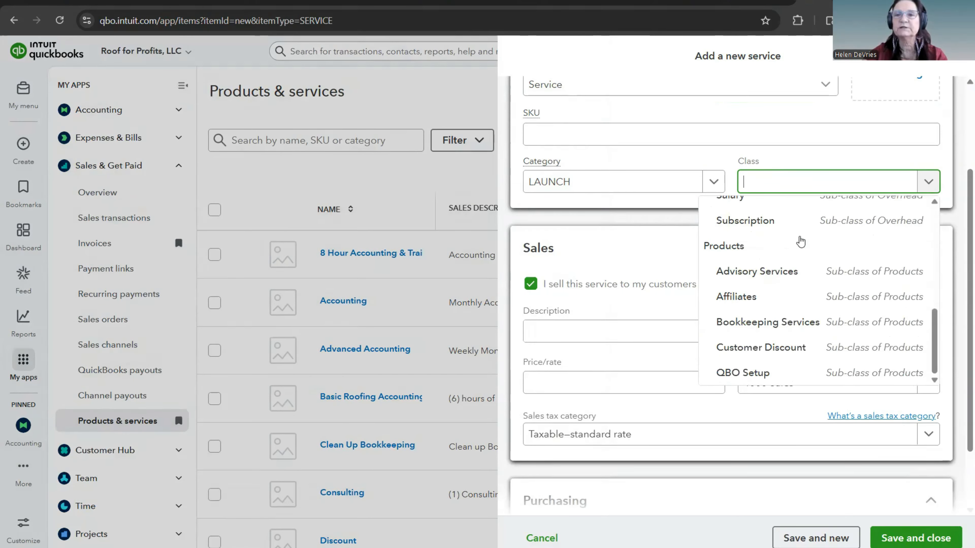
click(756, 252)
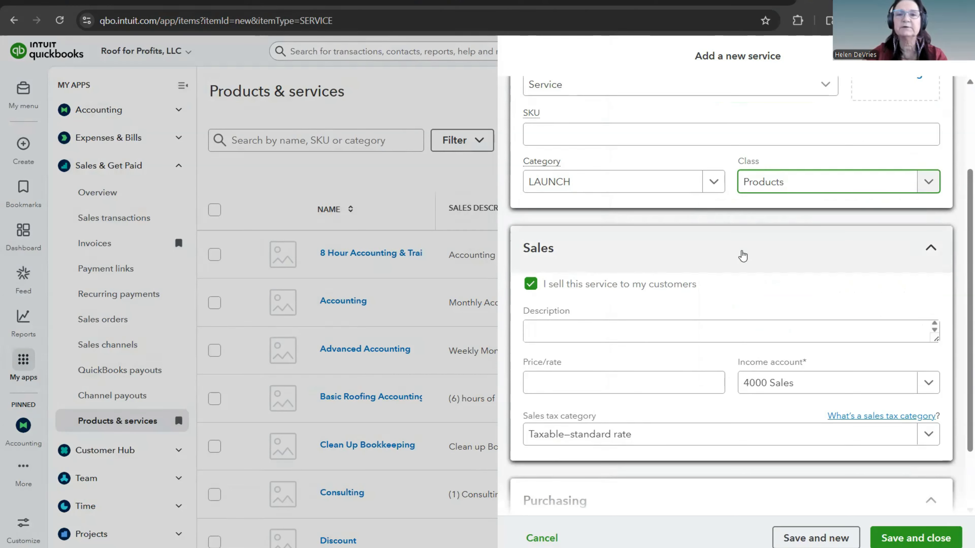
scroll(743, 254, down, 2)
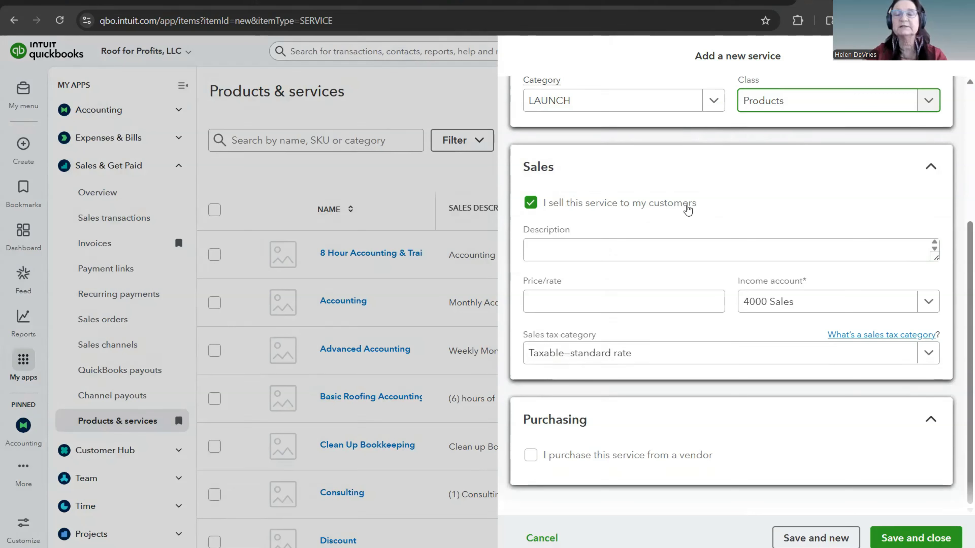
Step: Enter the sales description "Residential Reroof/Retail - Remove Old shingles and install new shingle." for the service
click(541, 251)
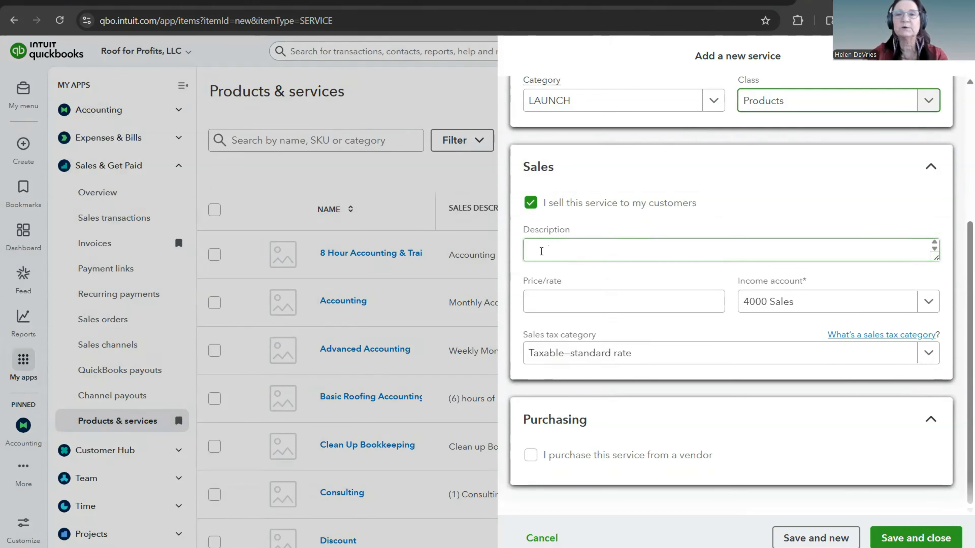
click(552, 250)
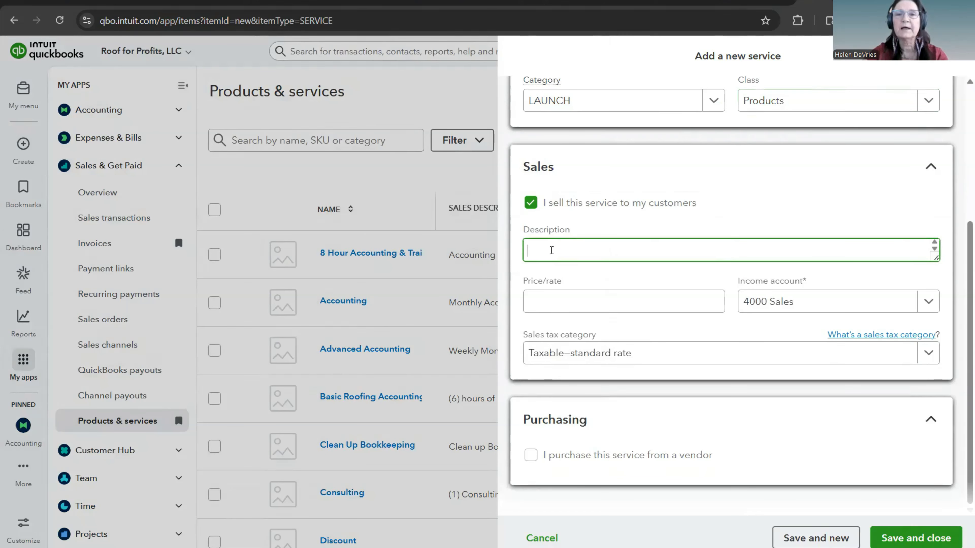
text(Residential )
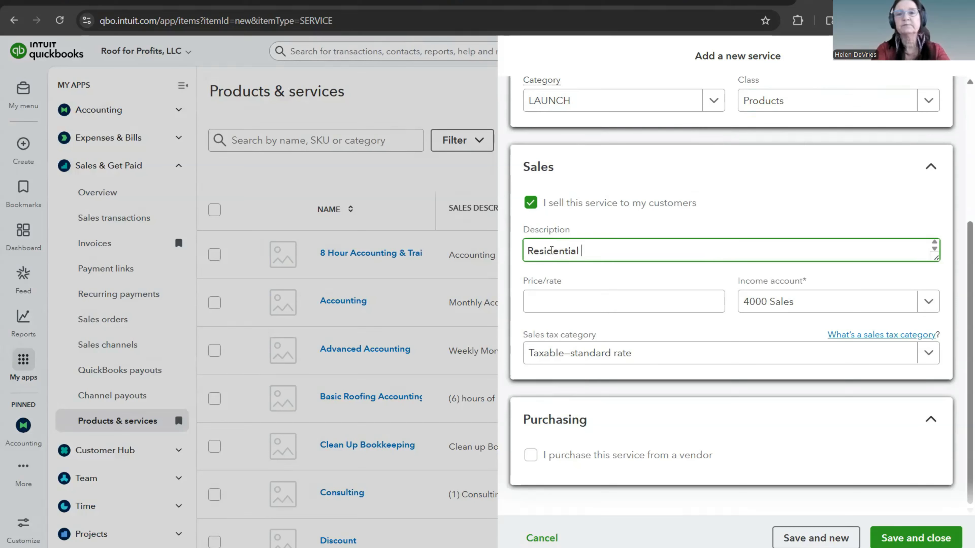
text(Refoo)
key(BackSpace)
key(BackSpace)
text(oof)
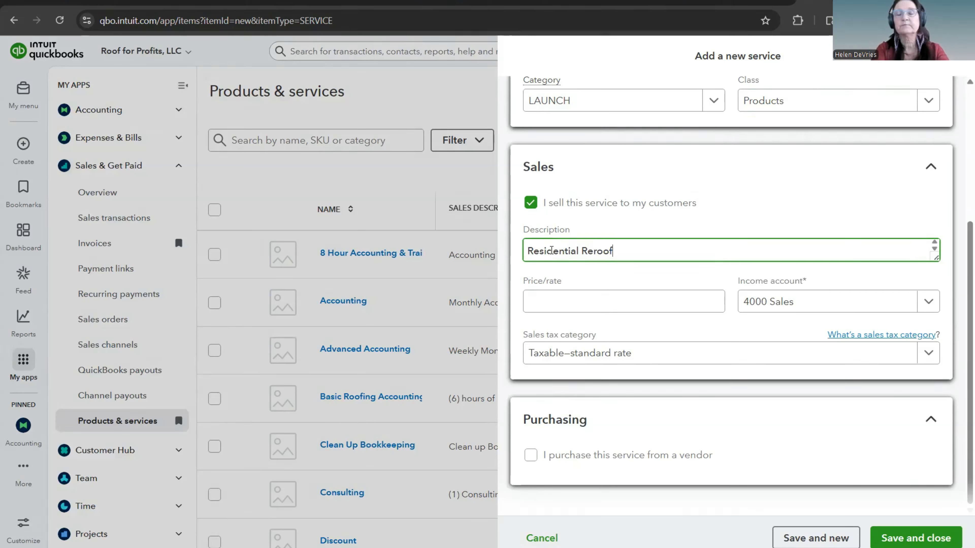
text(/Retai)
text(l )
text(-)
text( In)
key(BackSpace)
key(BackSpace)
text(Remove )
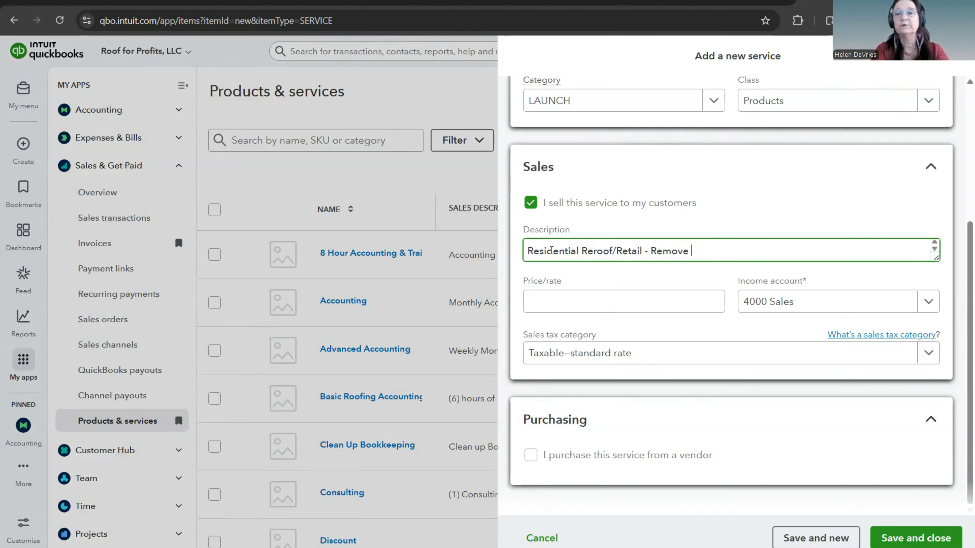
text(Old shingles and install new shingle.)
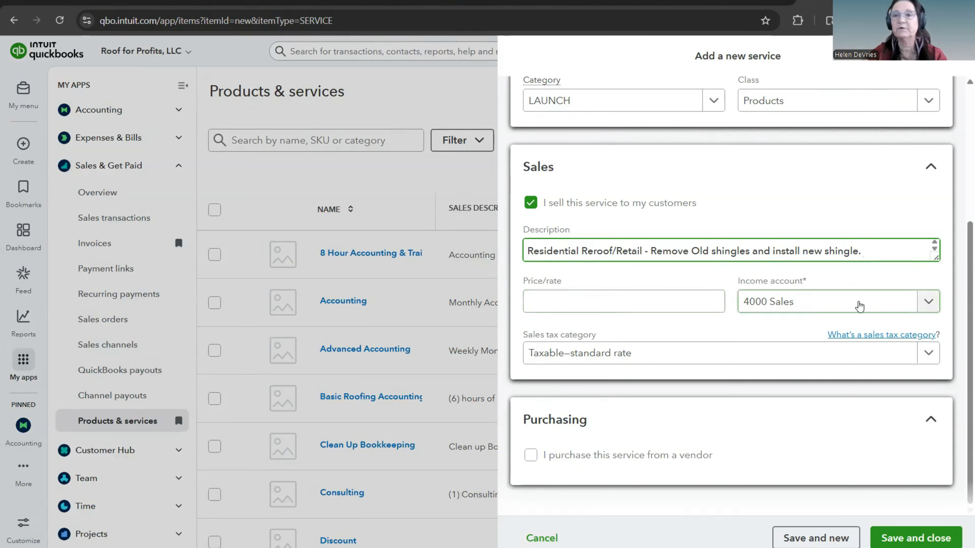
Step: Start adding a new income account named Retail Roofing for the service
click(926, 303)
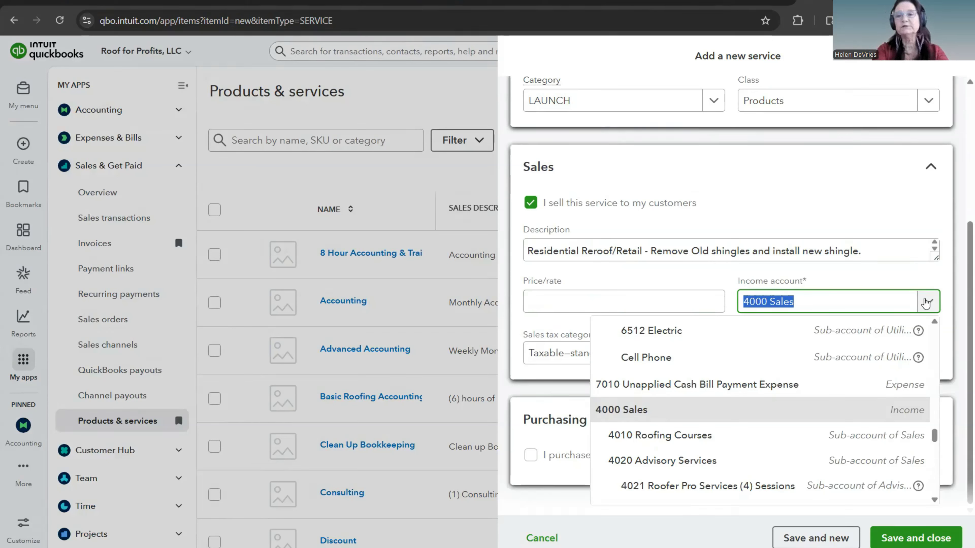
text(Retail Roofing)
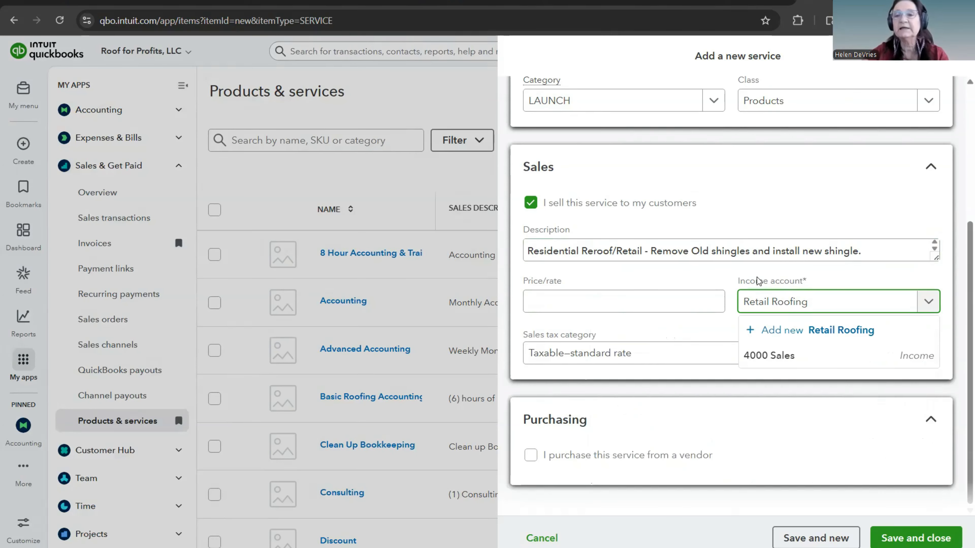
click(831, 331)
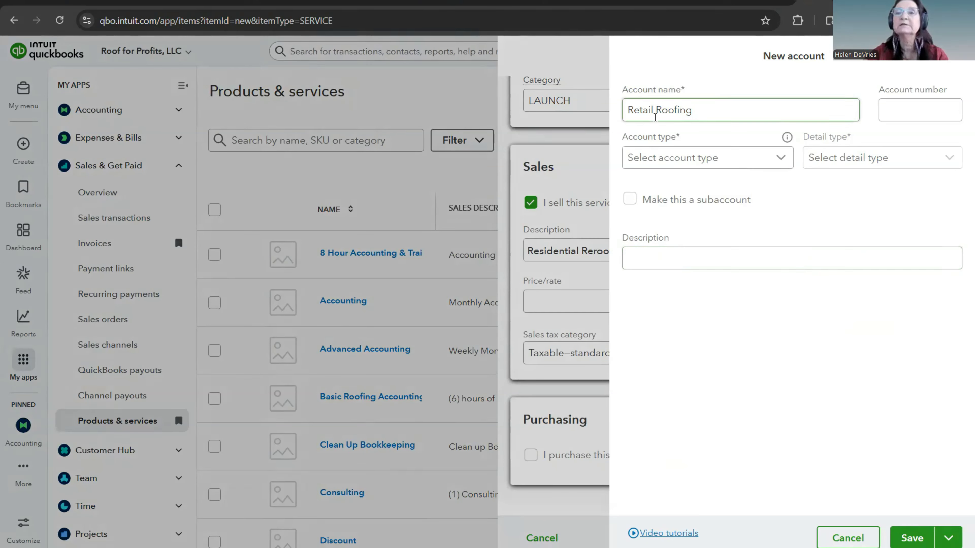
Step: Set the new account's type to Income and its detail type to Service/Fee Income
click(779, 162)
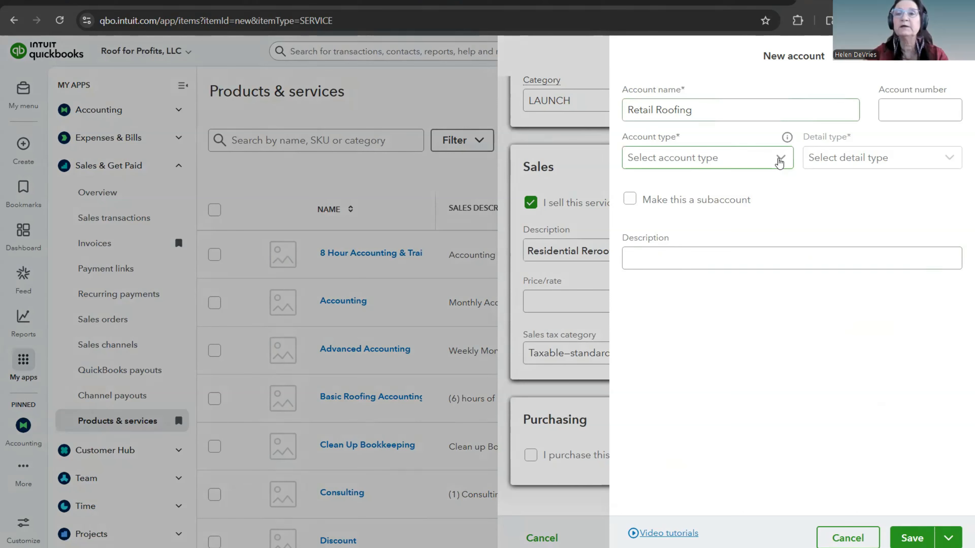
click(779, 162)
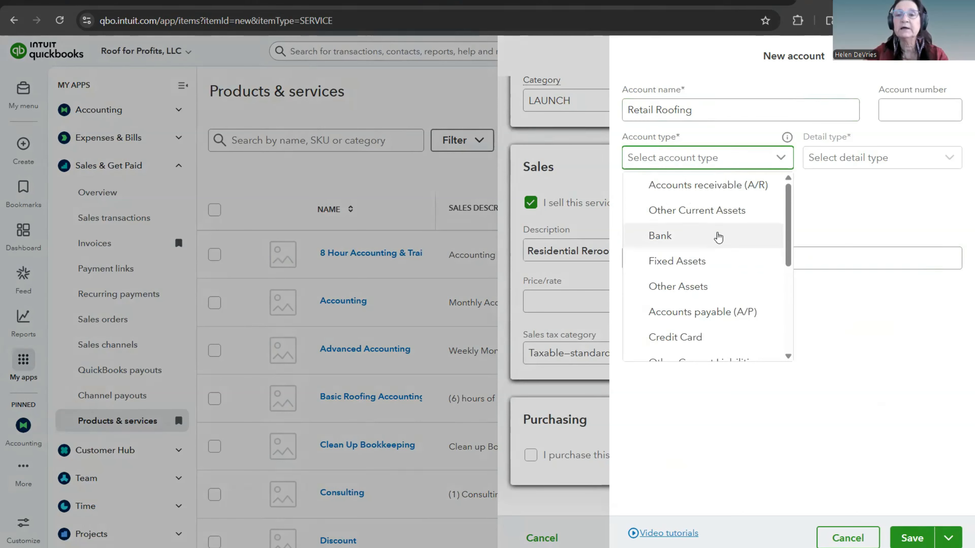
scroll(719, 235, down, 3)
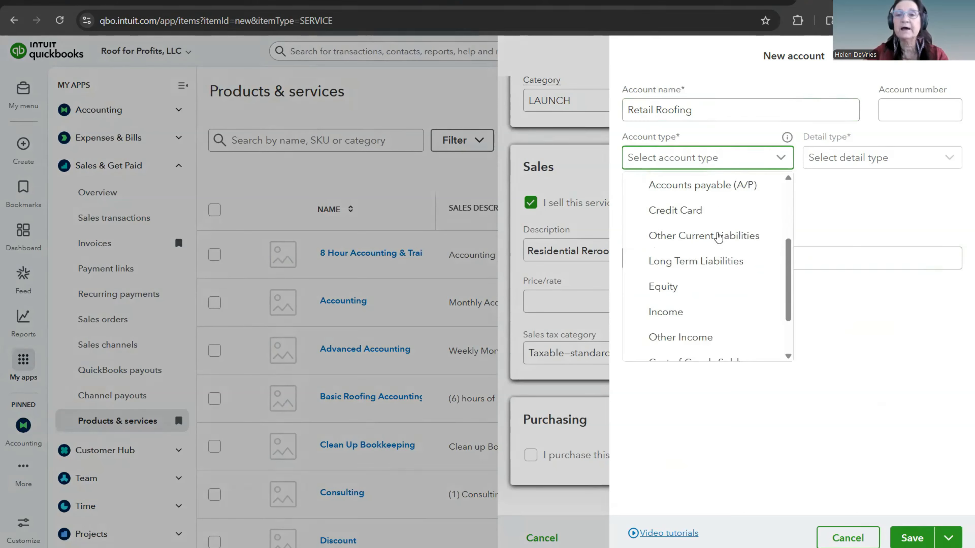
click(665, 313)
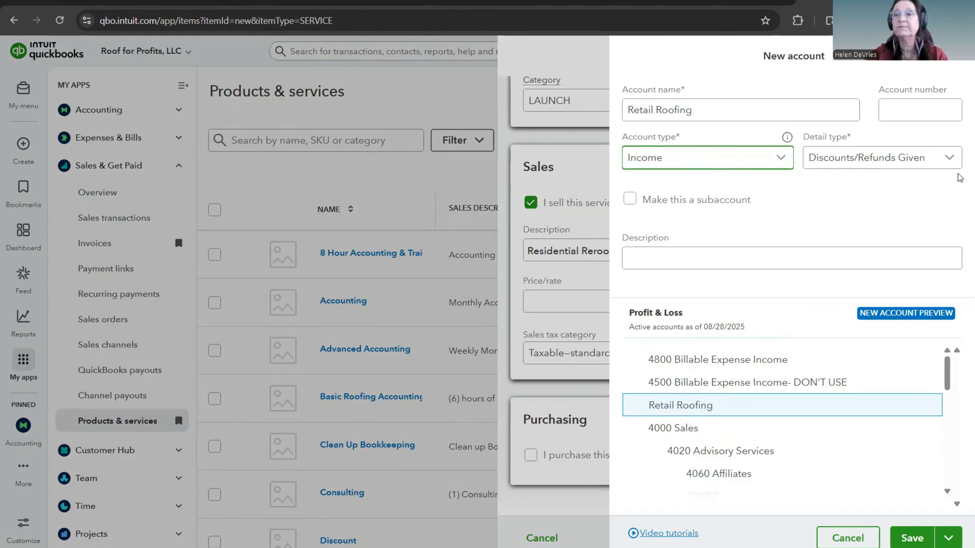
click(950, 161)
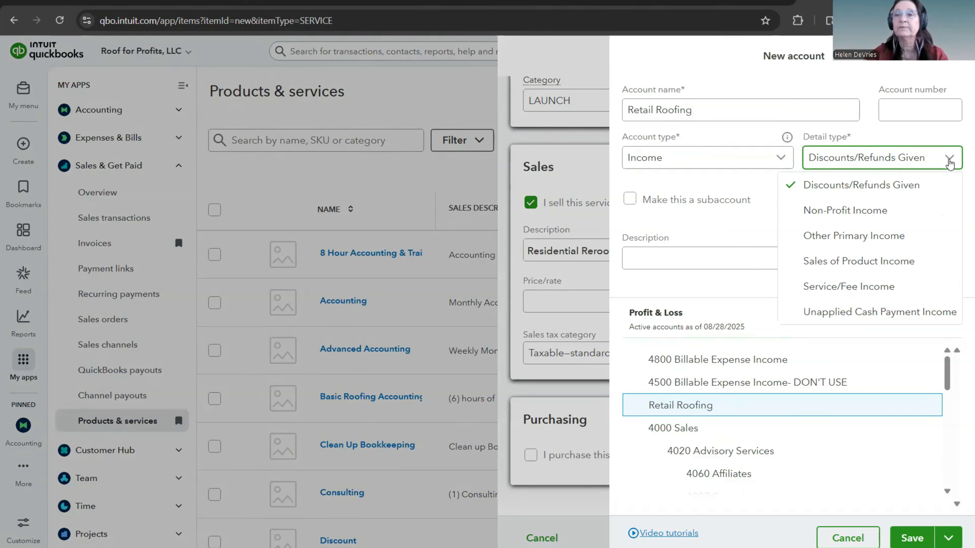
click(866, 294)
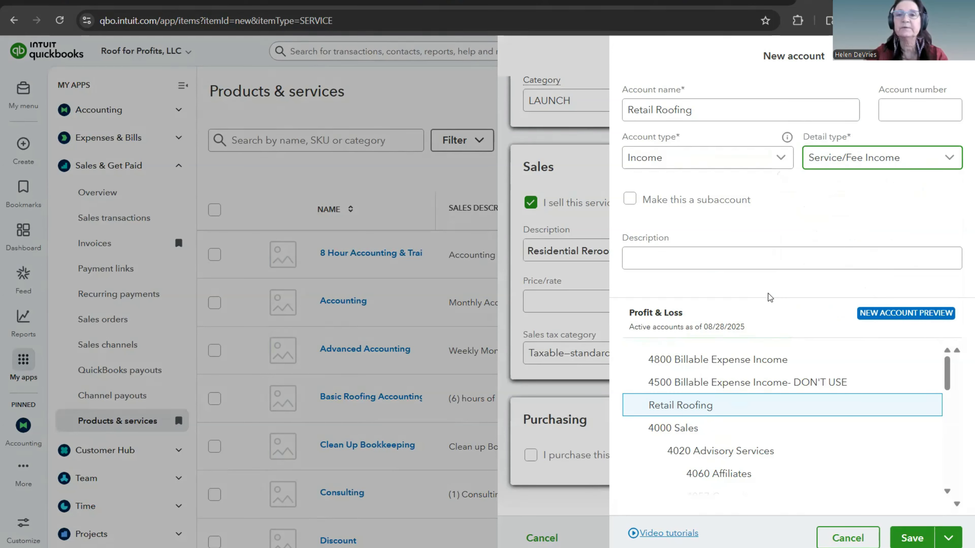
Step: Make the new account a subaccount of 4000 Sales and give it the description Roofing Sales
click(631, 200)
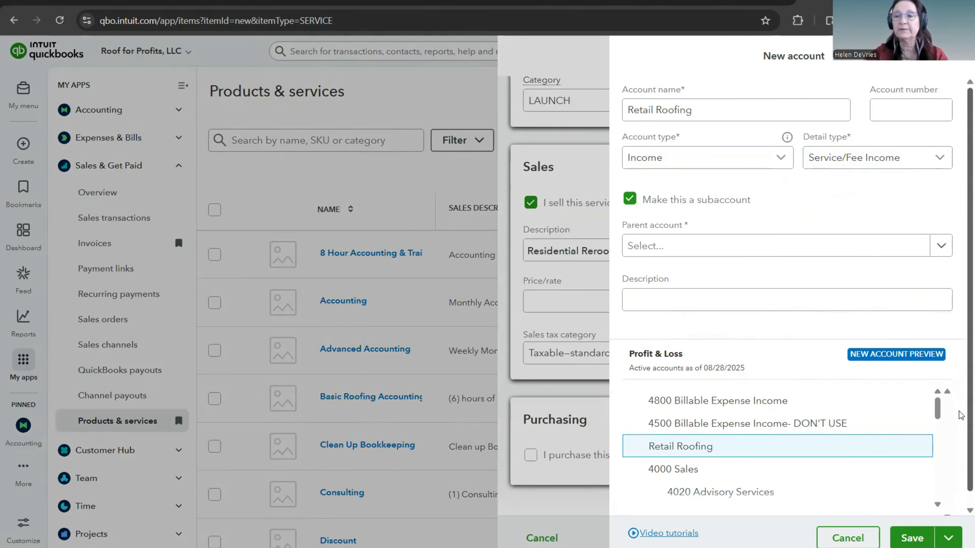
scroll(959, 415, down, 1)
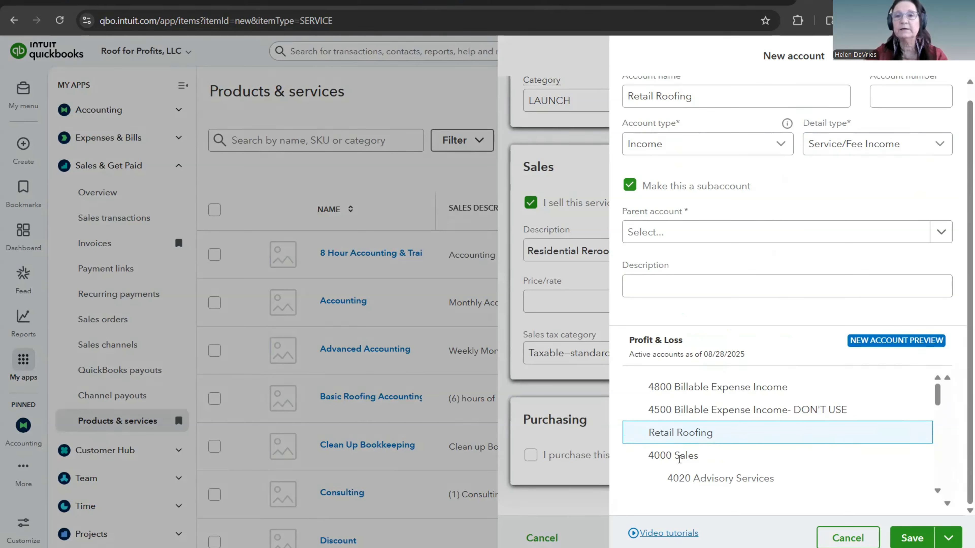
click(940, 232)
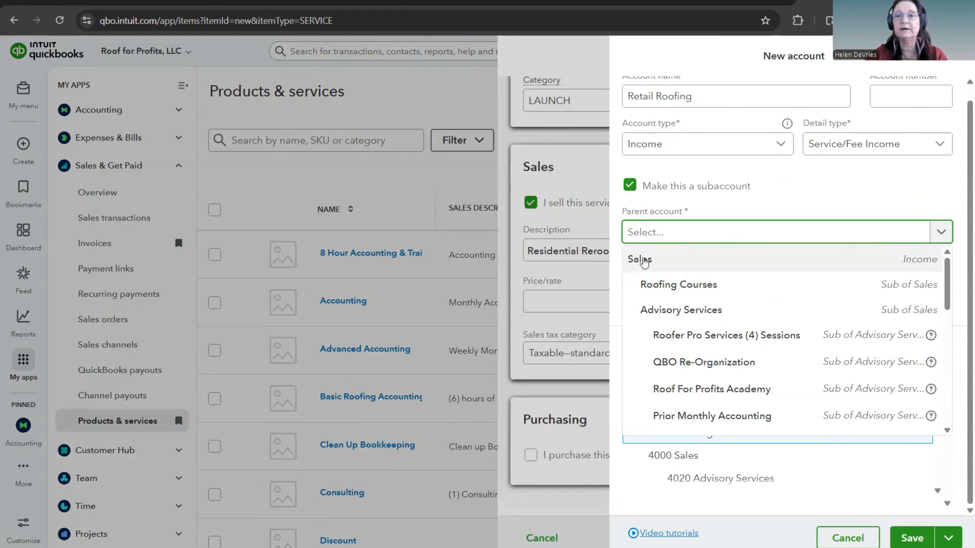
click(755, 263)
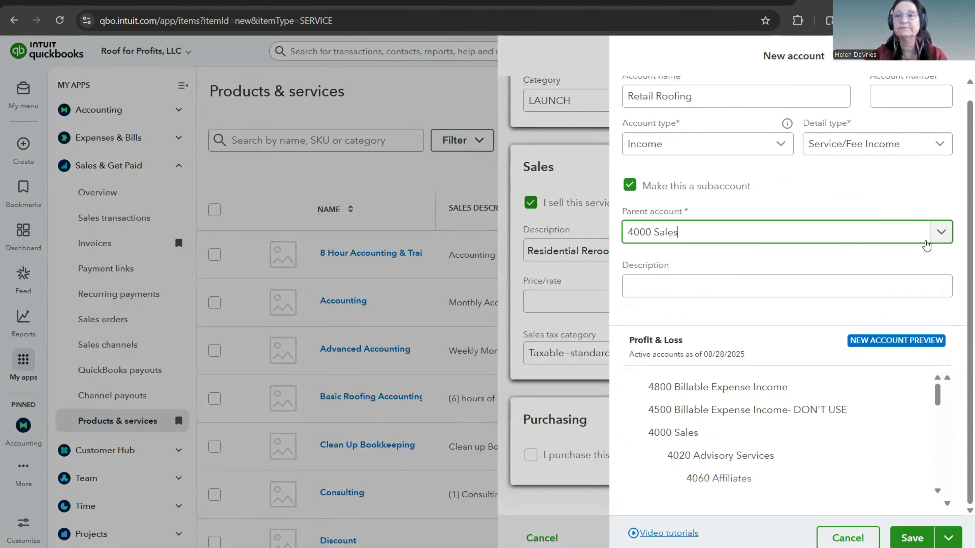
click(716, 291)
text(Roofing Sales)
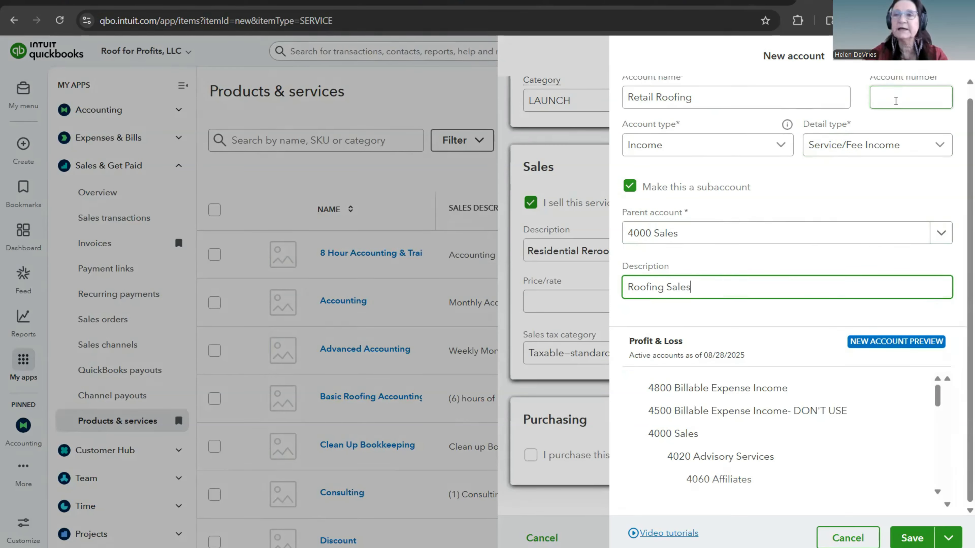
Step: Check the account numbers in use in the Profit & Loss preview and number the new account 4070
scroll(895, 102, up, 1)
scroll(731, 461, down, 6)
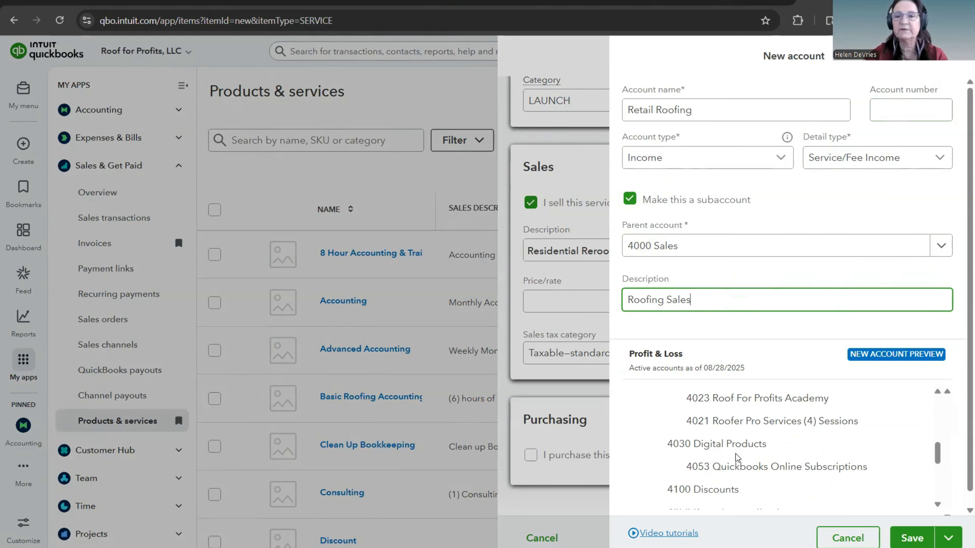
scroll(735, 454, up, 2)
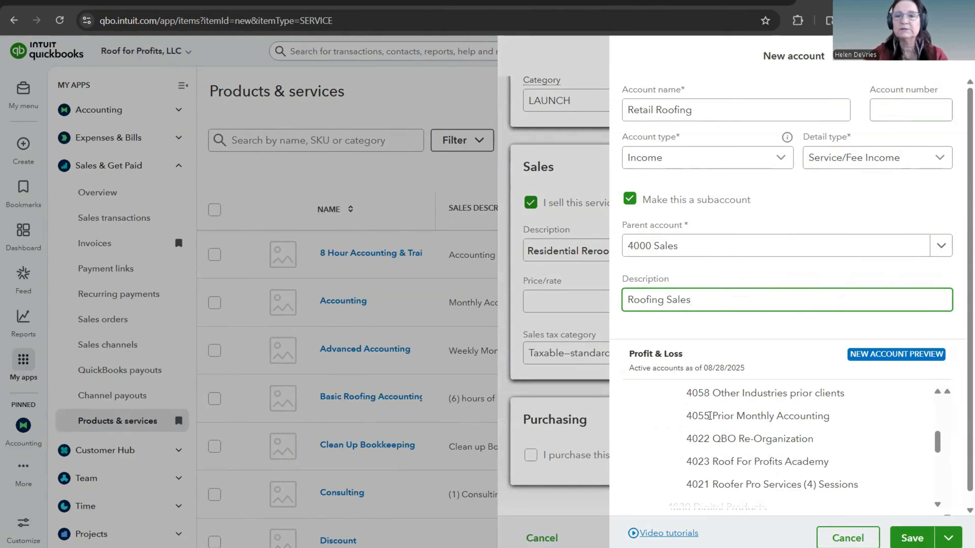
click(893, 111)
text(4070)
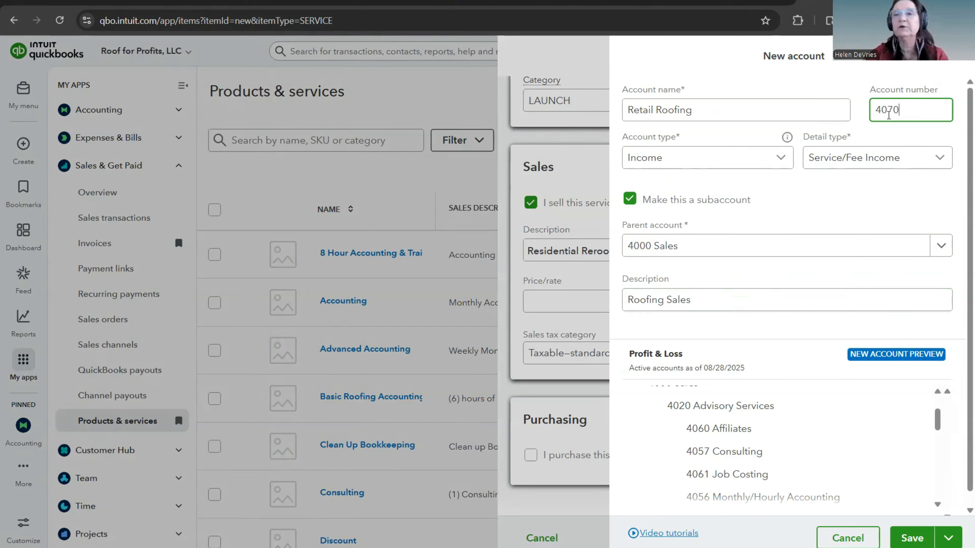
click(842, 206)
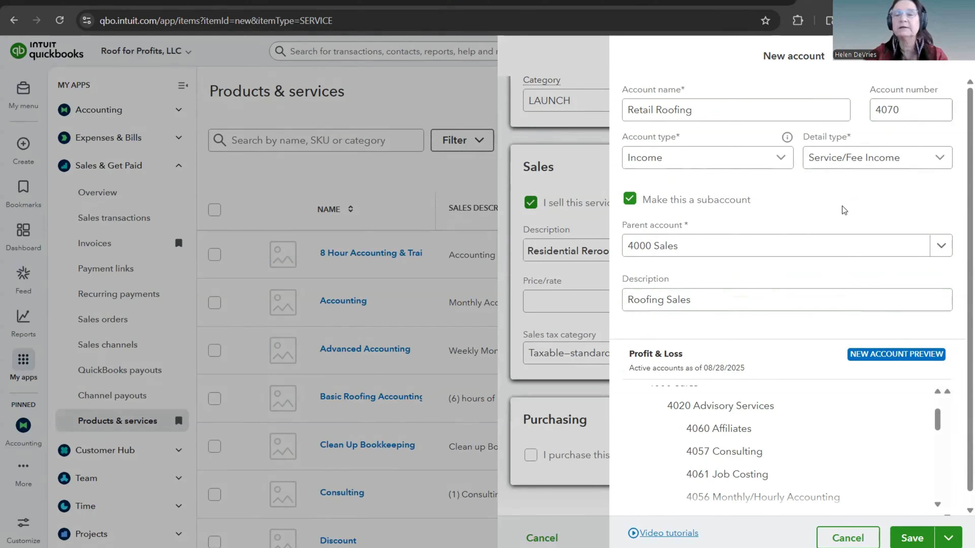
Step: Review the new account's details and save it as the service's income account
scroll(844, 202, down, 1)
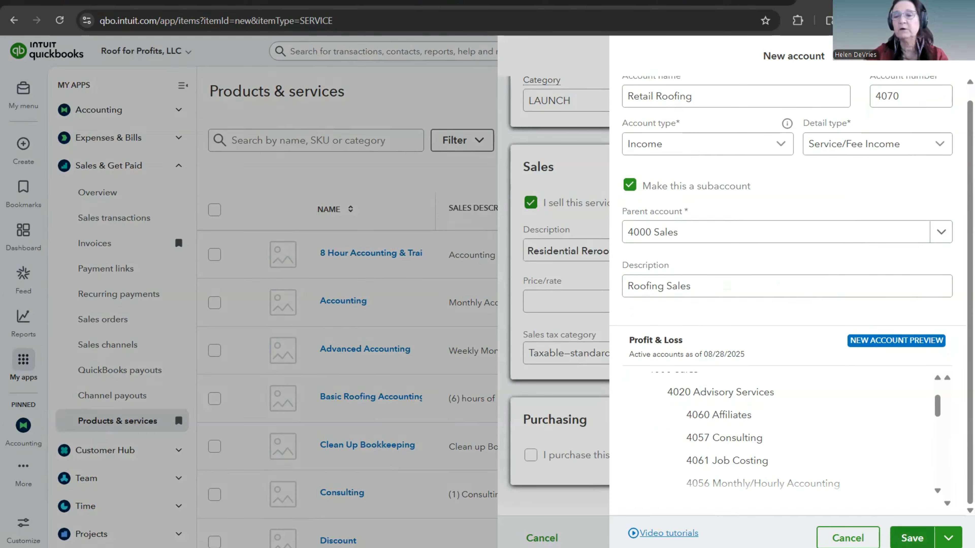
click(639, 98)
scroll(706, 143, up, 1)
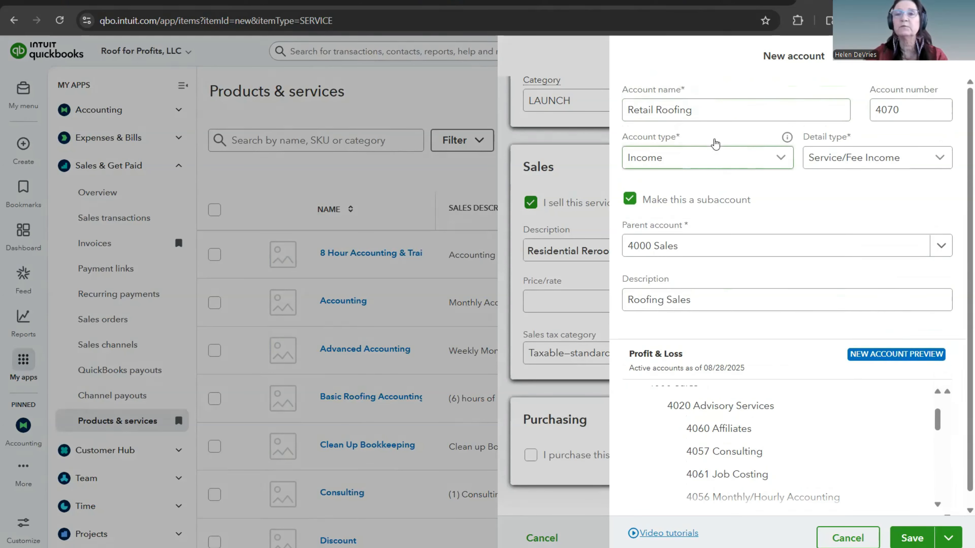
click(913, 107)
click(969, 112)
click(640, 157)
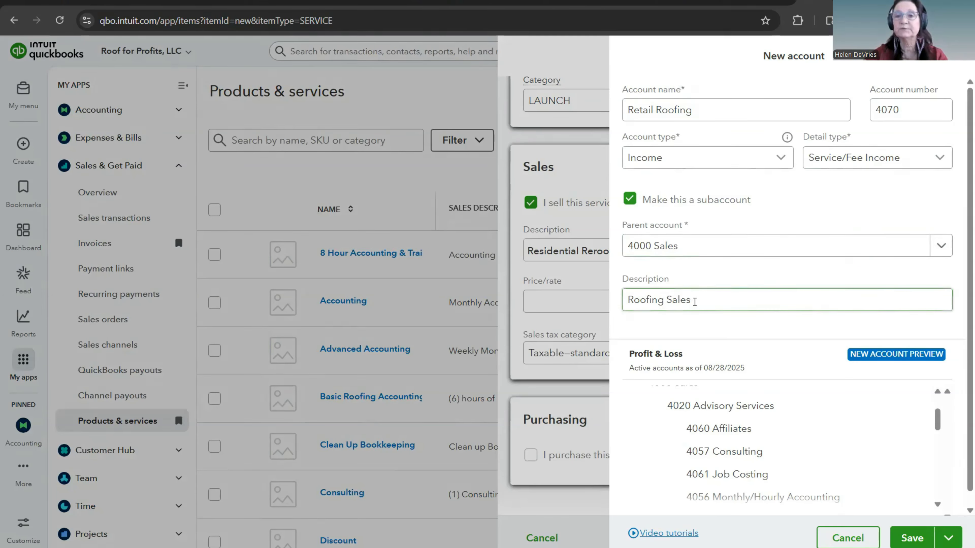
scroll(724, 315, down, 1)
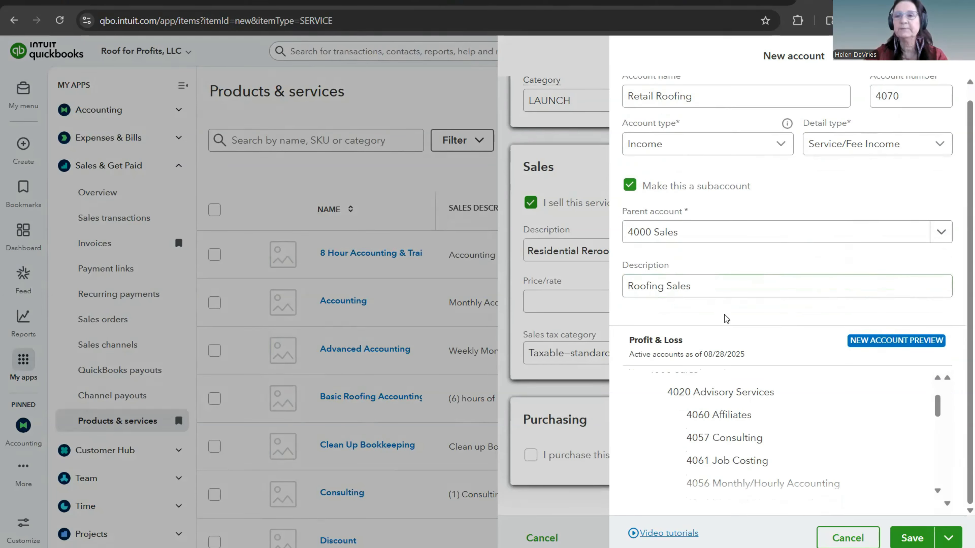
click(912, 538)
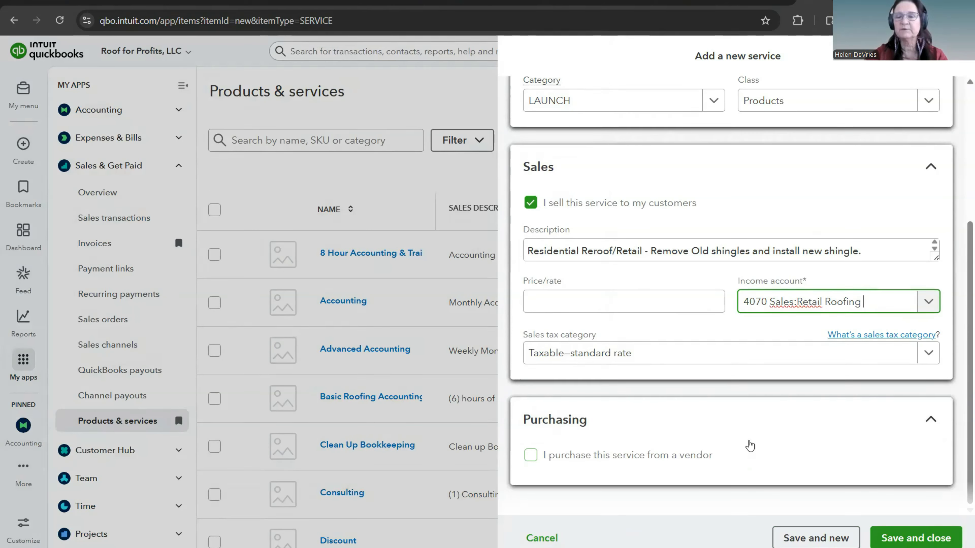
Step: Save and close the Retail Roofing service and locate it in the Products & services list
click(907, 539)
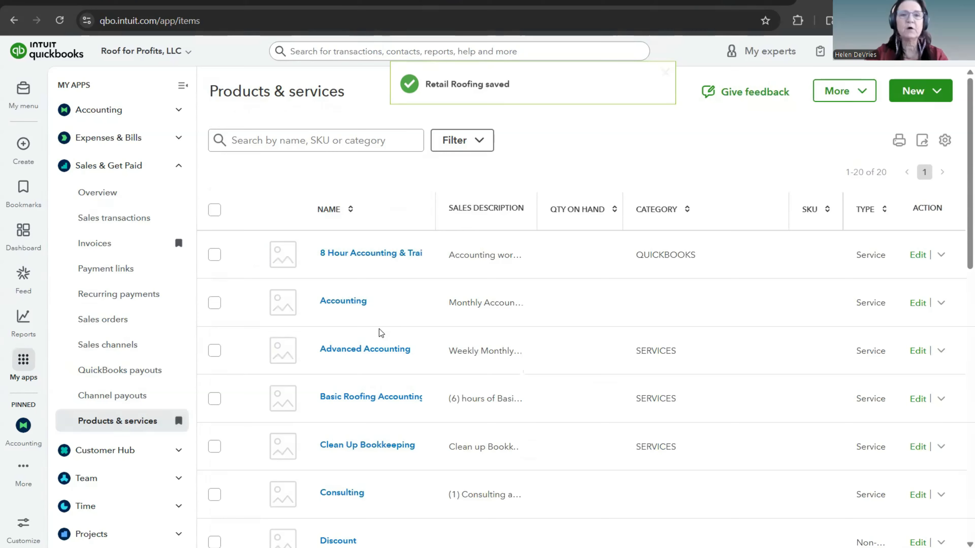
scroll(404, 326, down, 10)
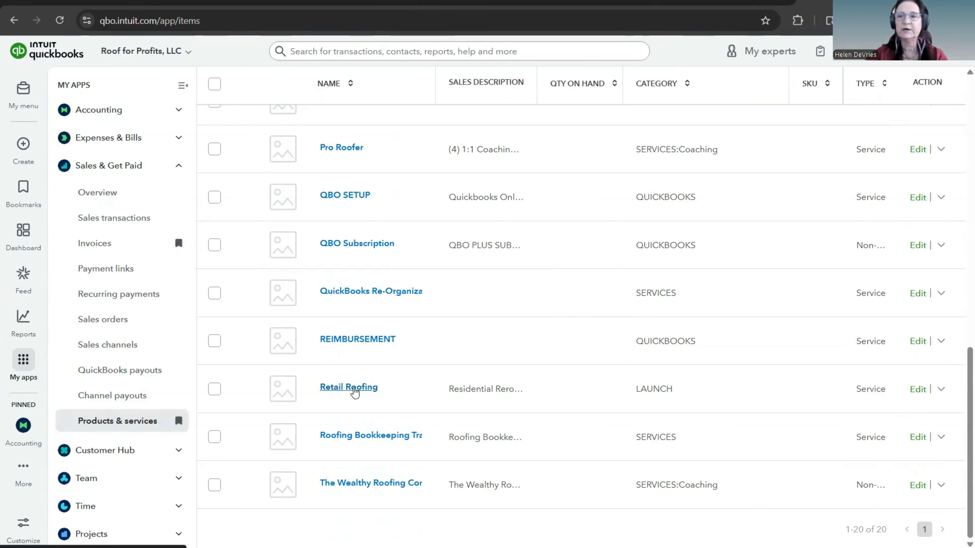
scroll(399, 364, up, 10)
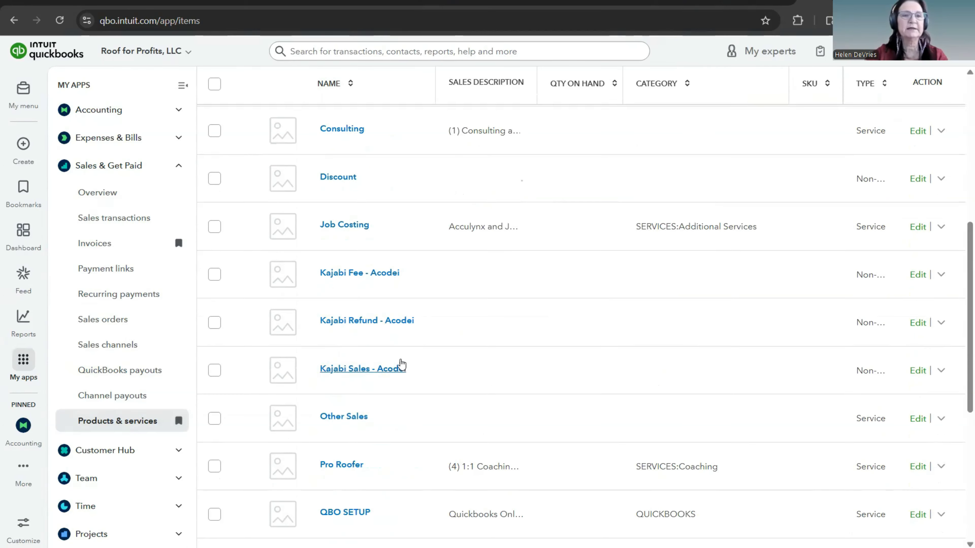
scroll(402, 364, up, 4)
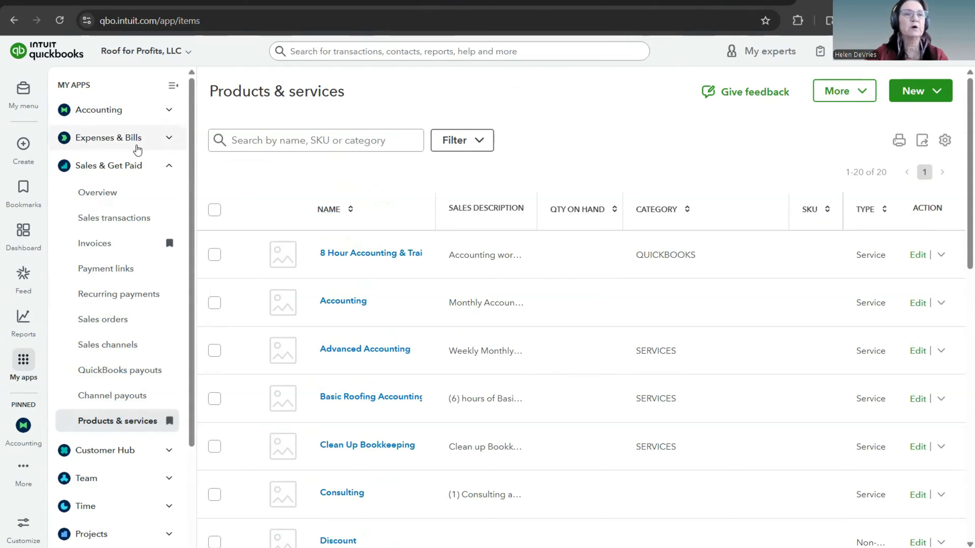
Step: Open the chart of accounts and locate the 4070 Retail Roofing account under 4000 Sales
click(168, 169)
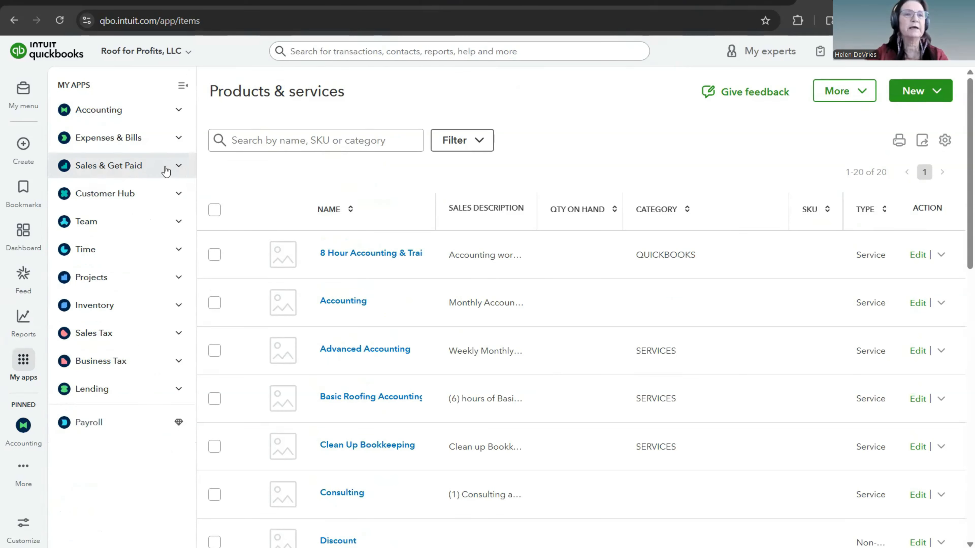
click(177, 112)
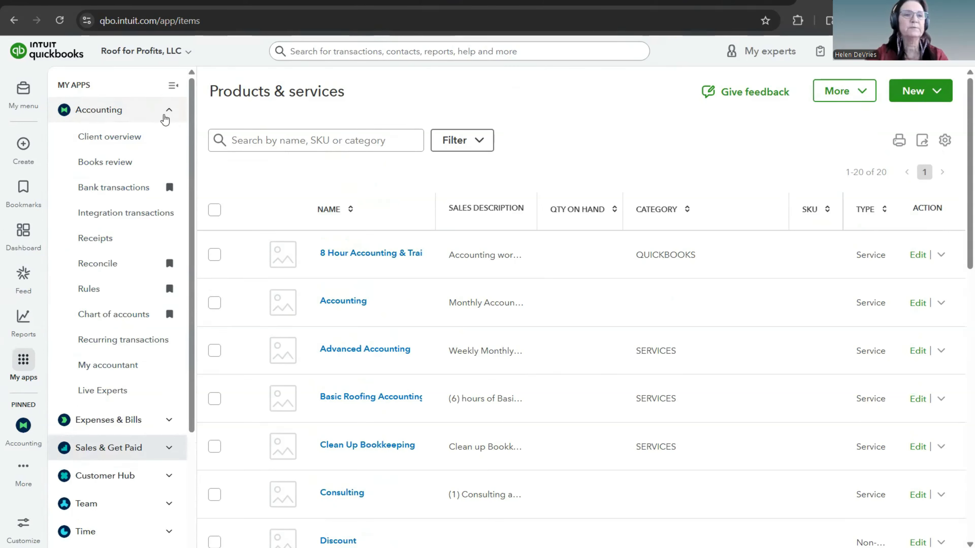
click(136, 318)
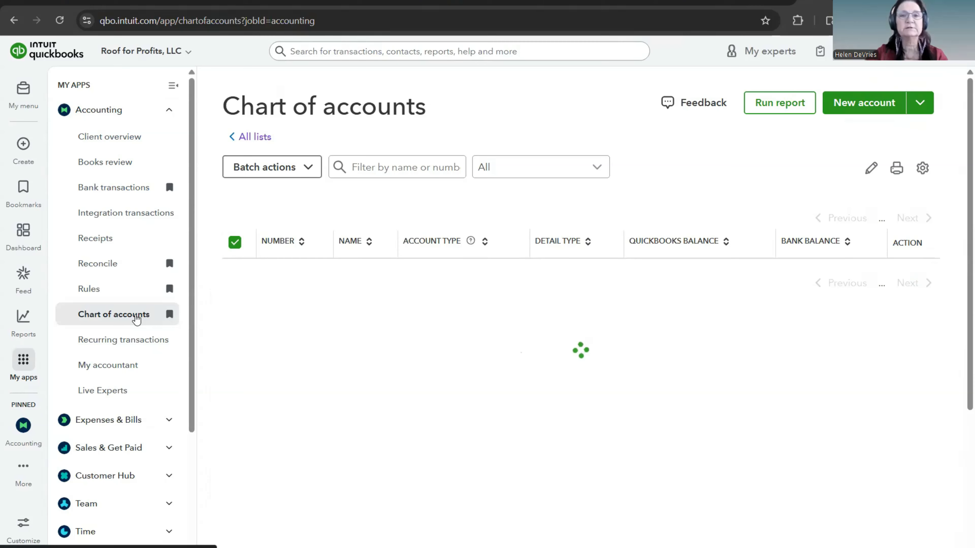
scroll(405, 347, down, 12)
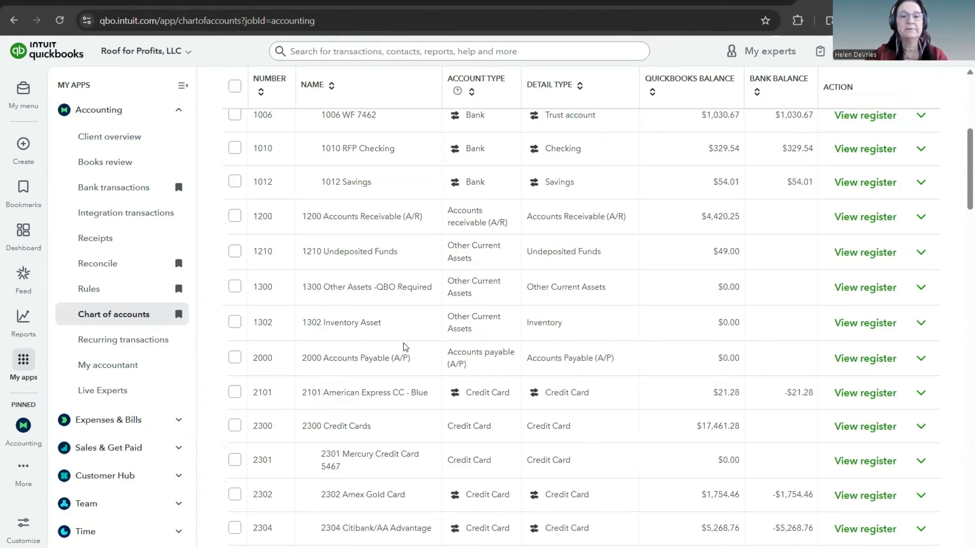
scroll(404, 344, down, 6)
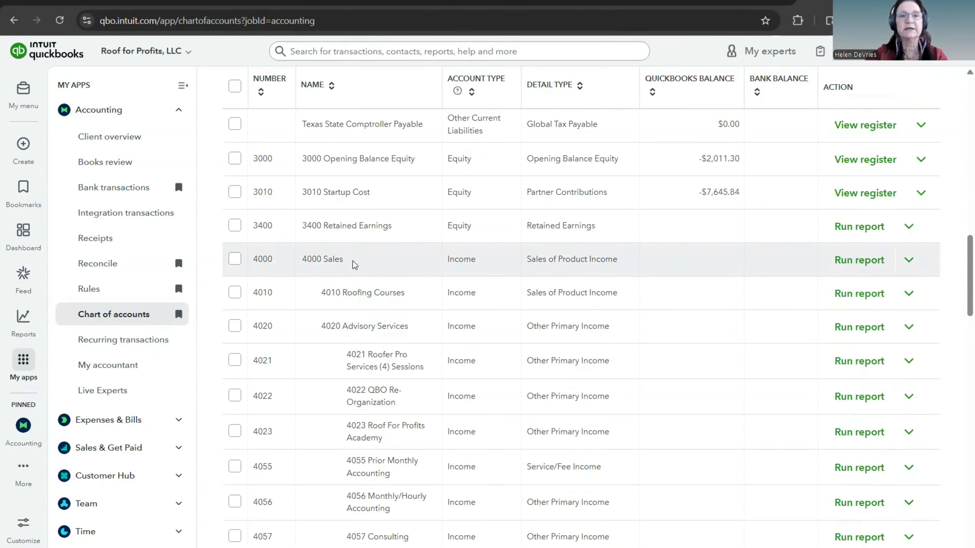
scroll(354, 264, down, 2)
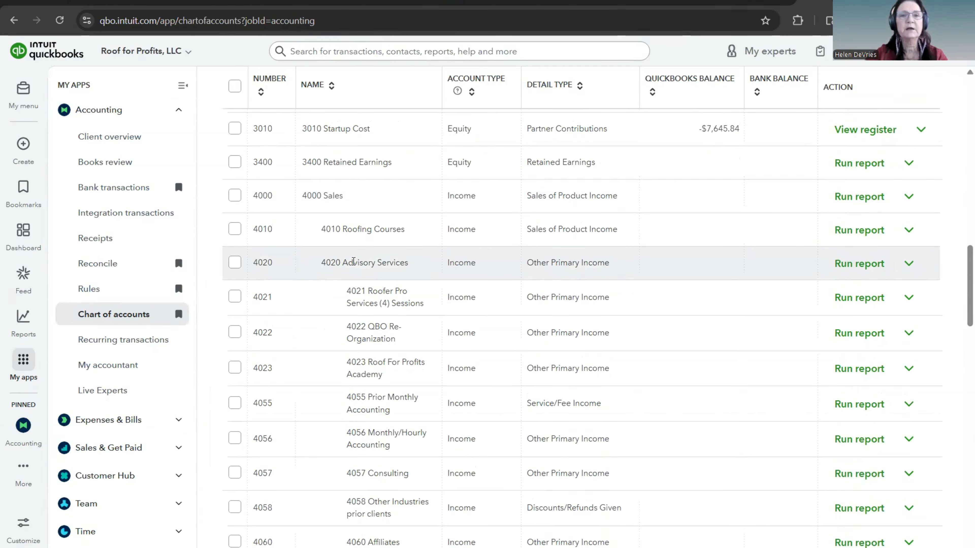
scroll(353, 262, down, 2)
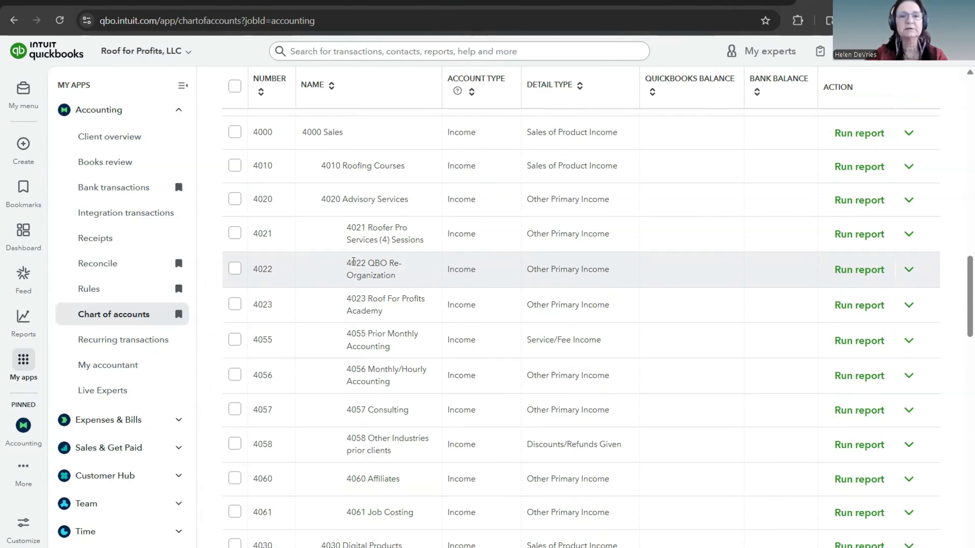
scroll(354, 262, down, 4)
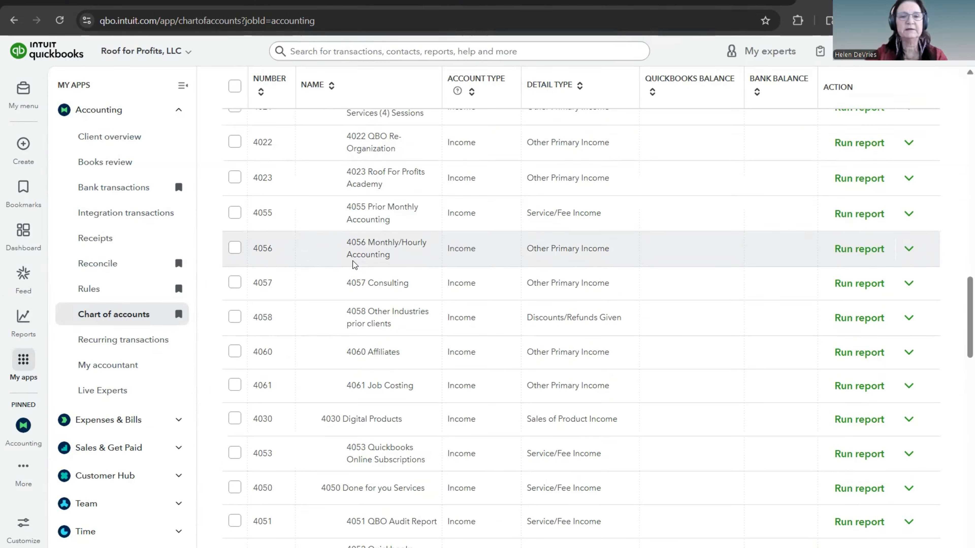
scroll(354, 263, down, 9)
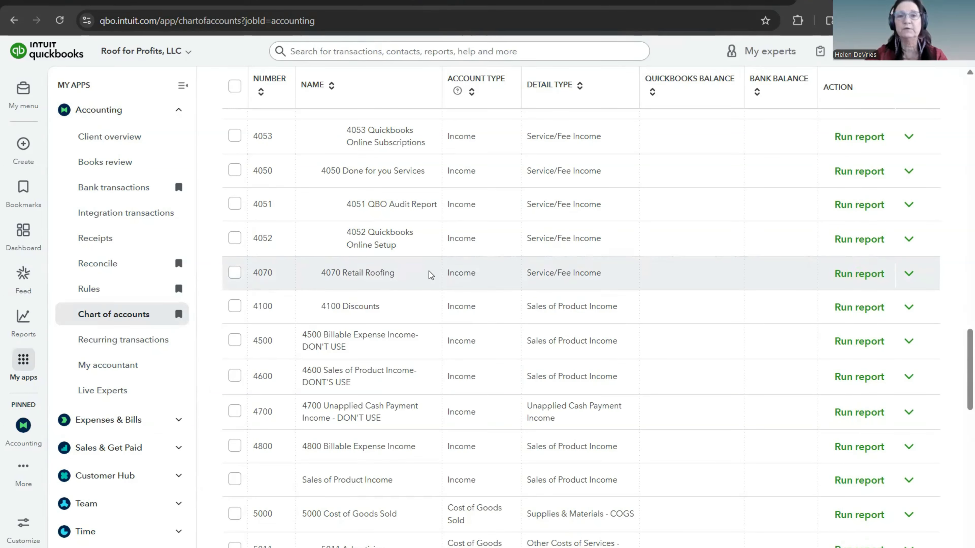
scroll(431, 275, up, 15)
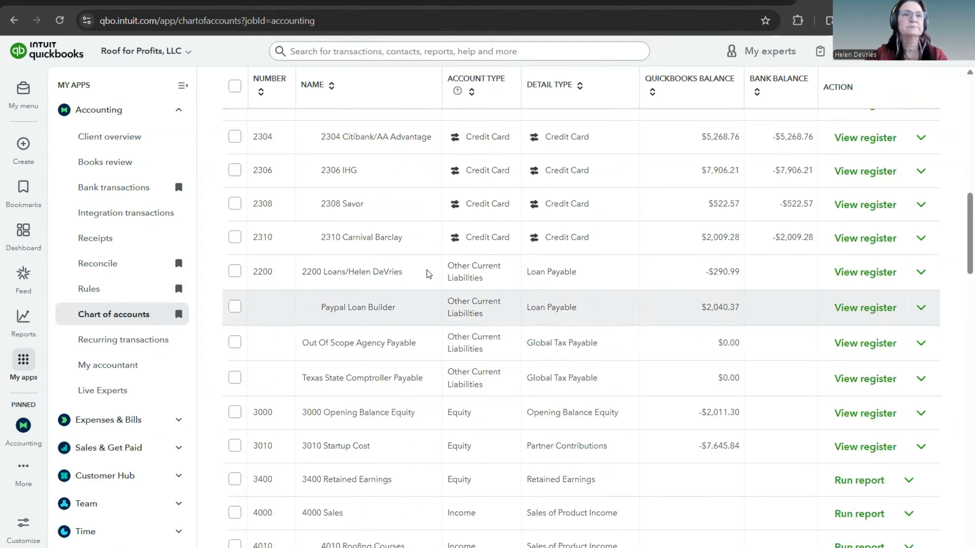
scroll(429, 274, up, 10)
Step: Start a new estimate and dismiss the notice about upgraded estimates
click(169, 114)
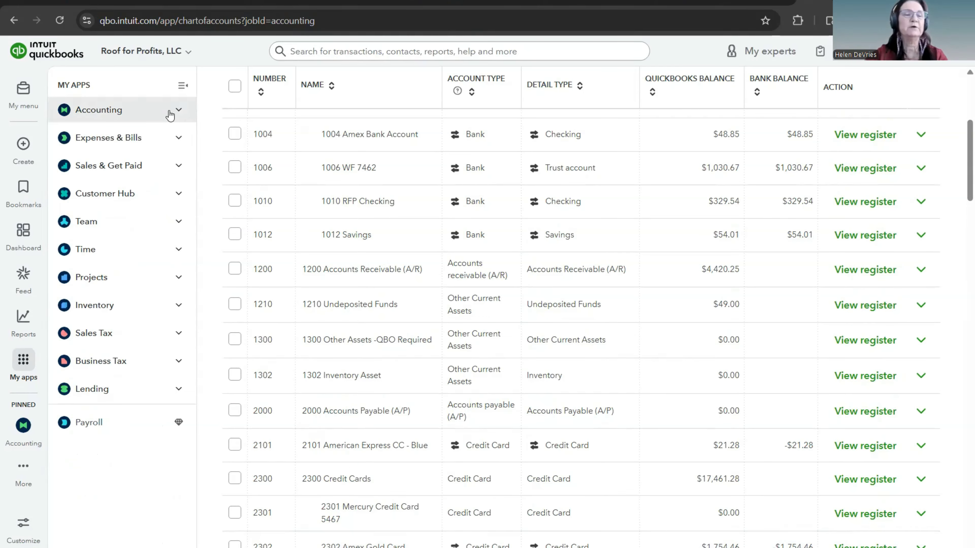
click(24, 146)
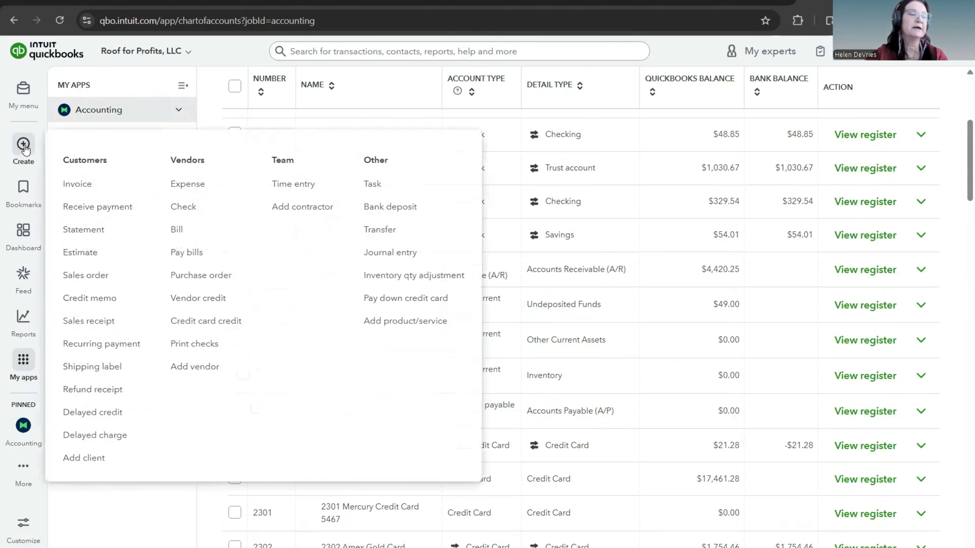
click(34, 143)
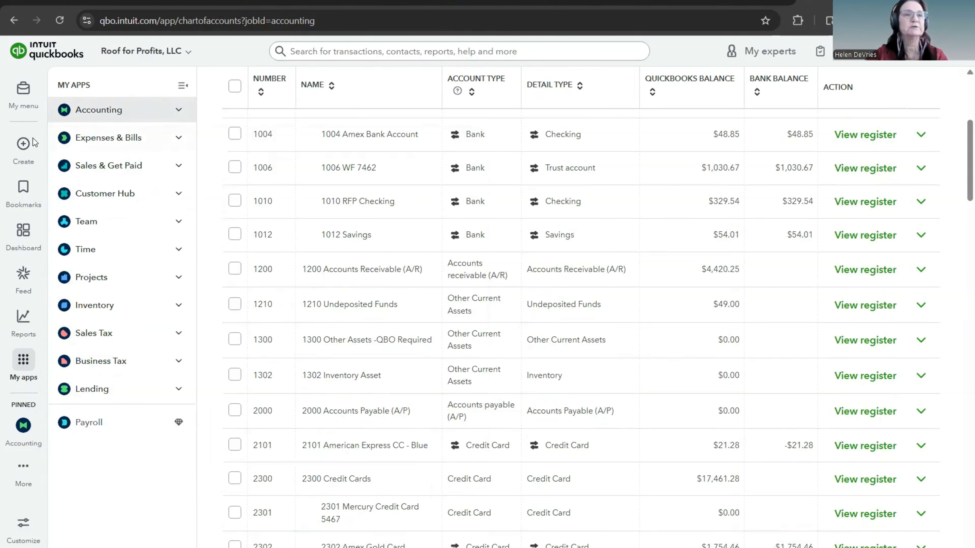
click(24, 145)
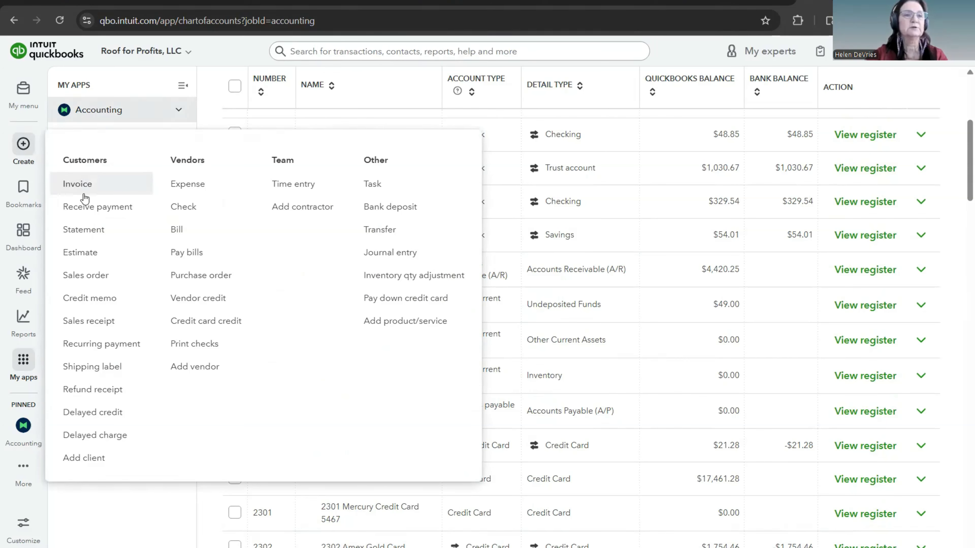
click(88, 257)
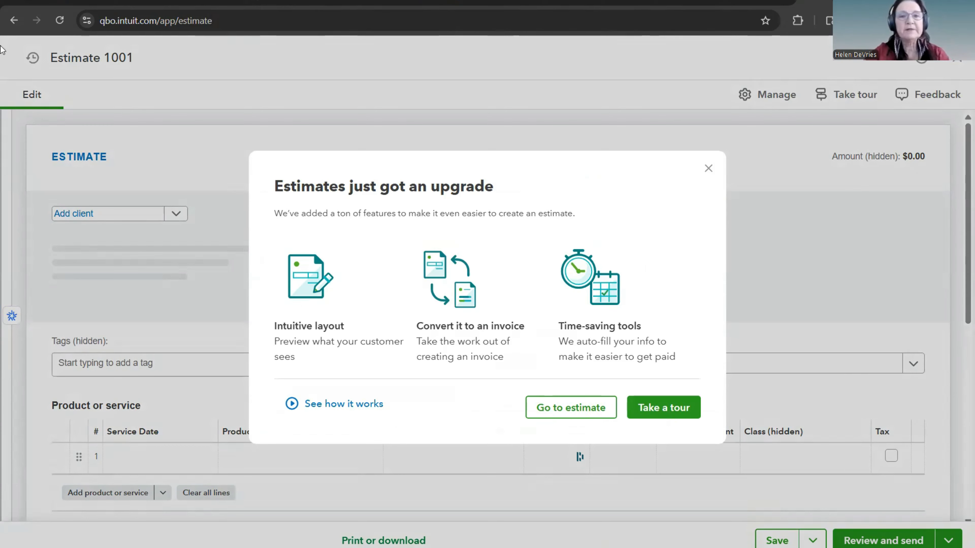
click(708, 170)
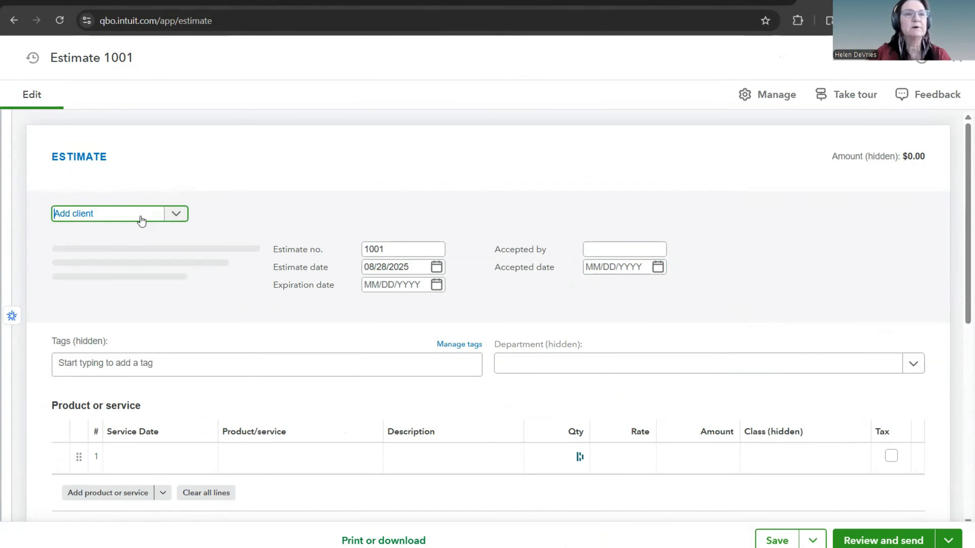
click(134, 221)
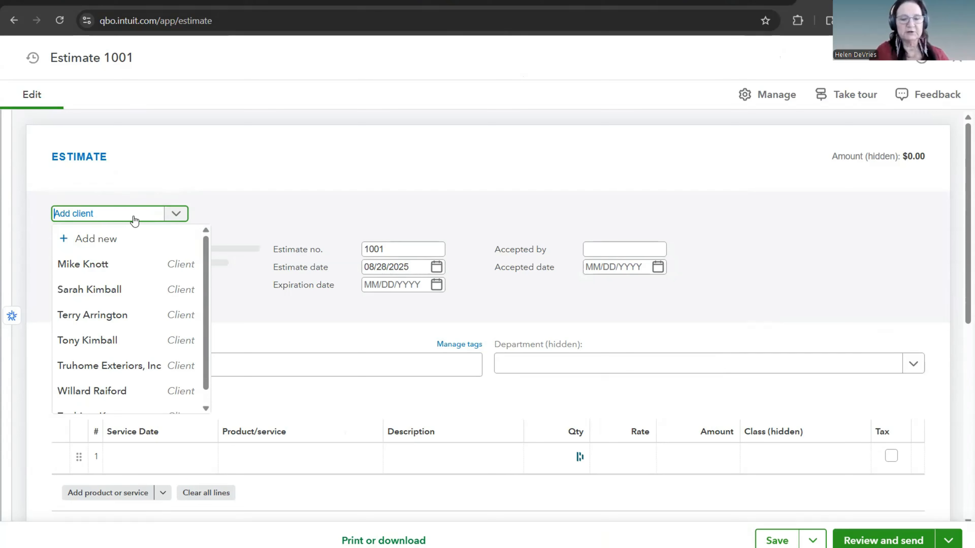
text(Texas)
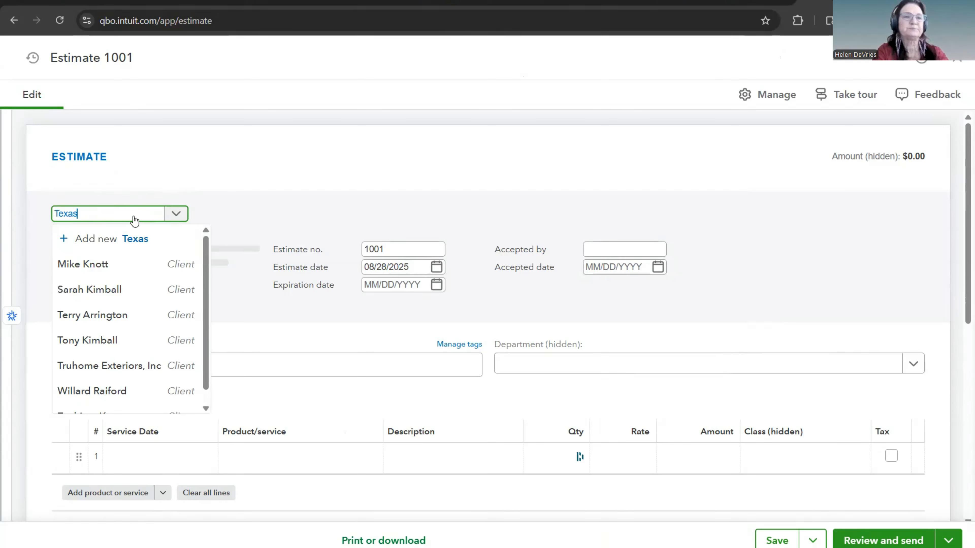
key(BackSpace)
key(BackSpace)
key(BackSpace)
key(BackSpace)
key(BackSpace)
Step: Enter the client's name on the estimate, add it as a new client and dismiss the QuickBooks Business Network suggestions
text(M)
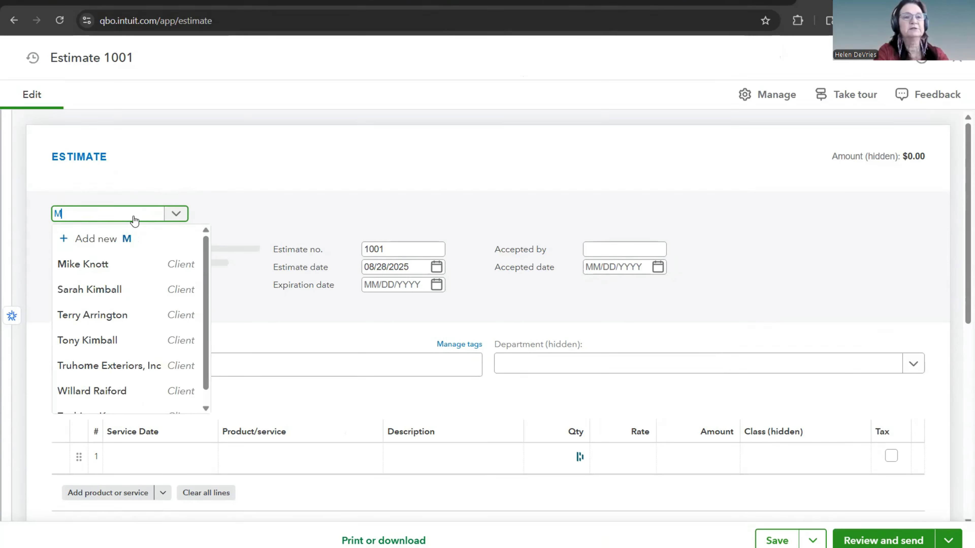
text(r. Jones)
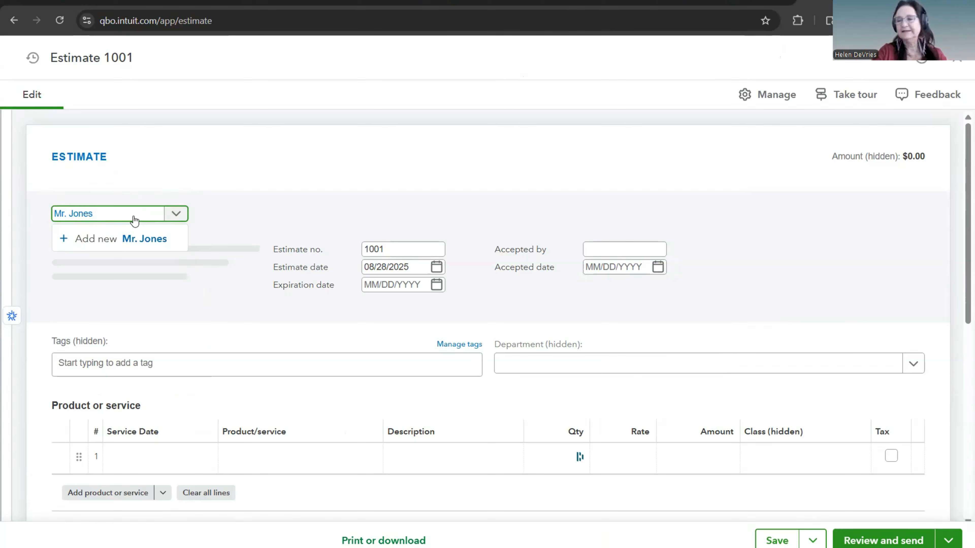
click(139, 239)
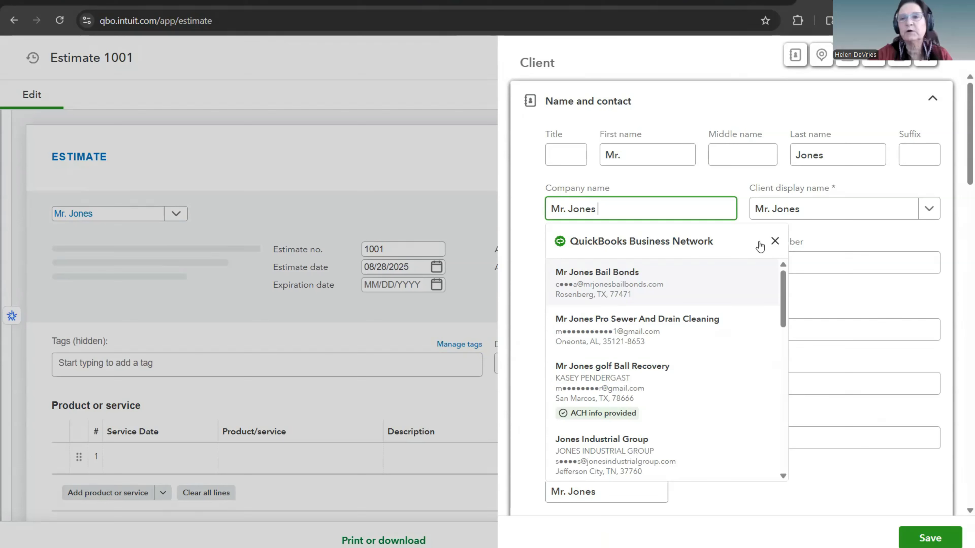
click(775, 242)
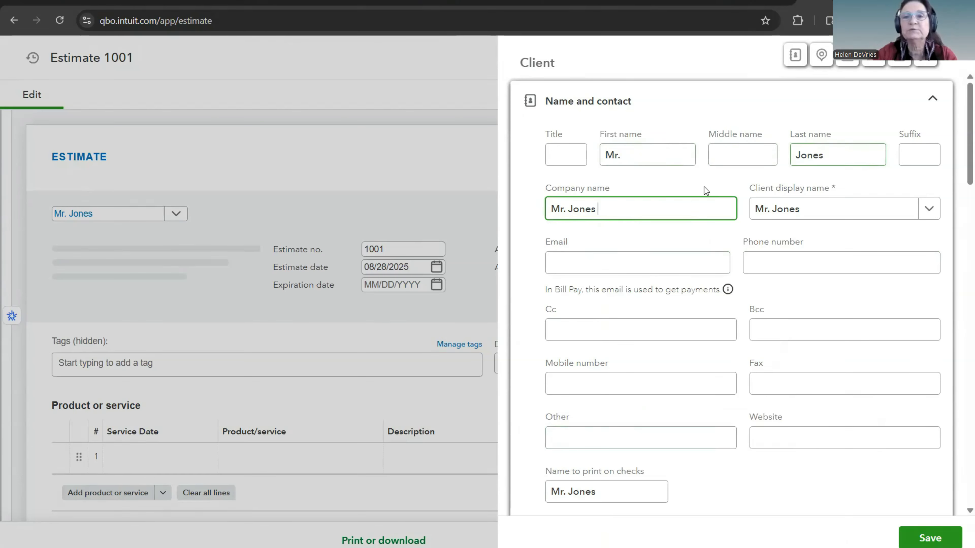
Step: Clear the new client's company name and choose the title-and-surname version without a comma as the client display name
drag(601, 208, 551, 207)
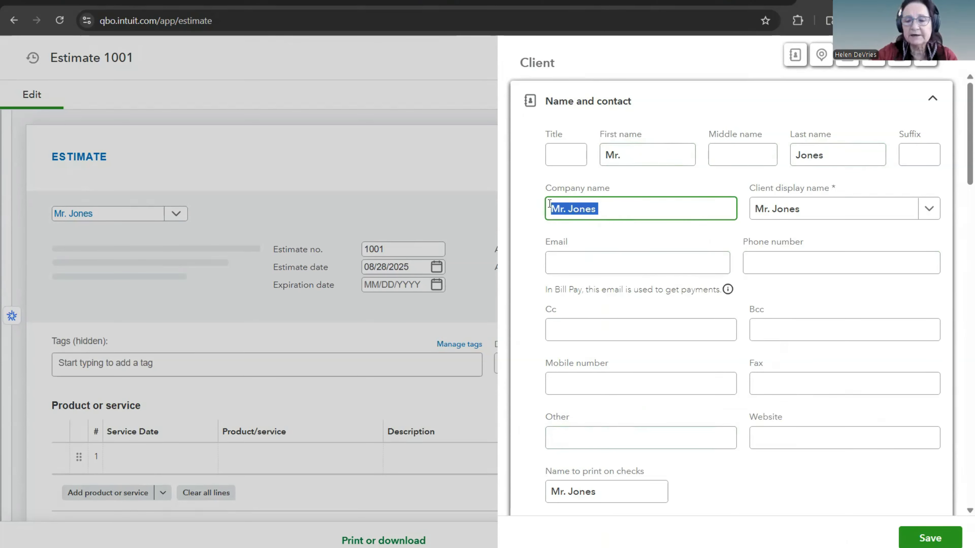
key(BackSpace)
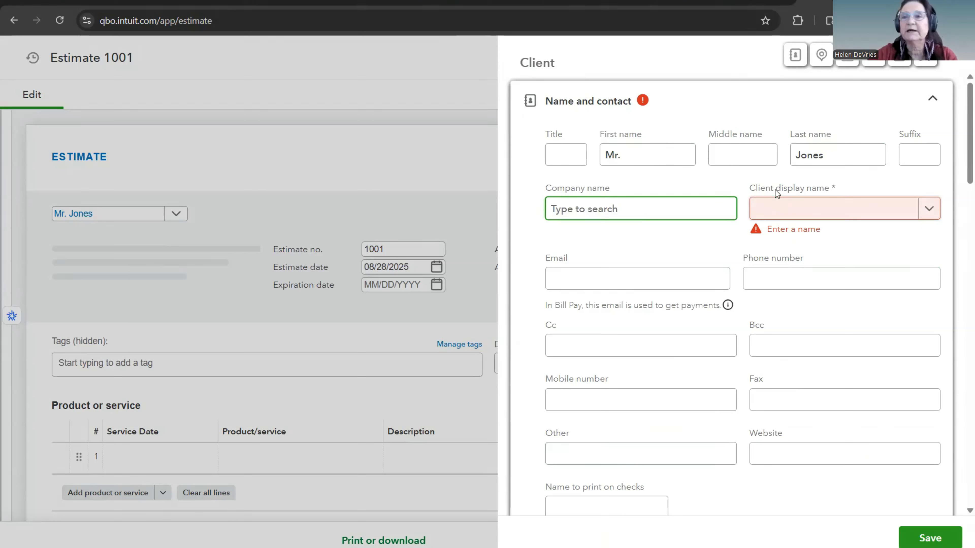
click(928, 211)
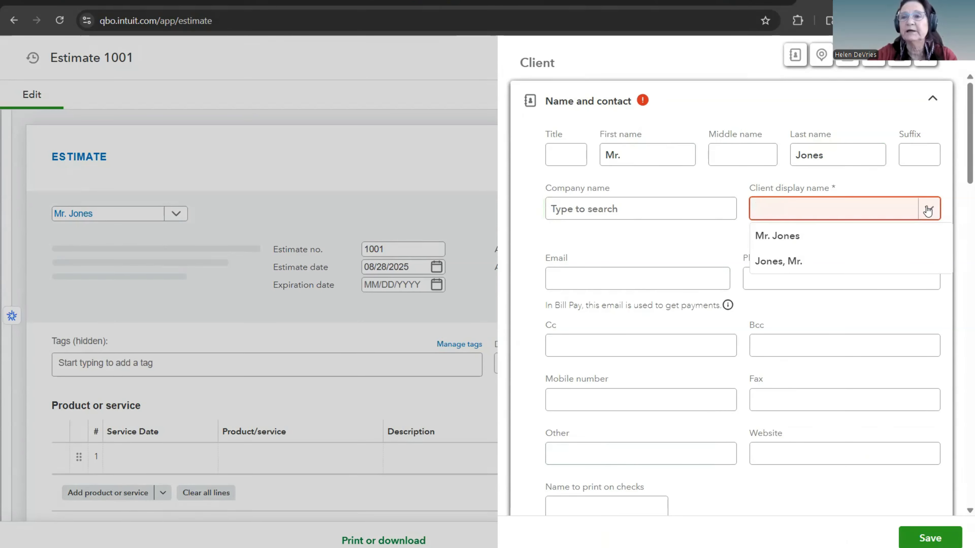
click(773, 239)
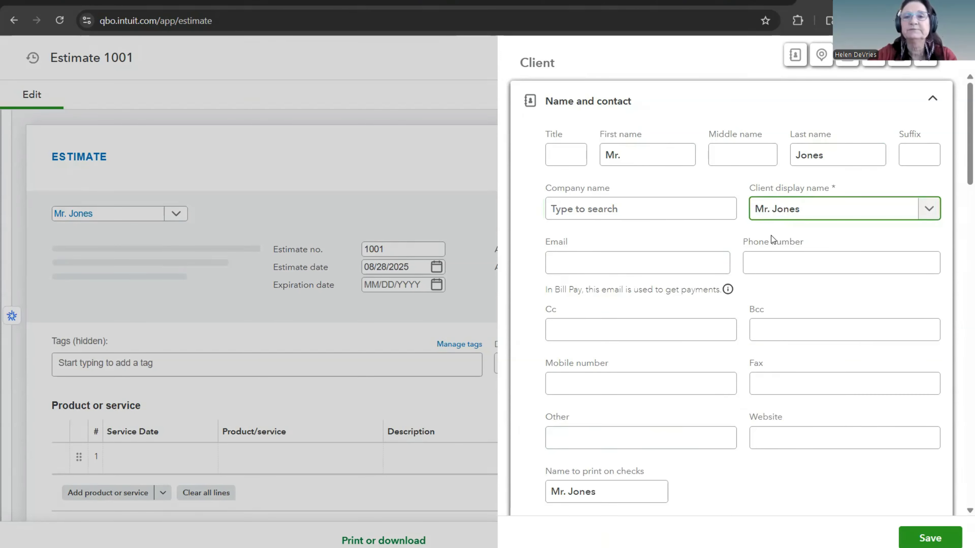
Step: Examine the new client's email, phone, sub-client and billing and shipping address fields
click(608, 269)
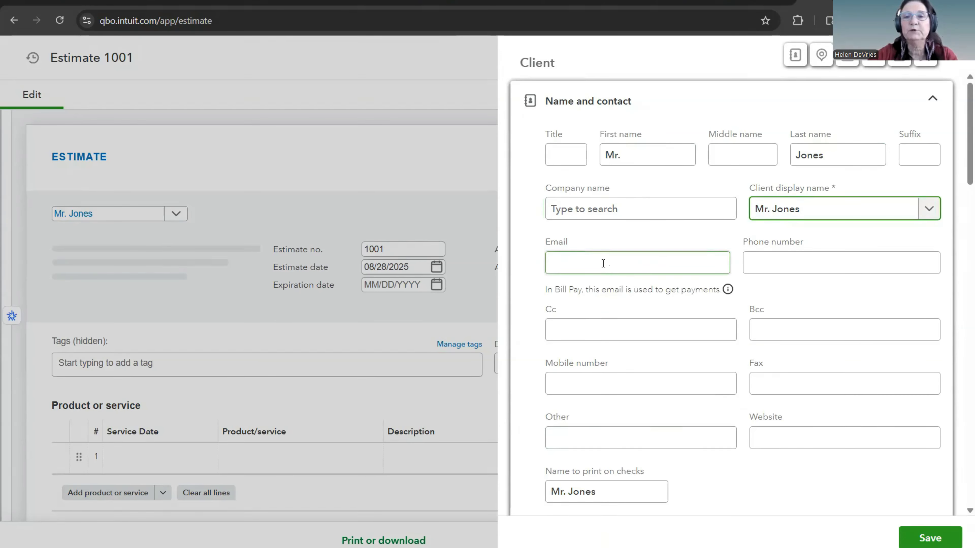
click(603, 263)
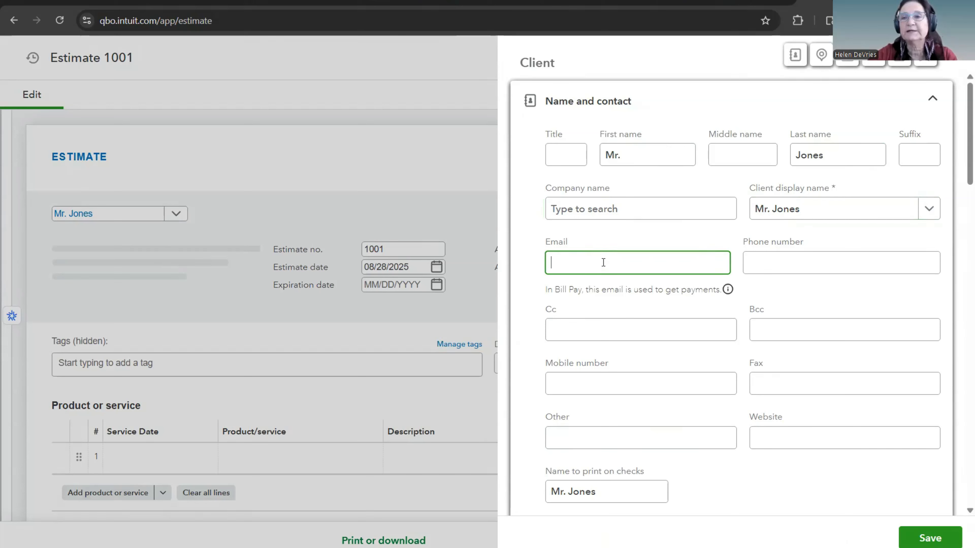
click(754, 261)
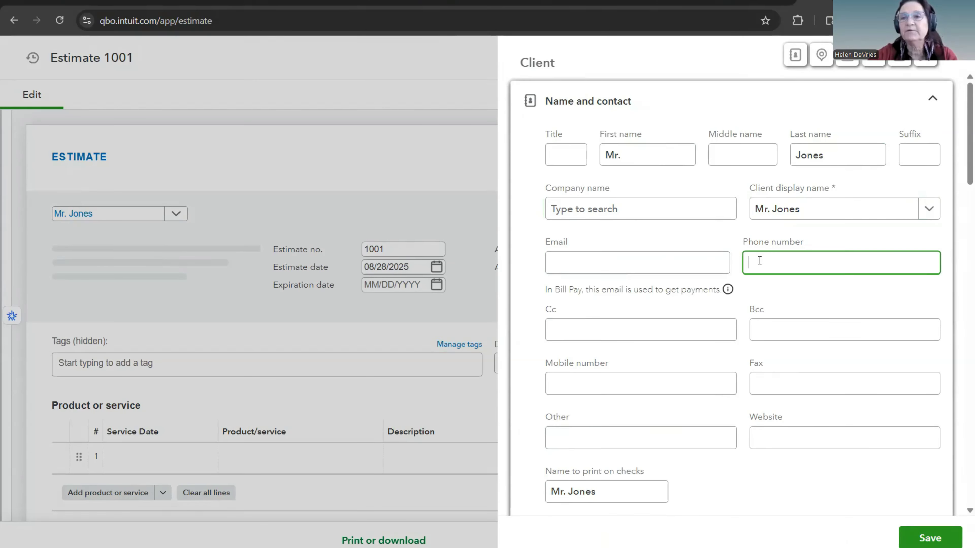
scroll(756, 257, down, 3)
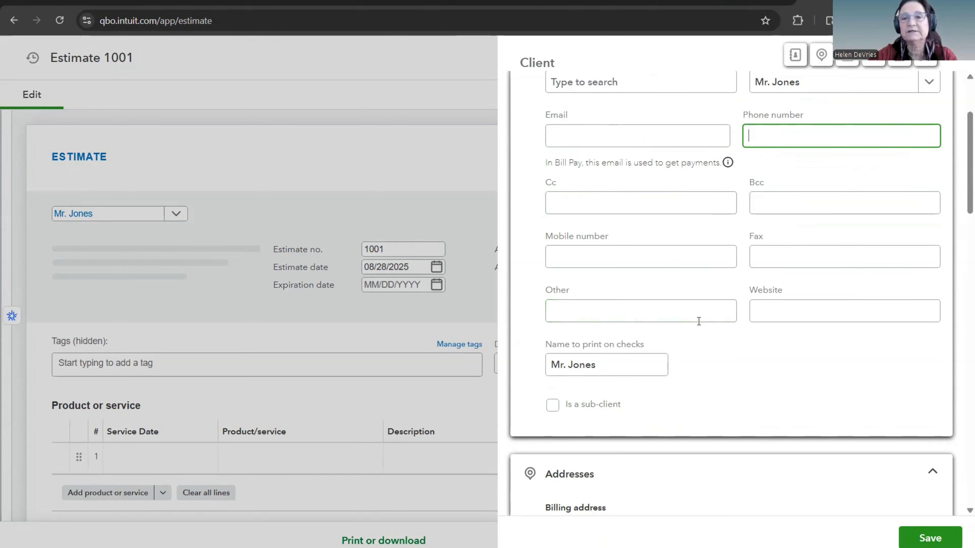
scroll(698, 320, down, 3)
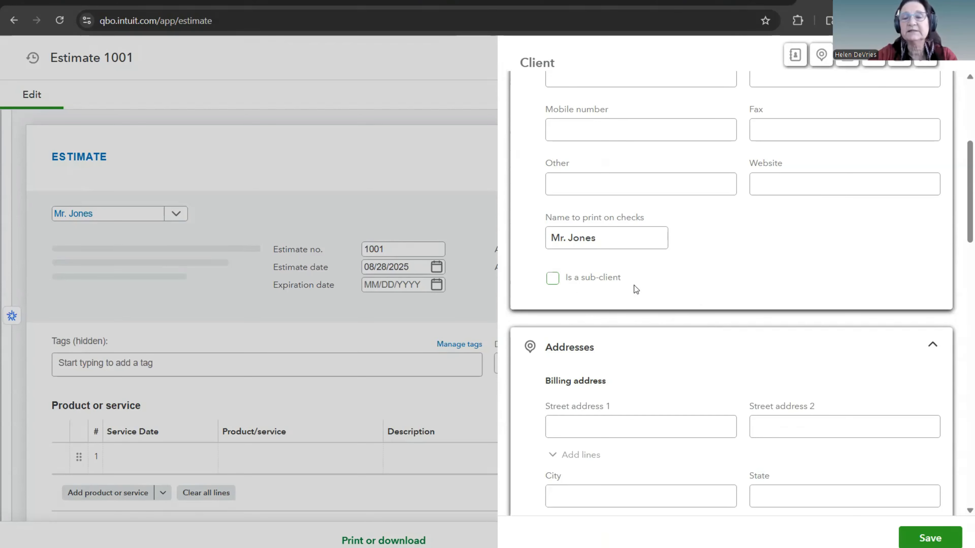
scroll(676, 307, down, 5)
click(562, 228)
click(799, 234)
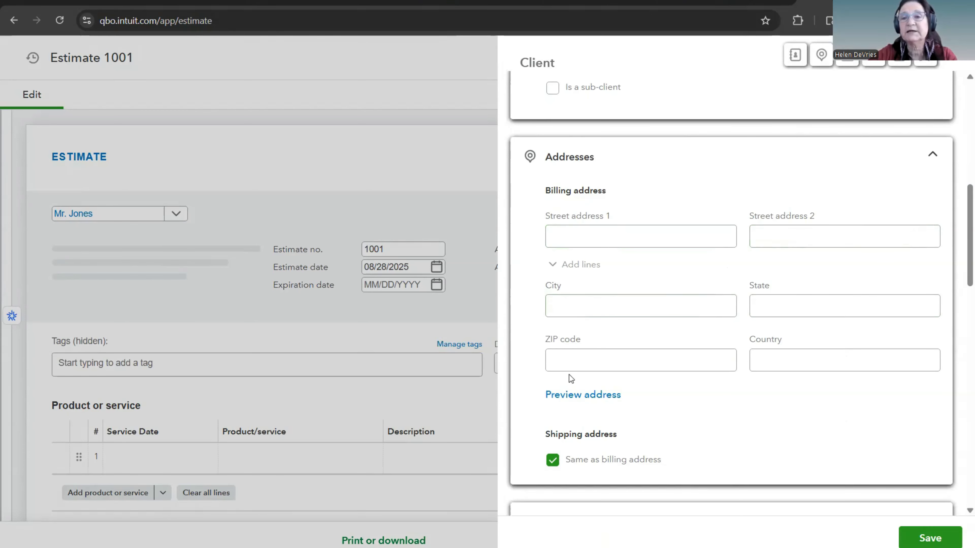
scroll(715, 397, down, 1)
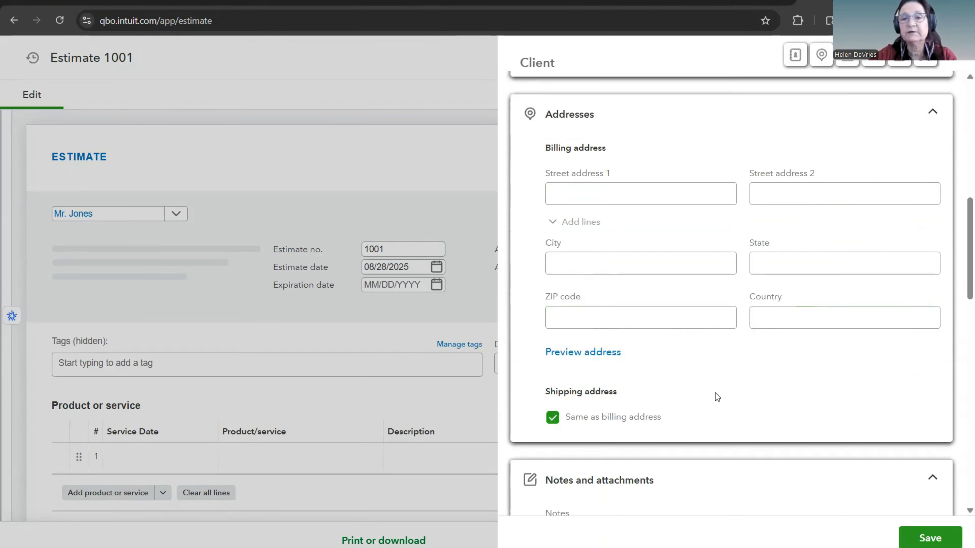
Step: Add the note "Double Layer" to the new client's record
scroll(715, 396, down, 8)
click(573, 194)
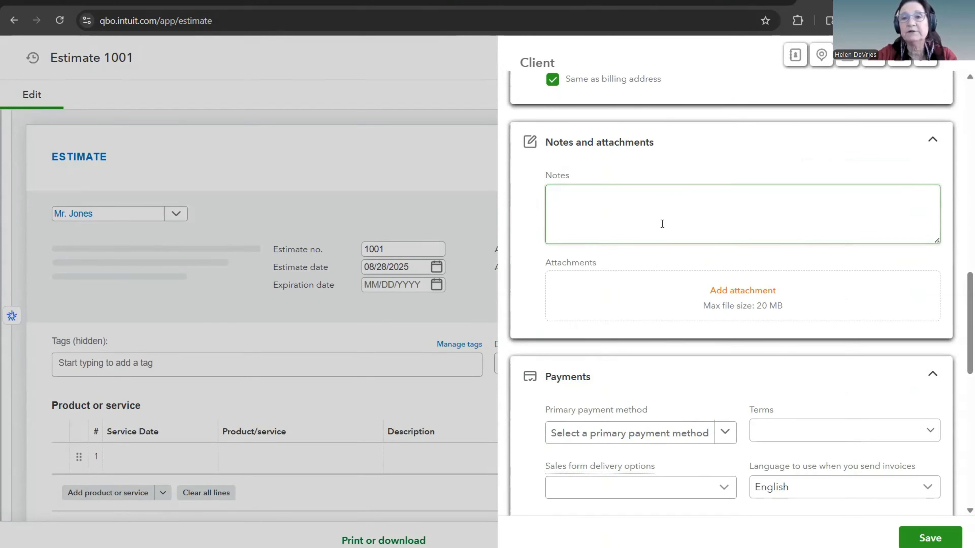
click(609, 200)
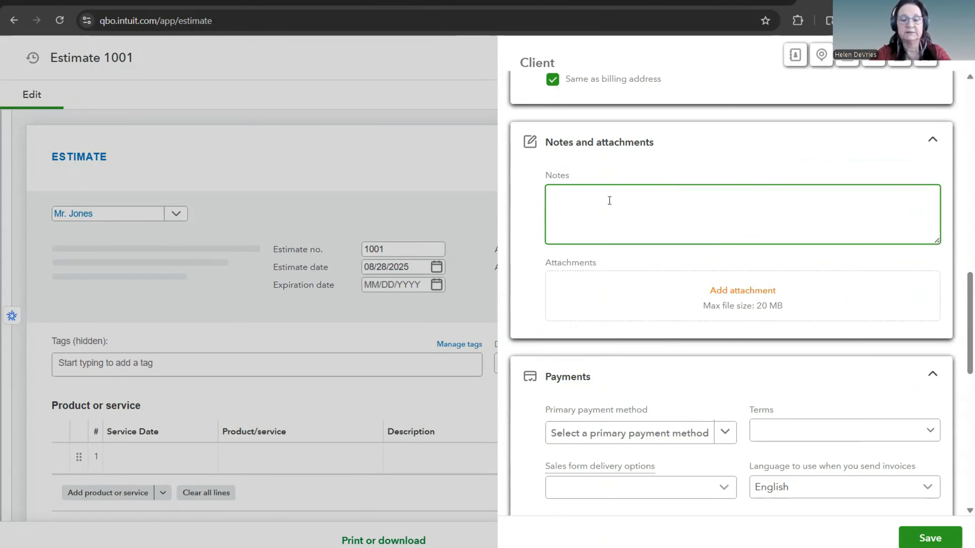
text(Double Layer)
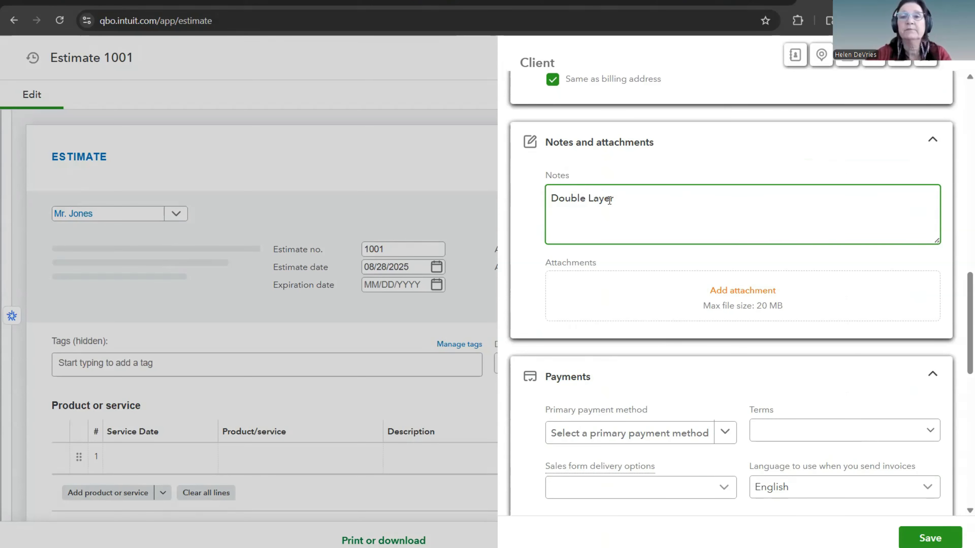
Step: Review the client's primary payment method options without choosing one and set the payment terms to Due on receipt
scroll(737, 197, down, 2)
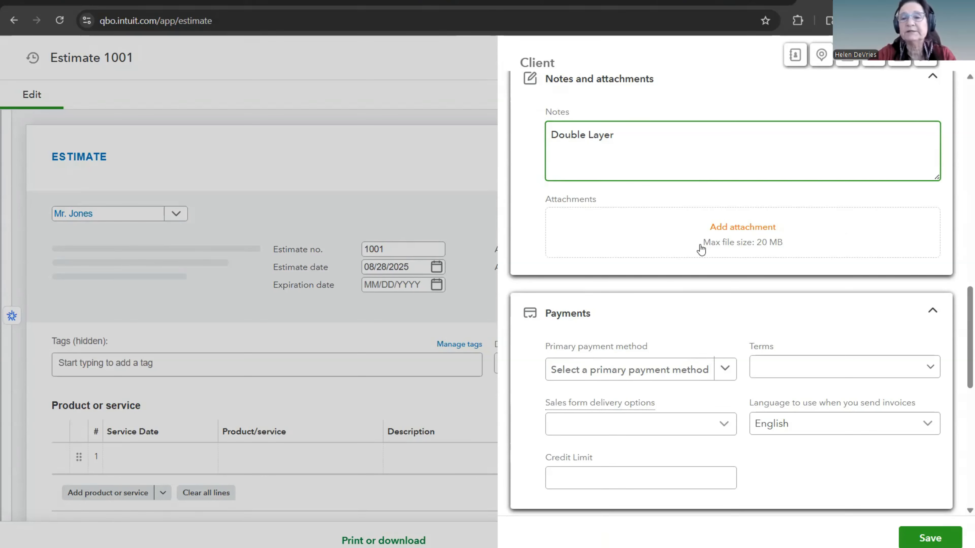
scroll(700, 249, down, 2)
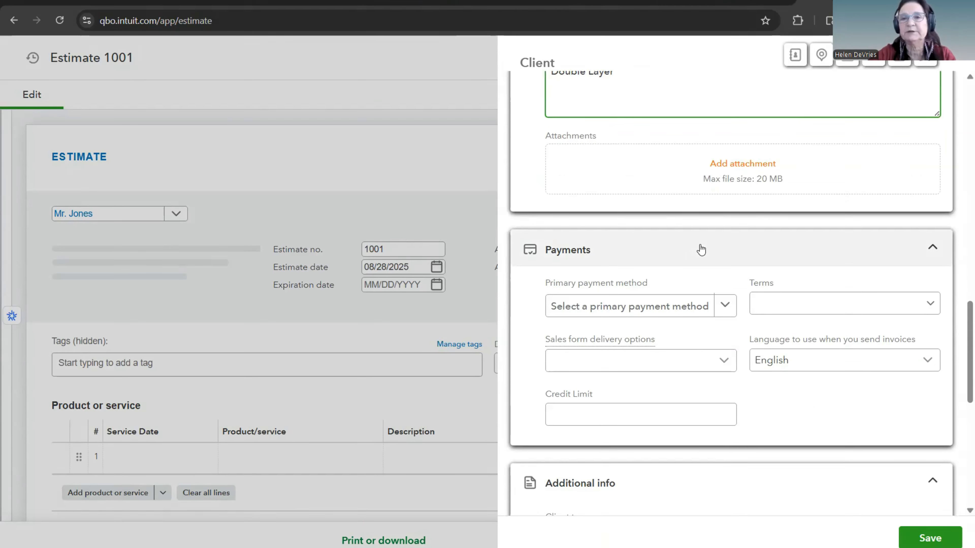
scroll(701, 250, down, 4)
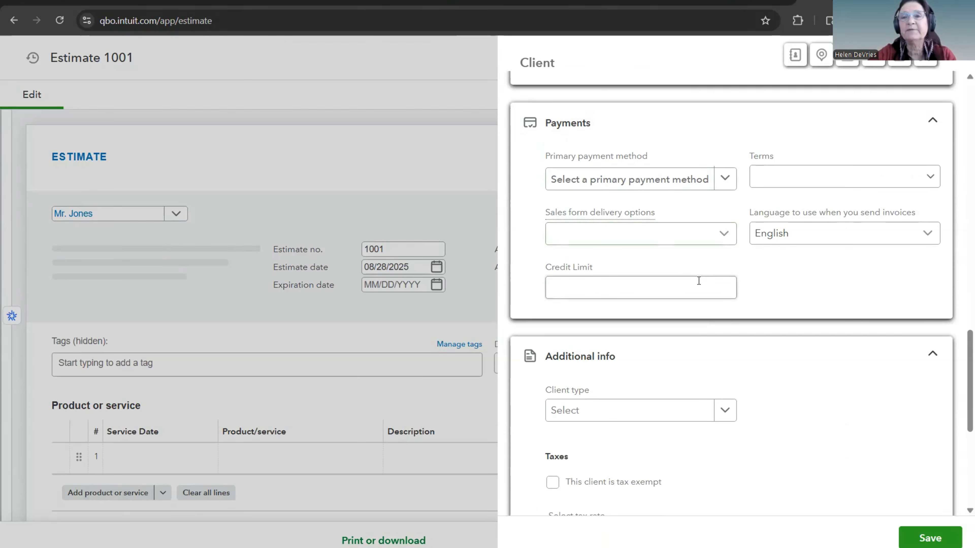
click(726, 180)
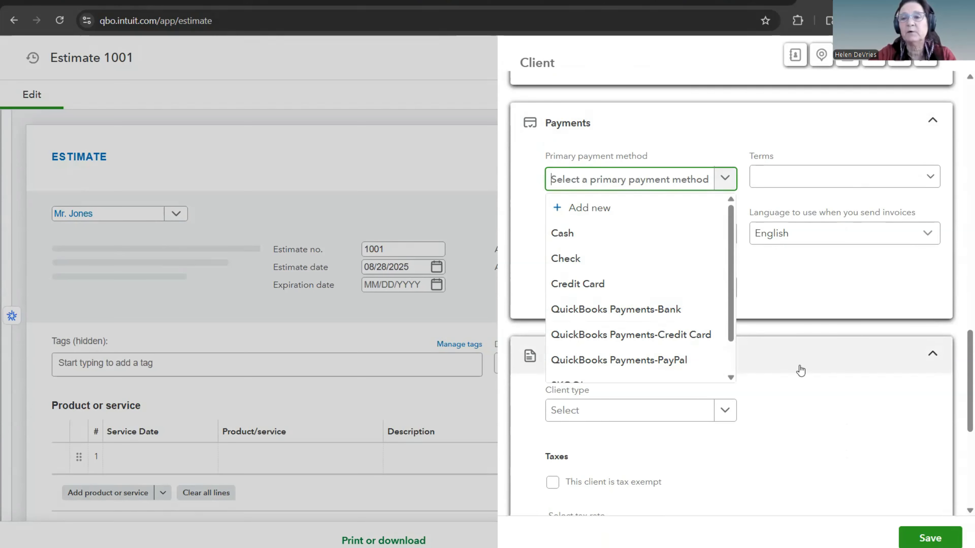
click(825, 277)
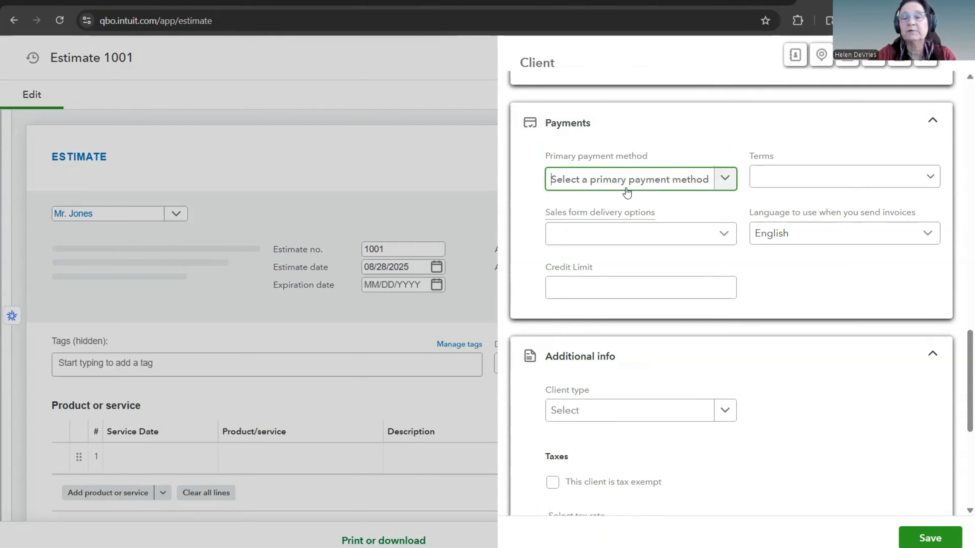
click(931, 177)
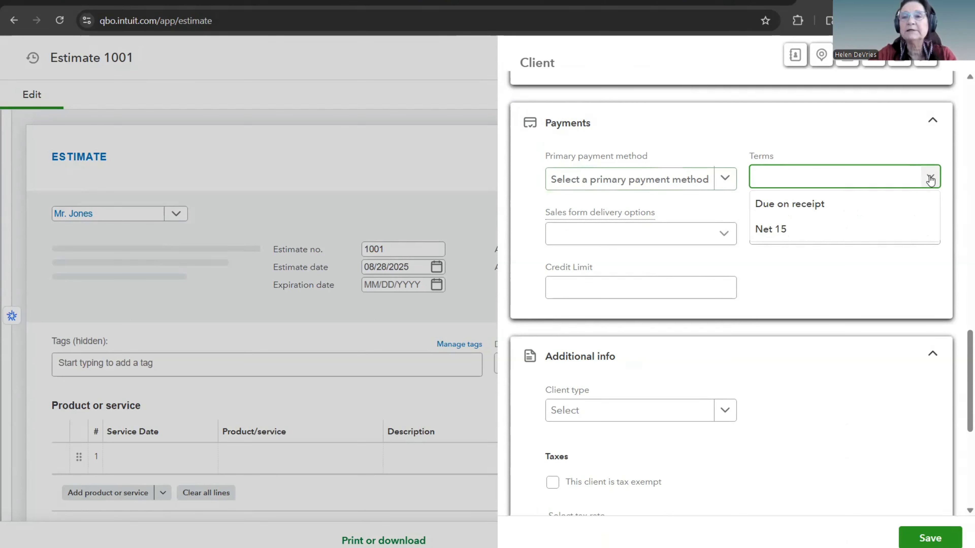
click(815, 209)
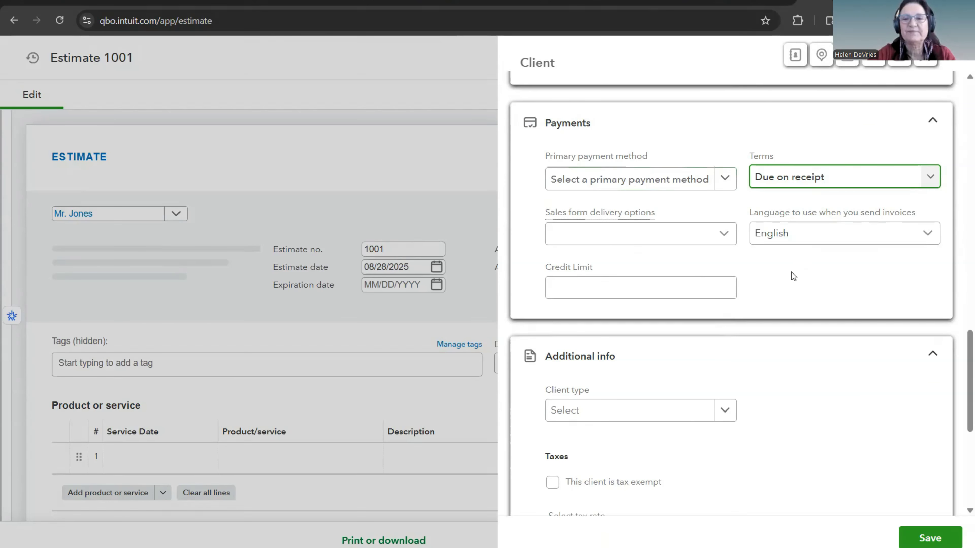
Step: Set the client type to Roofing Company and save the new client
scroll(791, 272, down, 5)
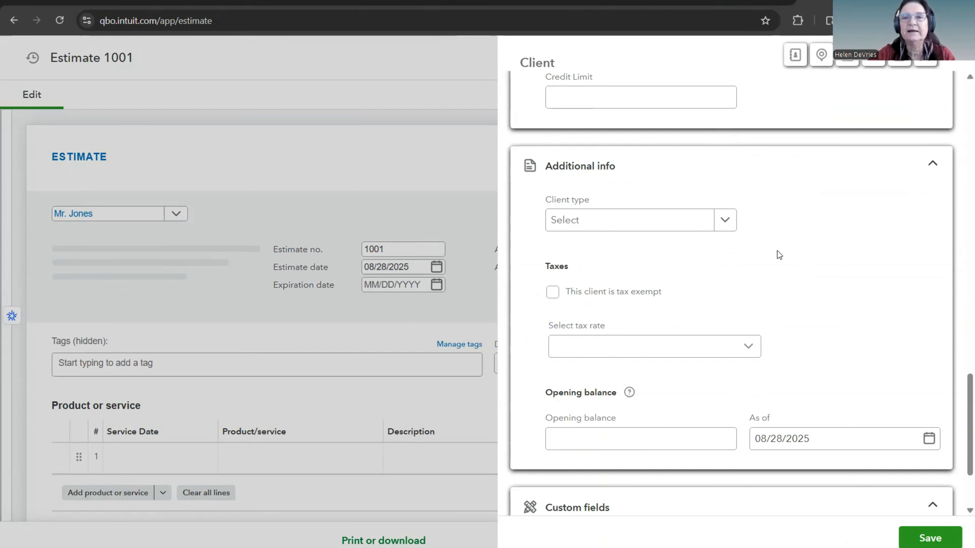
click(725, 221)
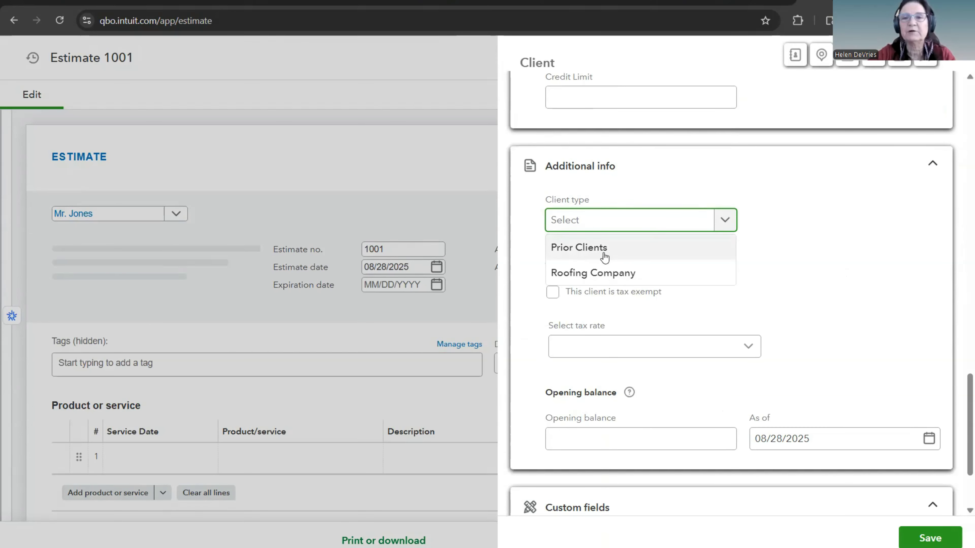
click(629, 276)
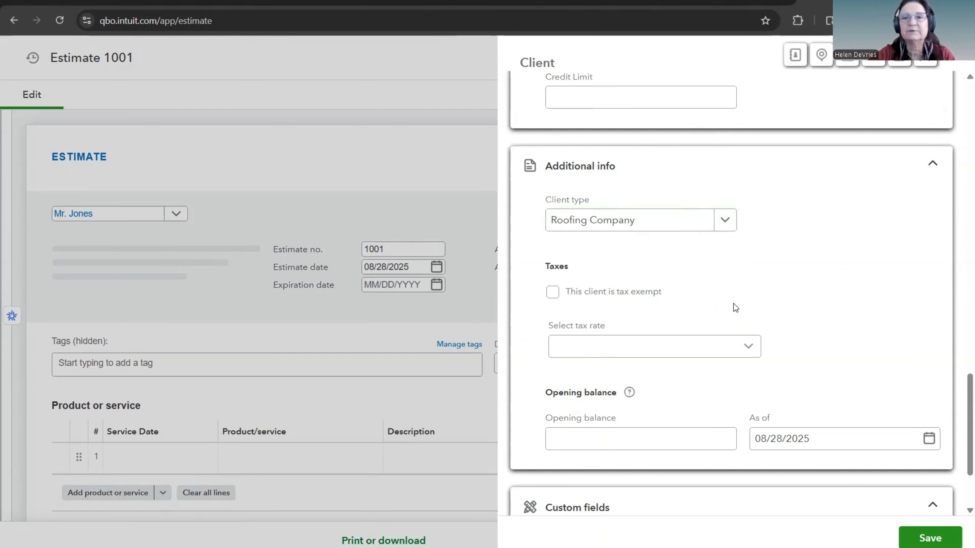
scroll(757, 286, down, 3)
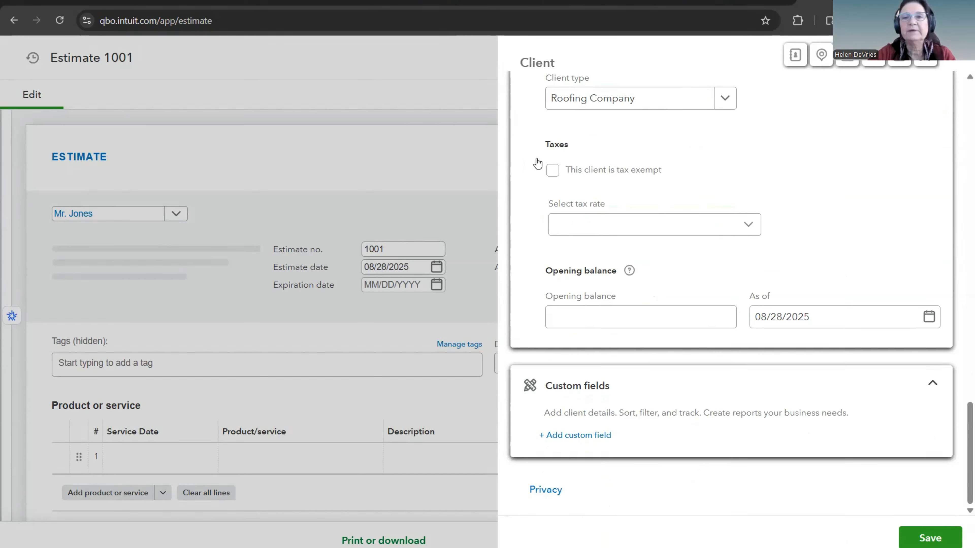
click(705, 310)
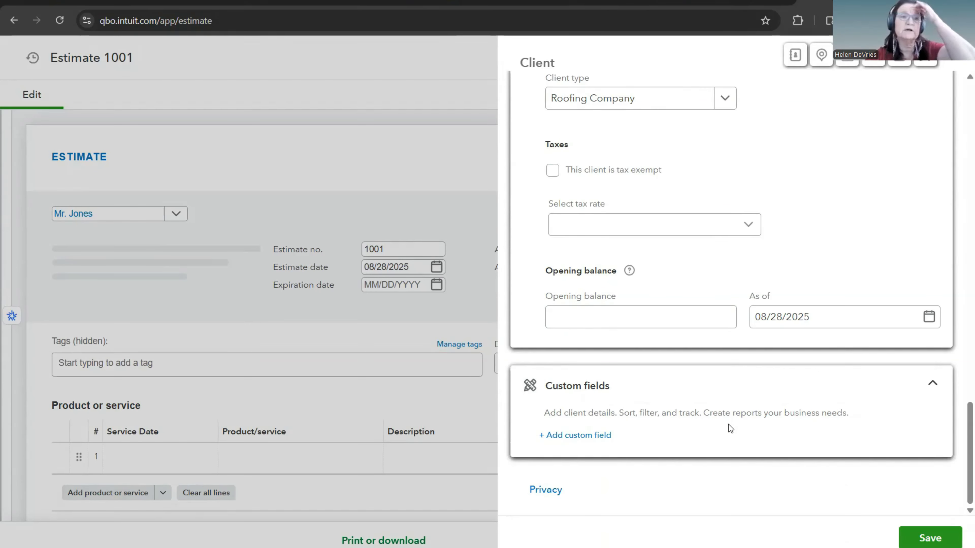
click(924, 539)
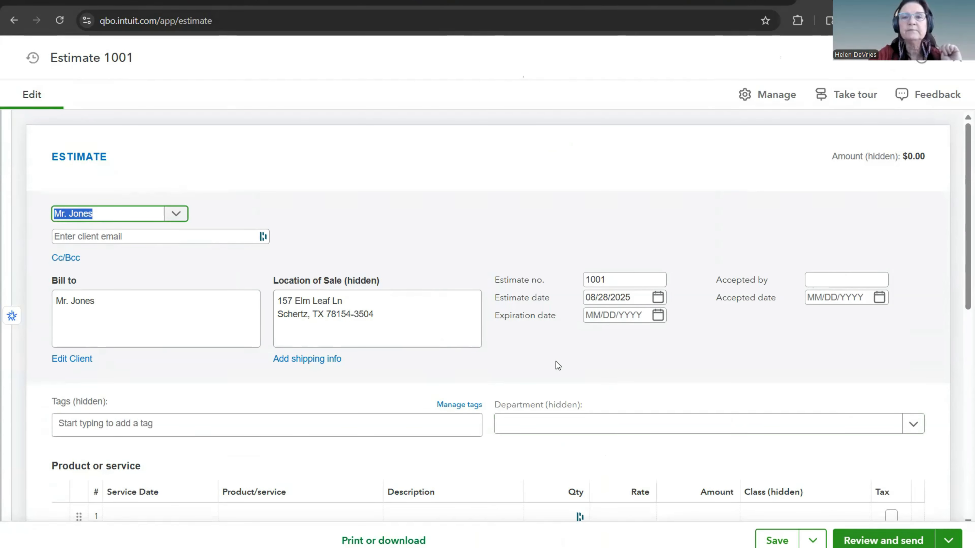
Step: Set the estimate's expiration date to 09/28/2025
scroll(558, 354, down, 2)
scroll(558, 355, up, 1)
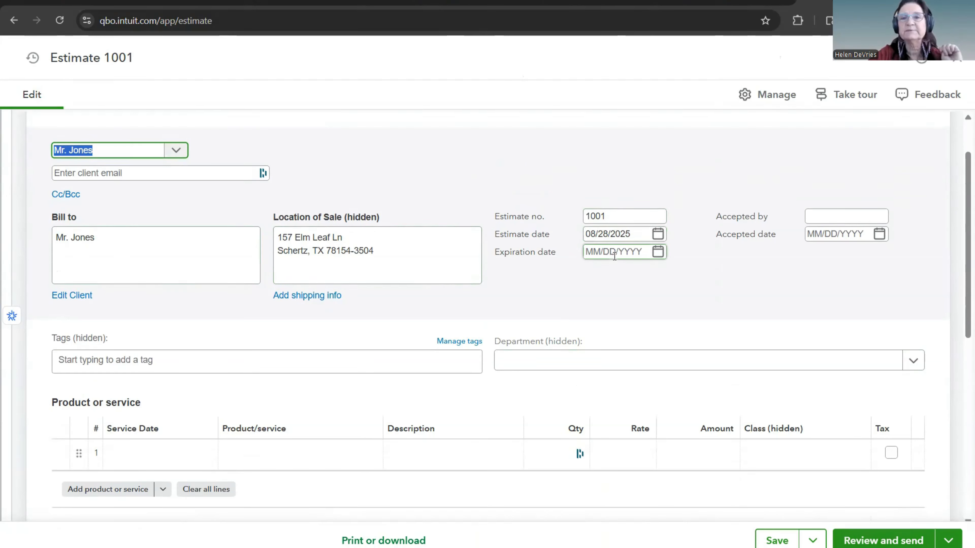
click(657, 252)
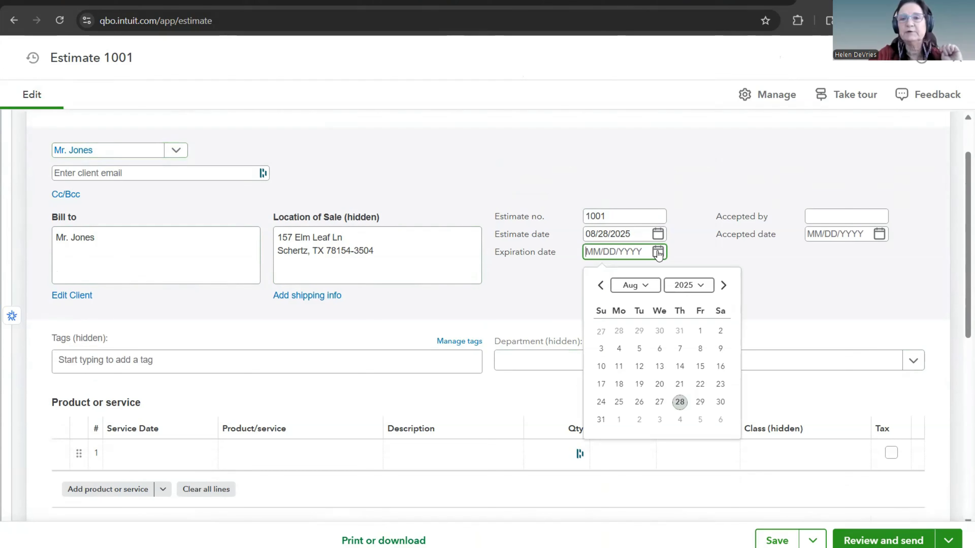
click(645, 287)
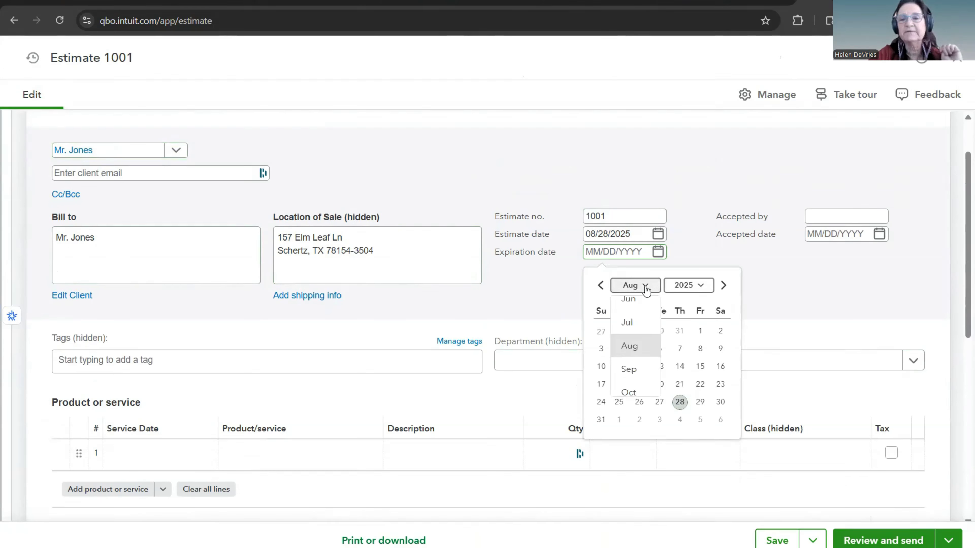
click(634, 370)
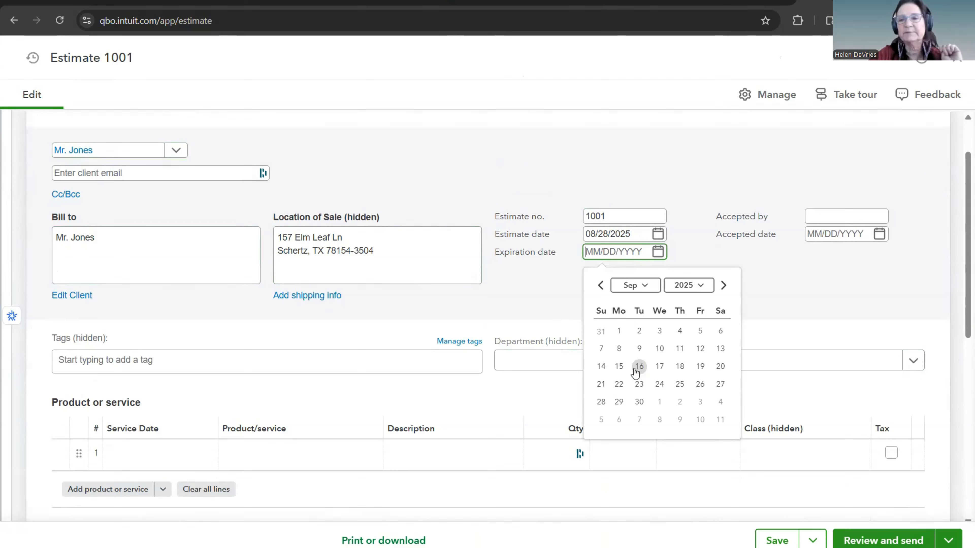
click(600, 400)
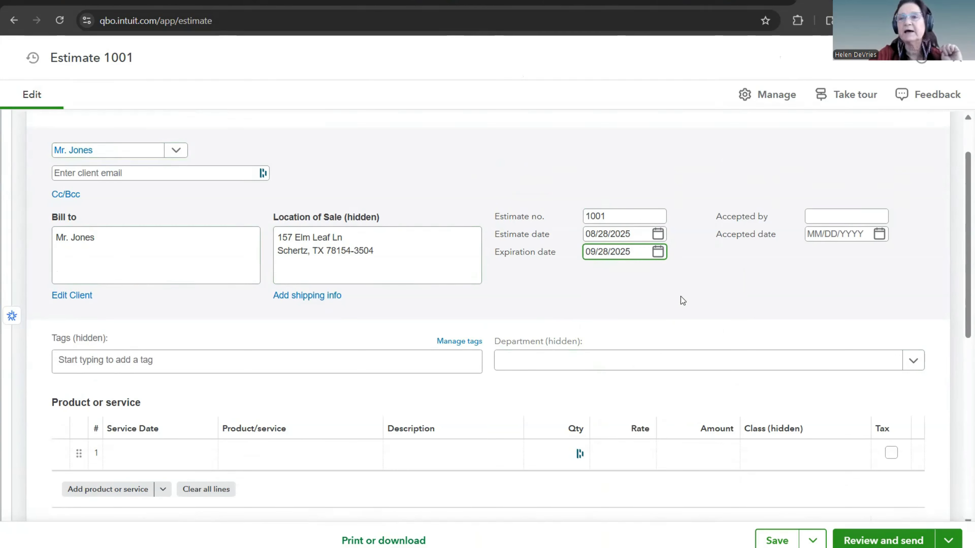
click(754, 215)
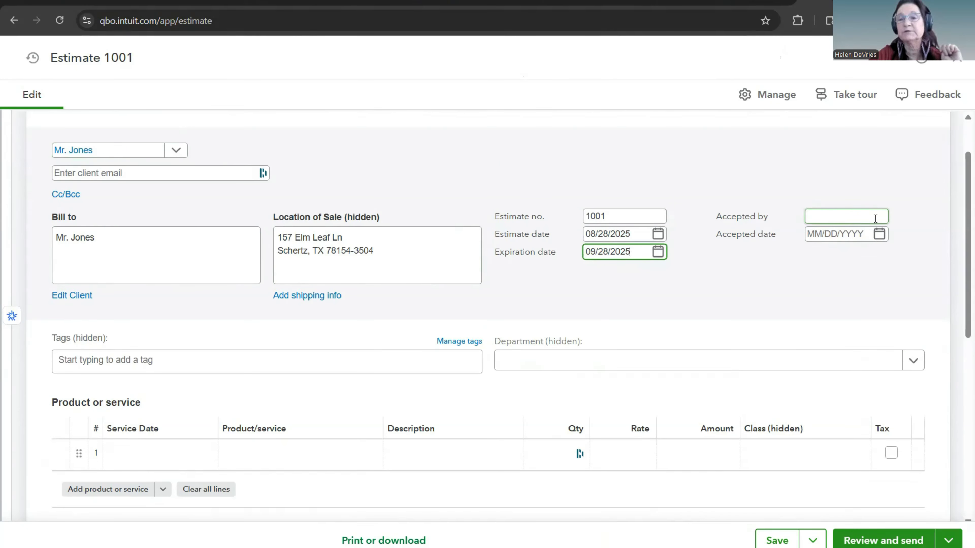
click(808, 235)
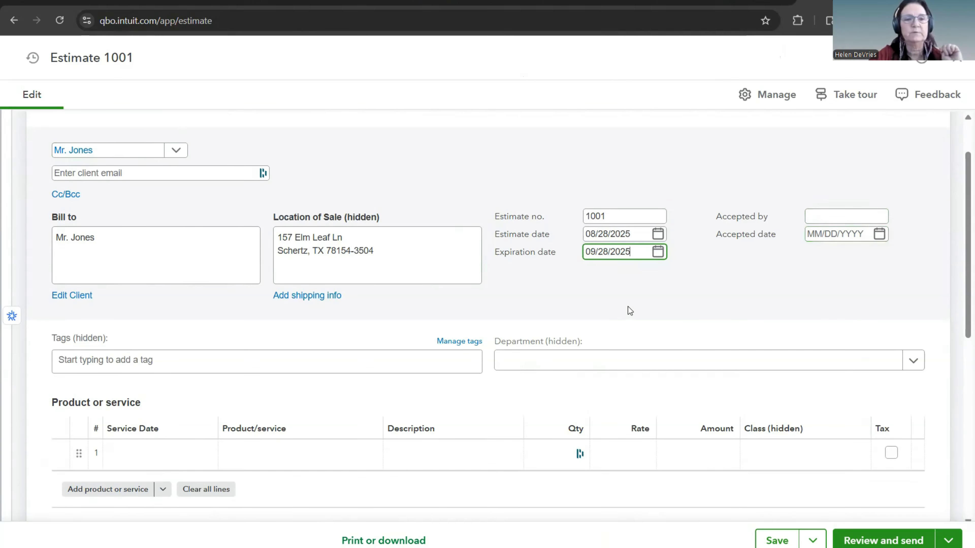
Step: Set the service date of the estimate's first line to 09/01/2025
scroll(628, 306, down, 3)
scroll(629, 306, down, 2)
scroll(629, 307, up, 1)
click(204, 270)
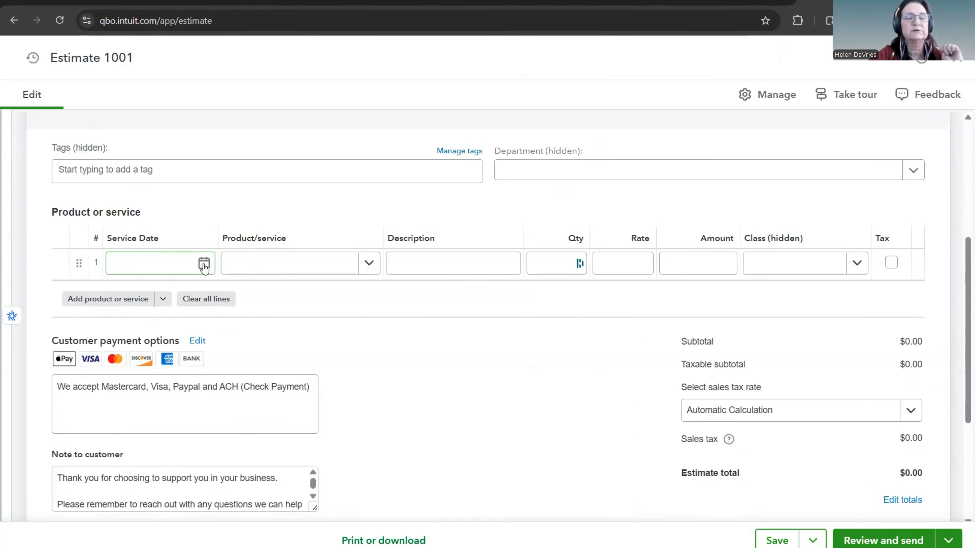
click(204, 265)
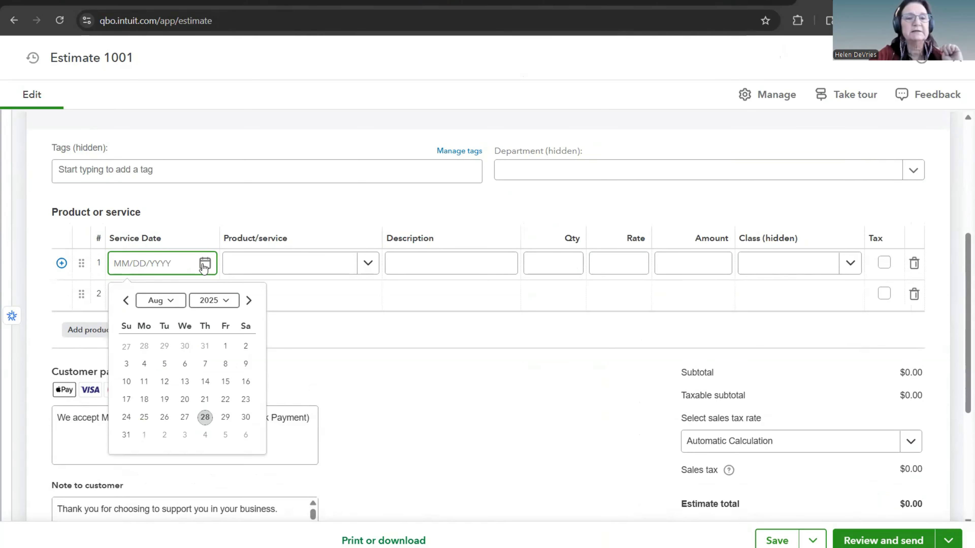
click(145, 435)
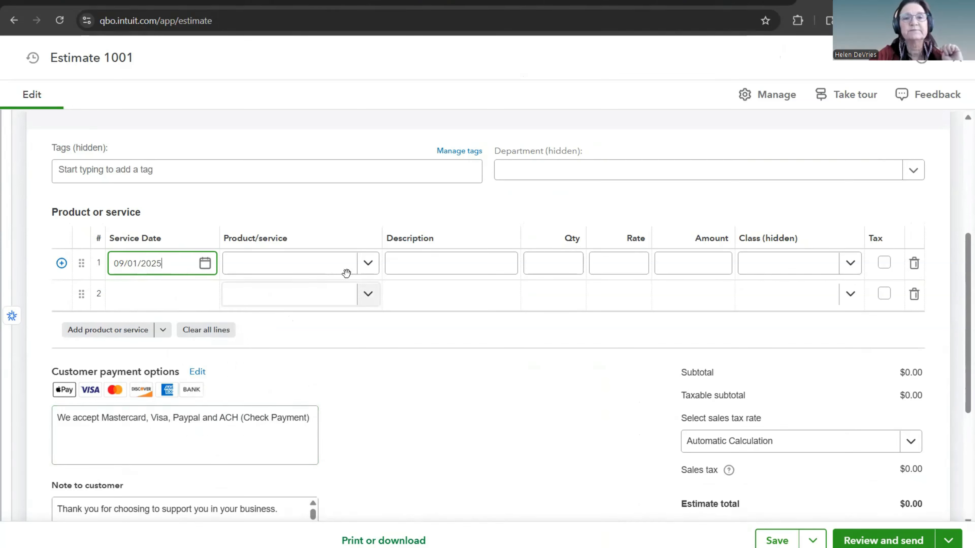
Step: Add the Retail Roofing service to the first estimate line with a rate of 100.00
click(365, 264)
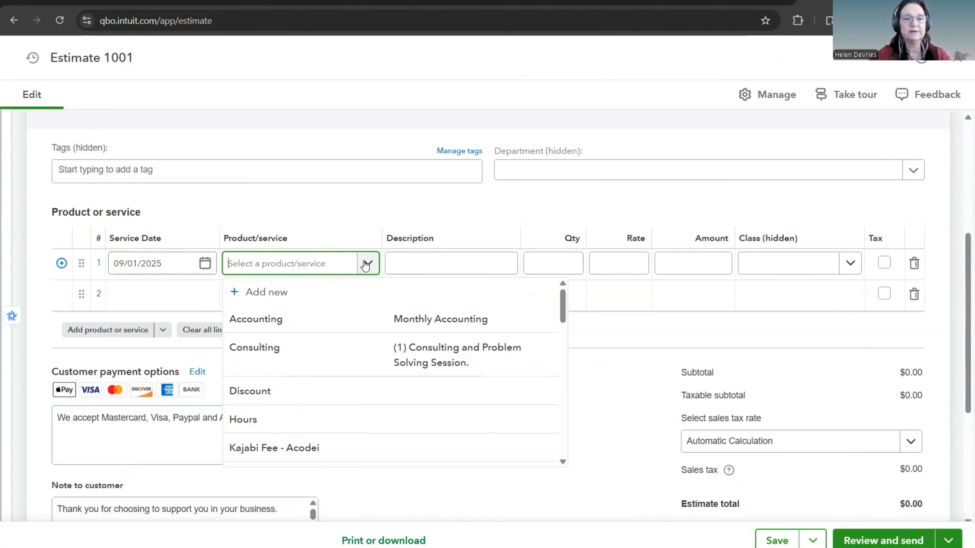
text(reta)
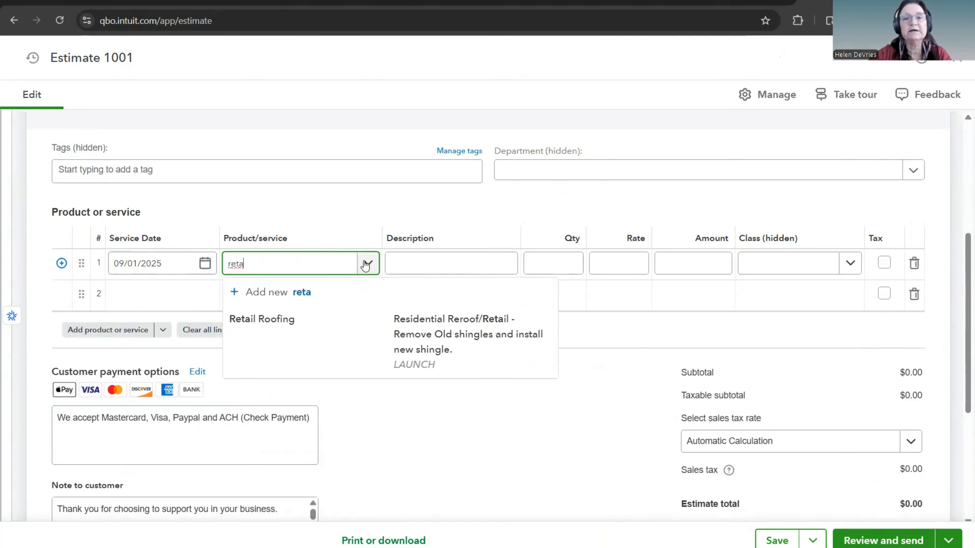
click(282, 321)
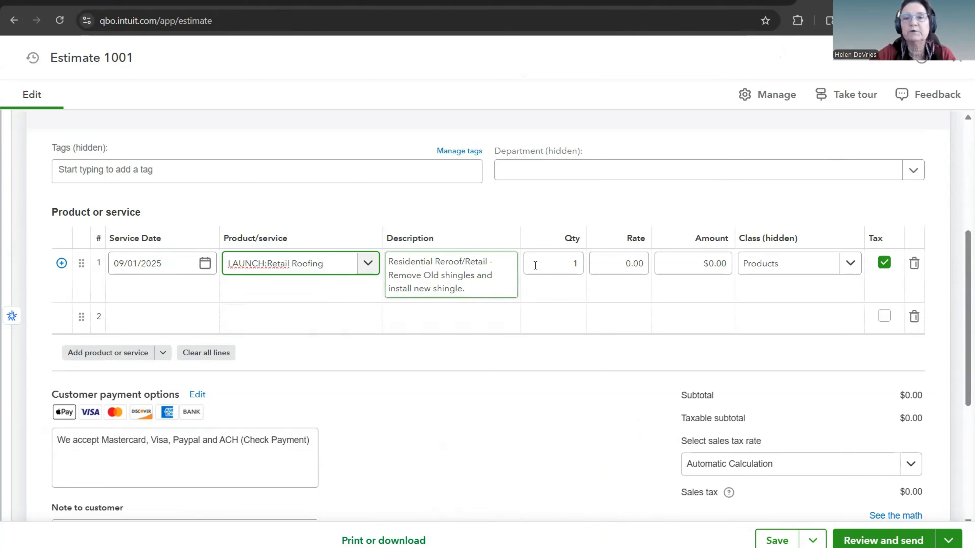
click(607, 262)
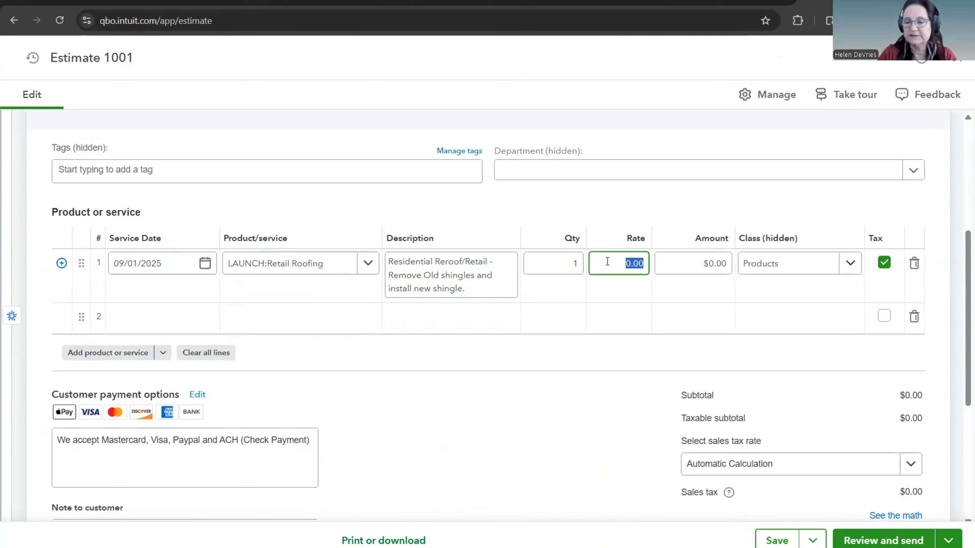
text(100.00)
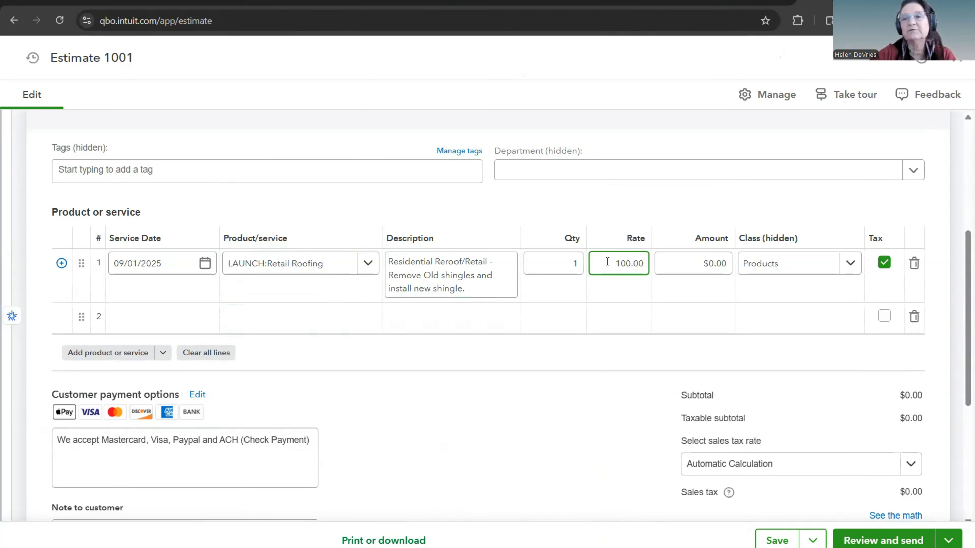
click(701, 215)
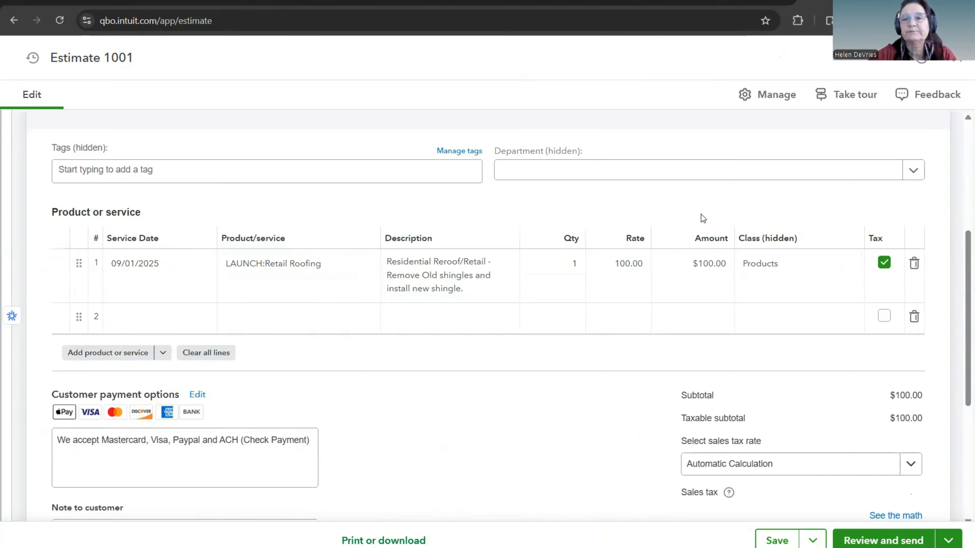
Step: Search the classes for "roof" on the Retail Roofing line and leave its class blank
click(783, 271)
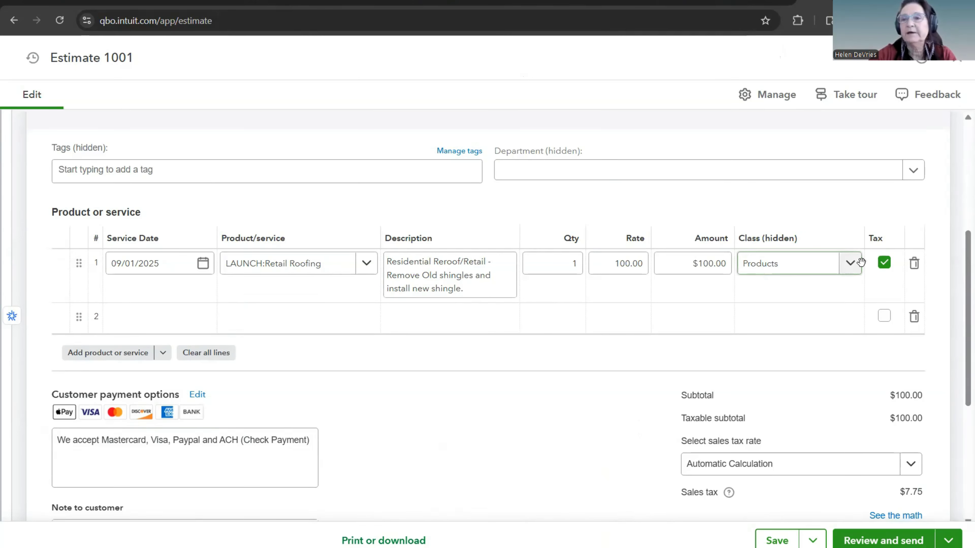
click(848, 268)
text(roof)
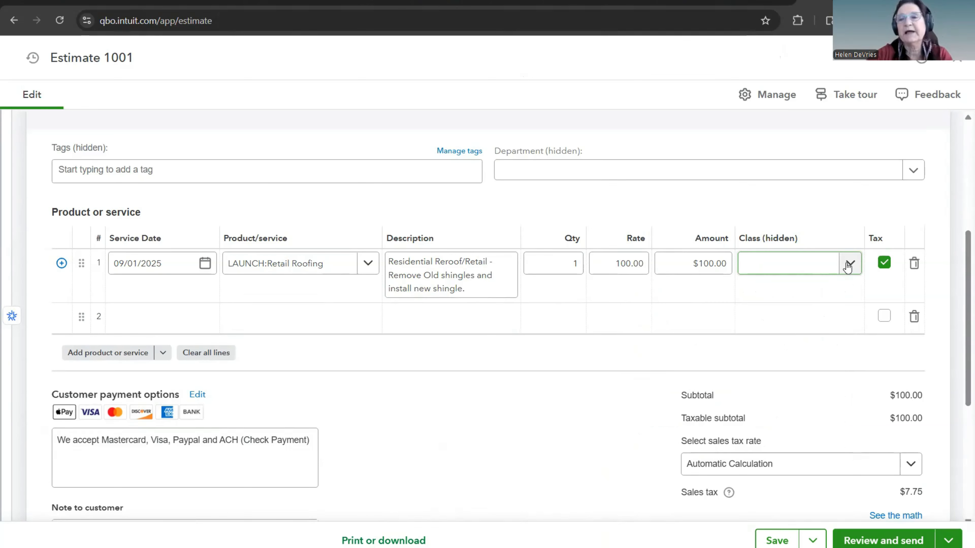
click(755, 275)
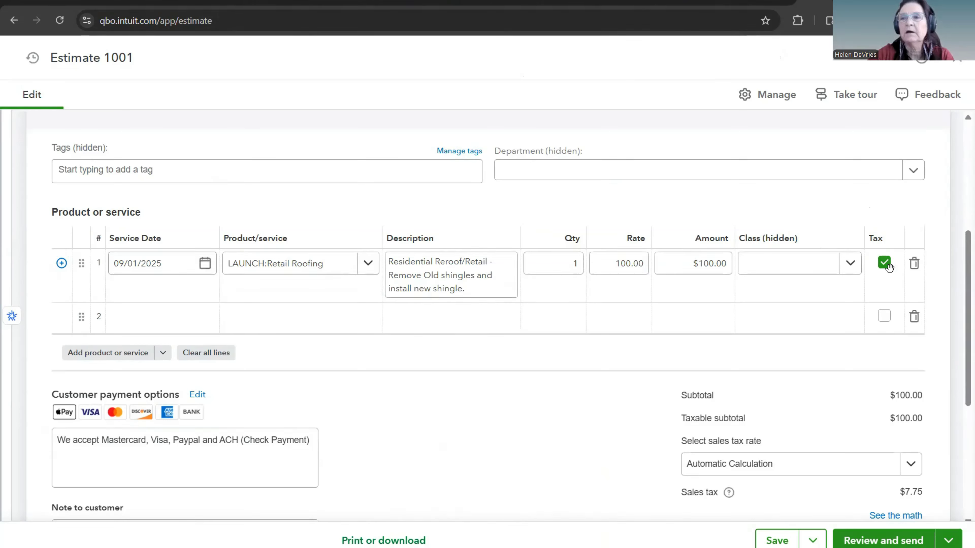
Step: Turn off sales tax for the Retail Roofing line on the estimate
click(780, 261)
click(877, 196)
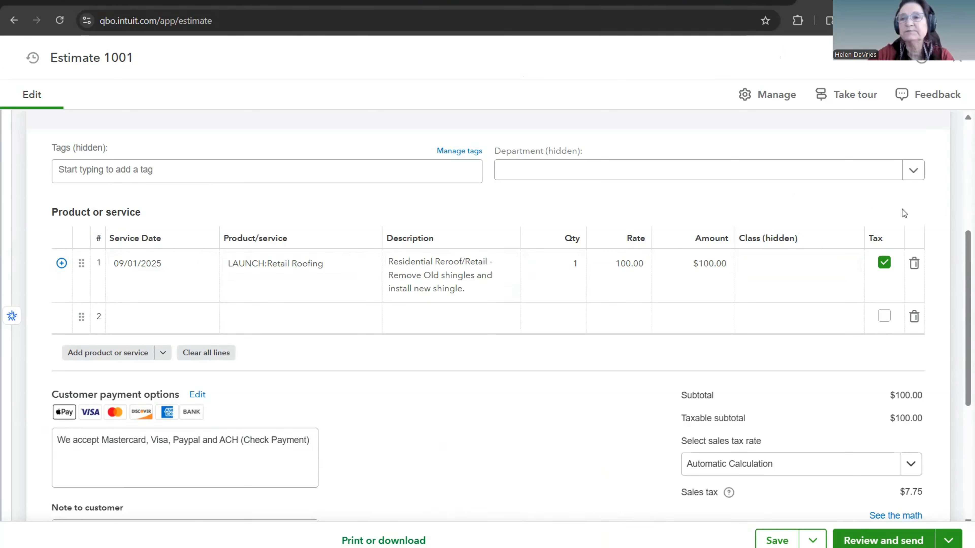
click(884, 264)
Step: Review the estimate's totals, line amount and customer payment options
scroll(510, 407, down, 3)
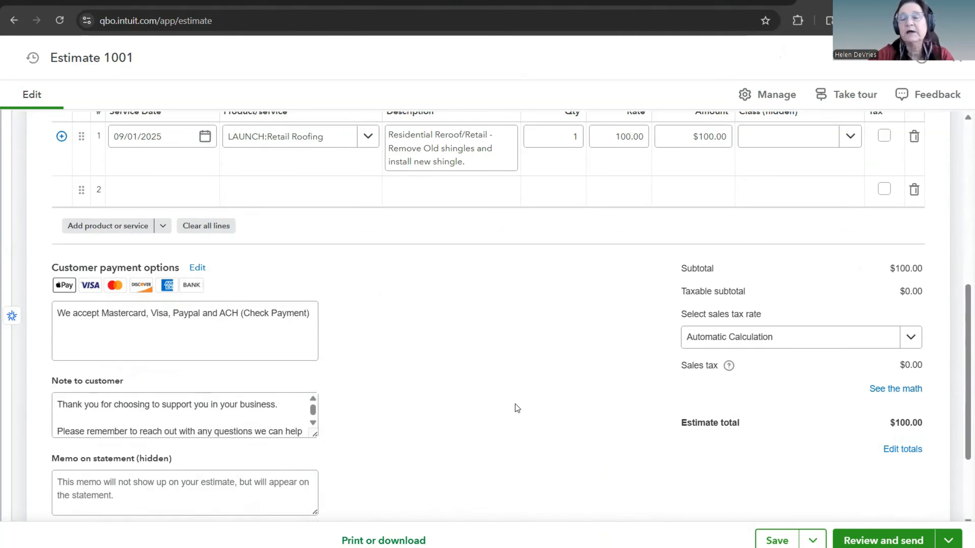
scroll(514, 404, up, 2)
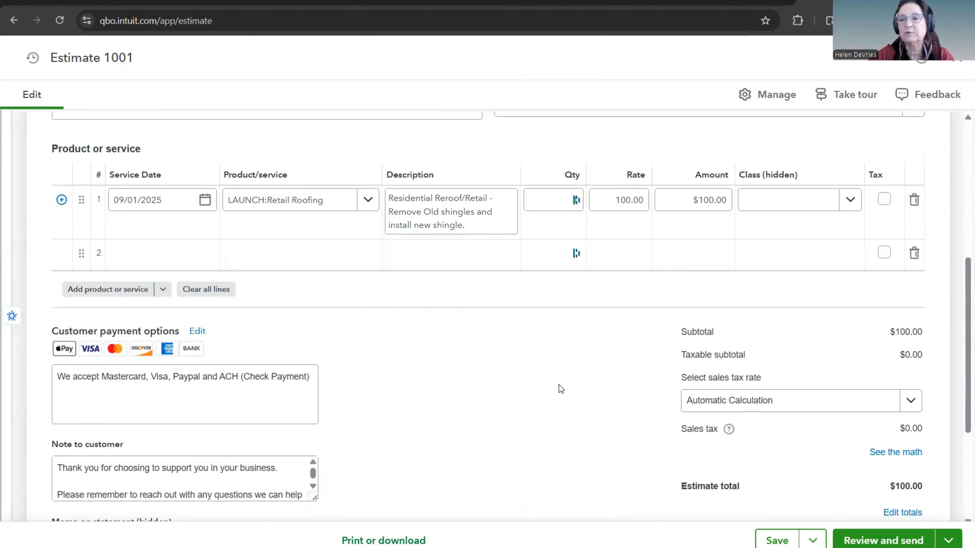
scroll(559, 385, down, 2)
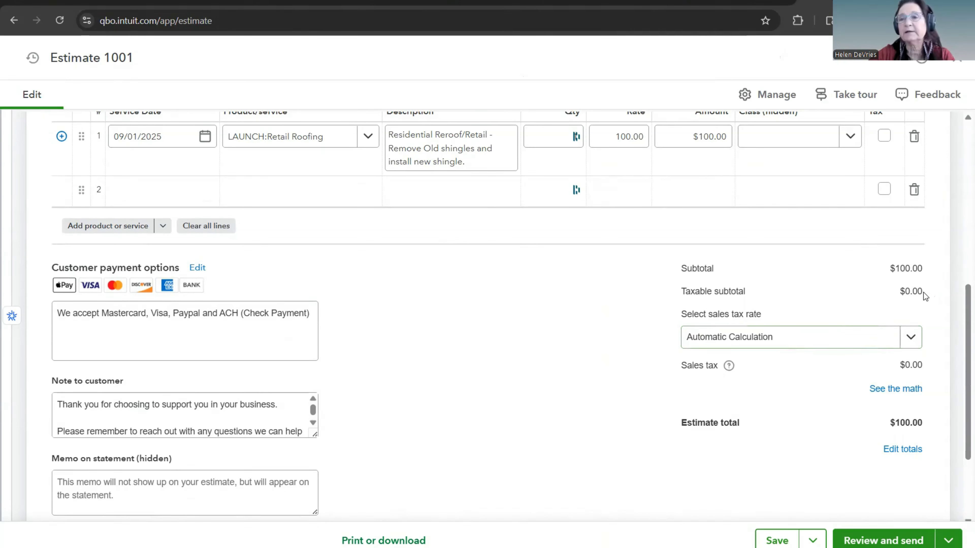
scroll(564, 407, down, 3)
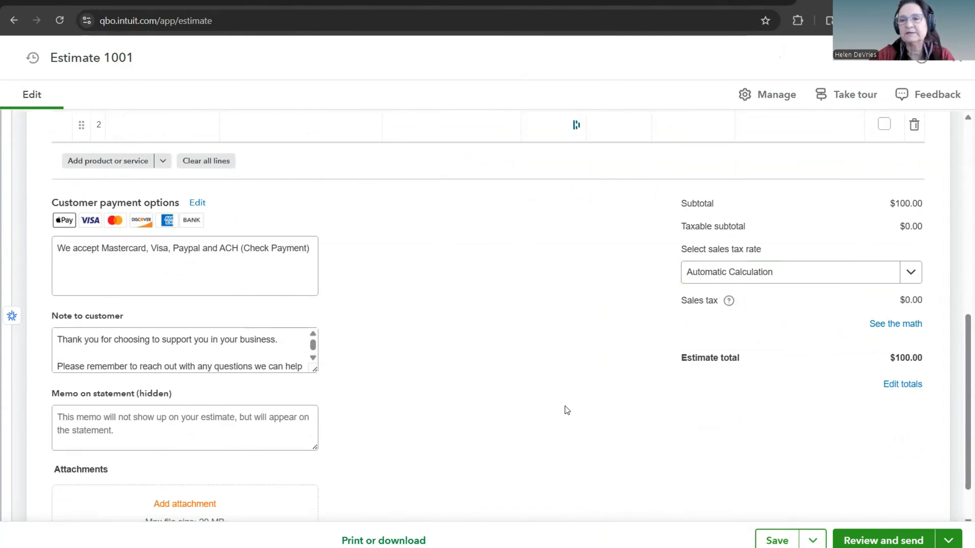
scroll(565, 406, up, 3)
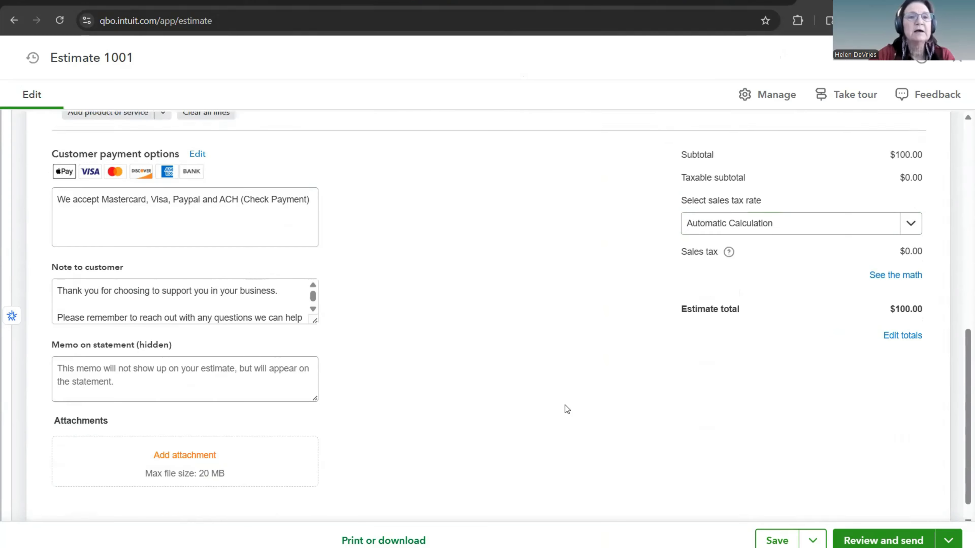
scroll(565, 407, down, 3)
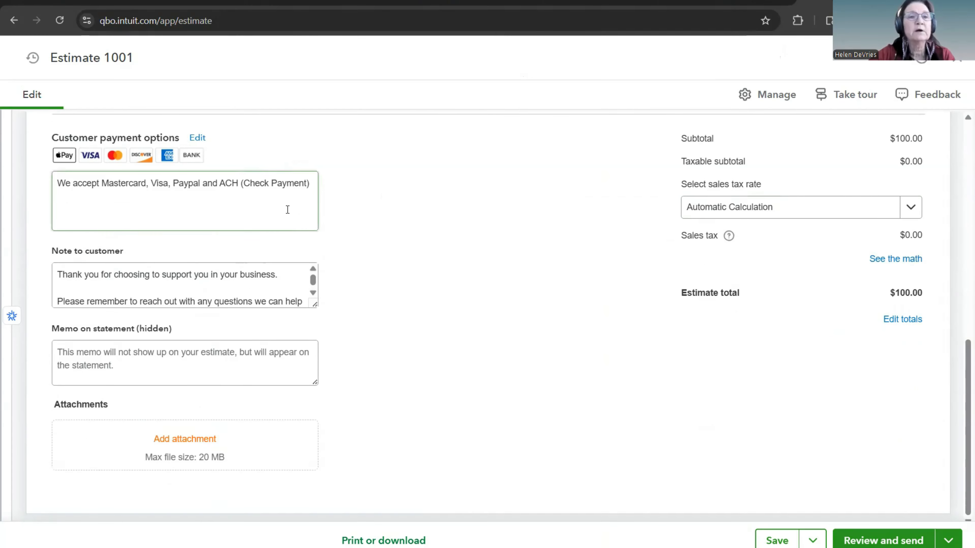
click(138, 186)
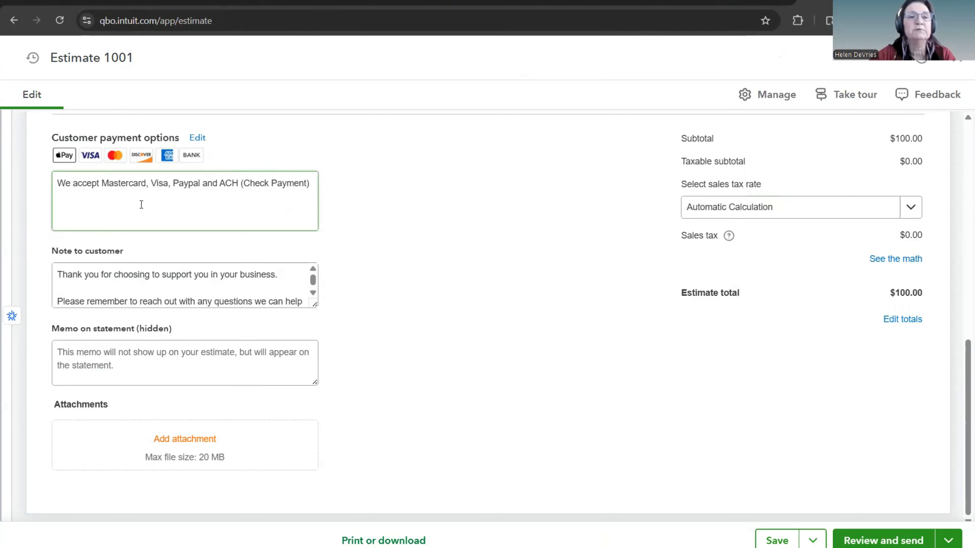
scroll(459, 209, up, 4)
scroll(541, 177, up, 1)
click(724, 196)
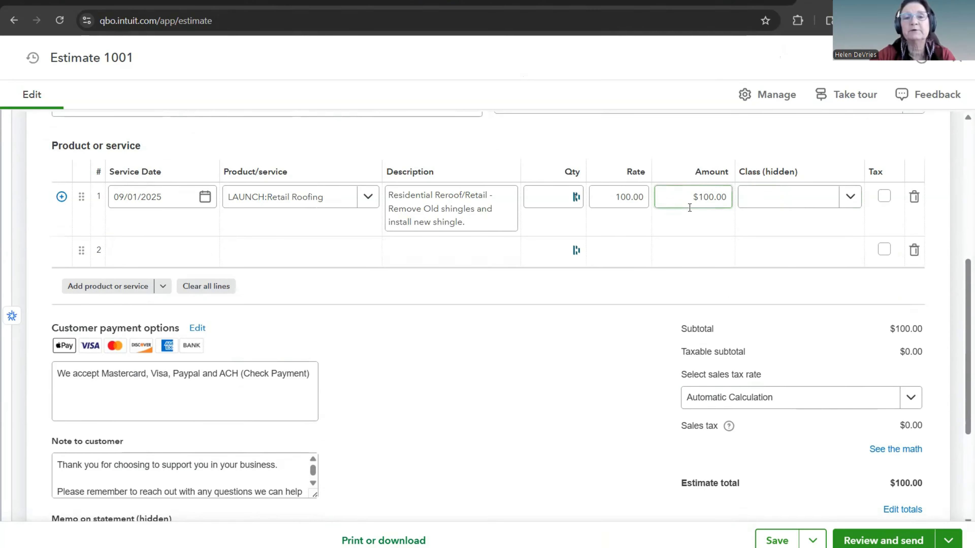
Step: Read the accepted payment methods text and the note to the customer on the estimate
scroll(375, 345, down, 3)
click(213, 272)
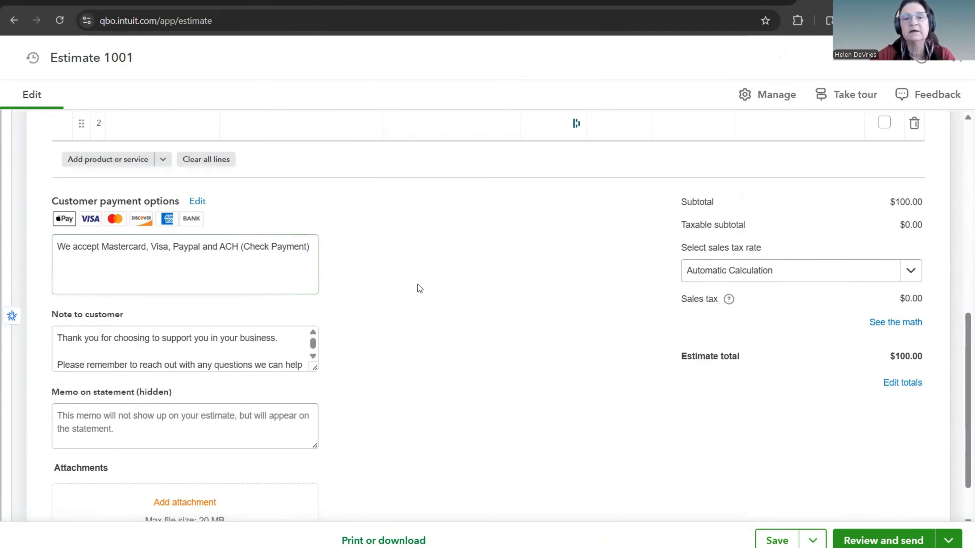
scroll(420, 287, down, 2)
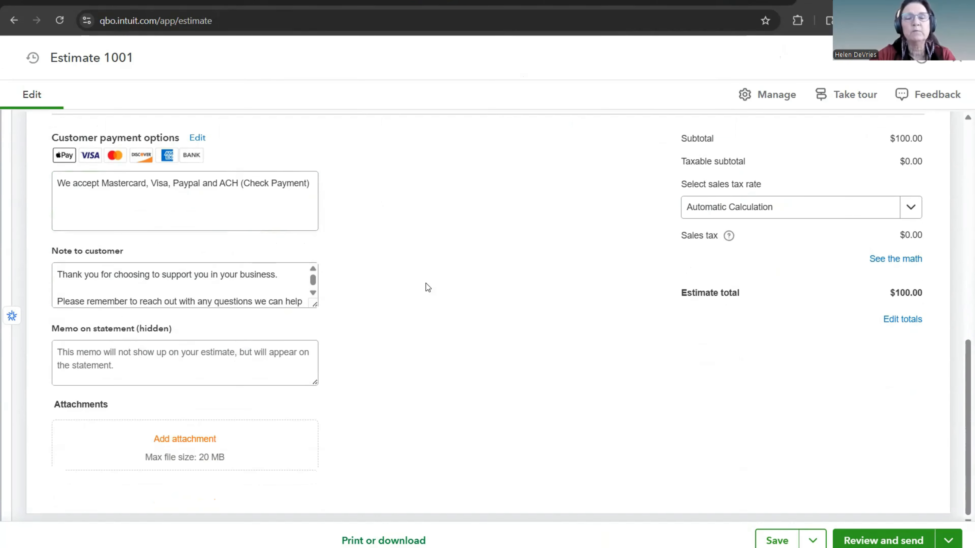
scroll(430, 288, up, 2)
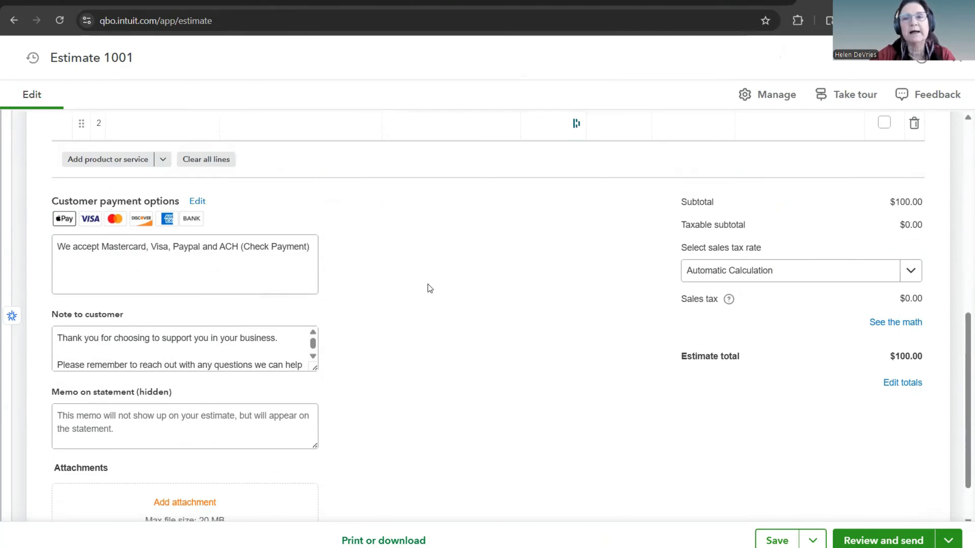
click(240, 247)
click(390, 274)
scroll(395, 316, down, 2)
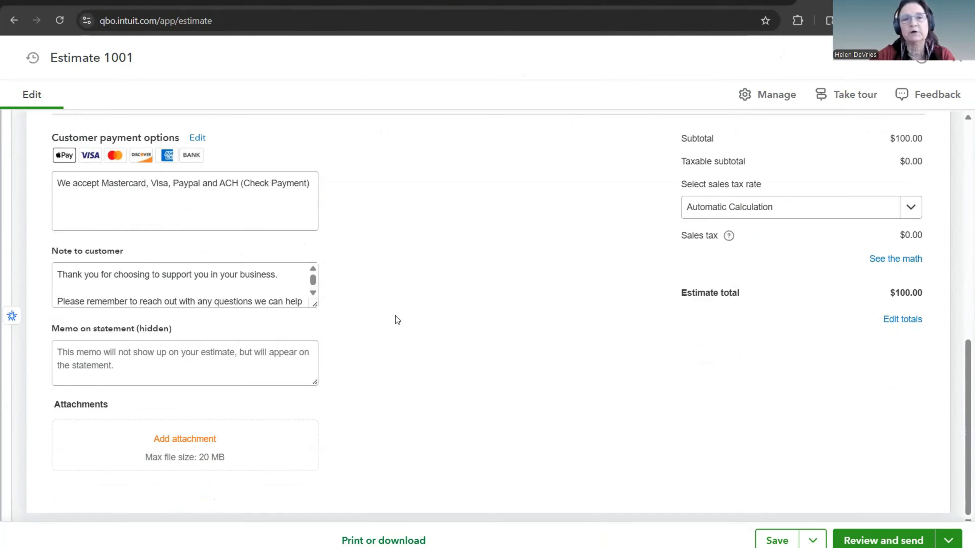
click(89, 287)
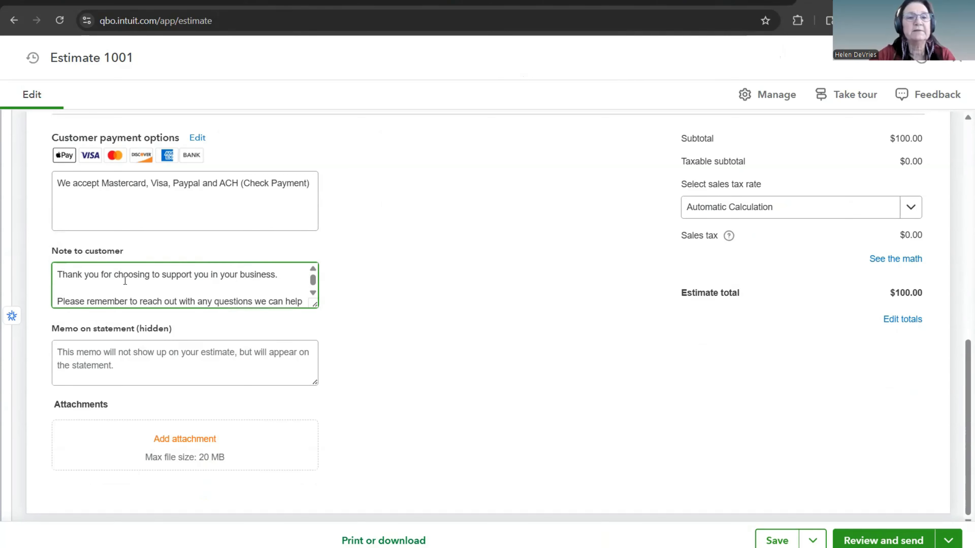
click(313, 293)
click(313, 293)
scroll(237, 283, up, 3)
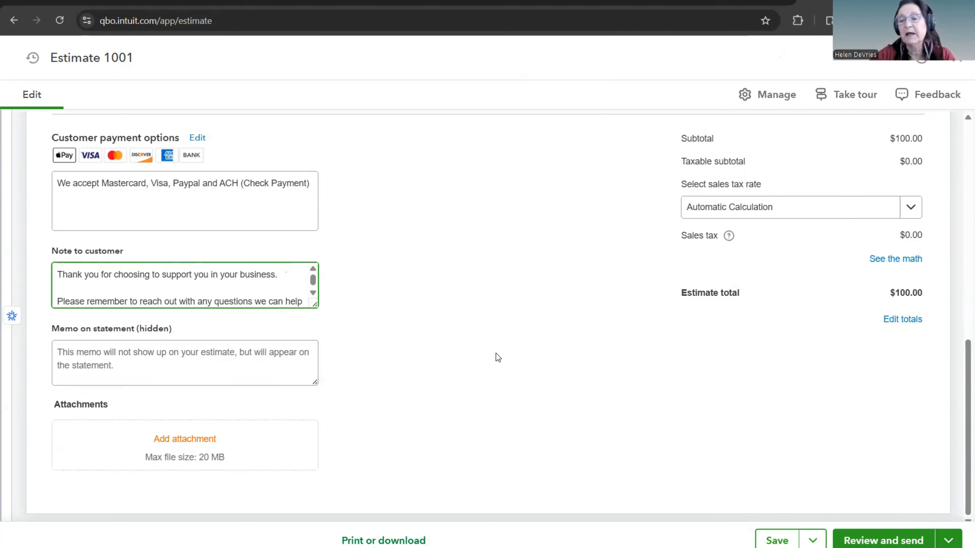
Step: Save the estimate with its class left blank and open its email for review before sending
click(896, 541)
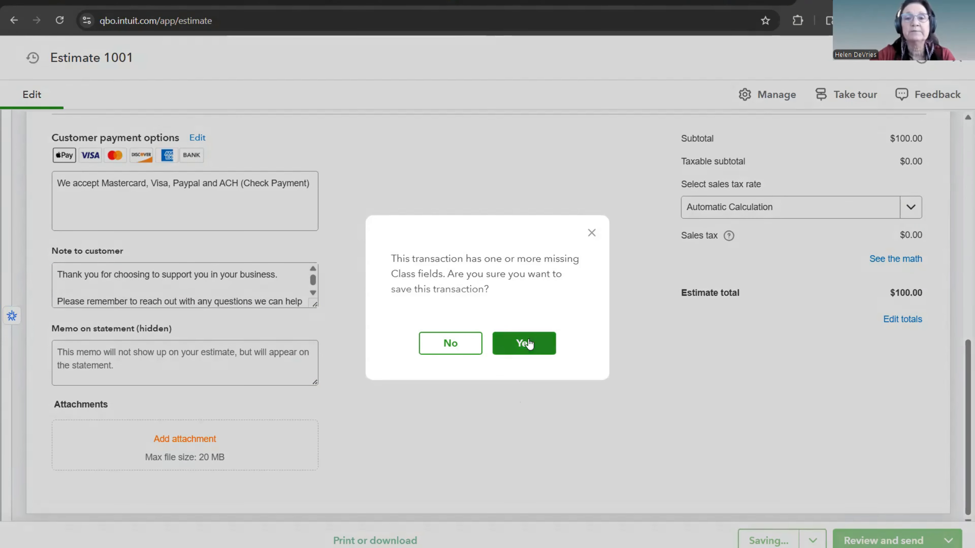
click(526, 342)
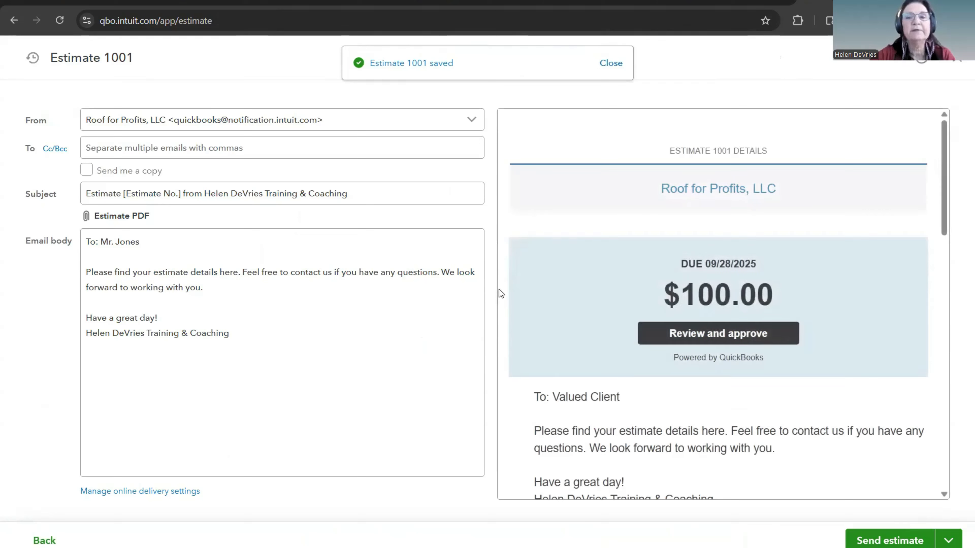
Step: Examine the estimate email's recipient field, message body and preview, including line details, totals and closing note
click(89, 146)
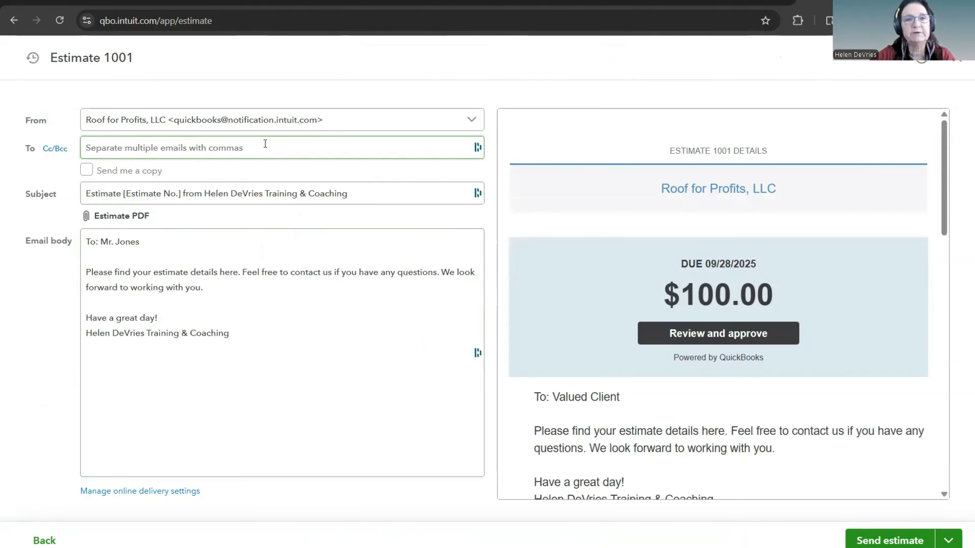
click(284, 333)
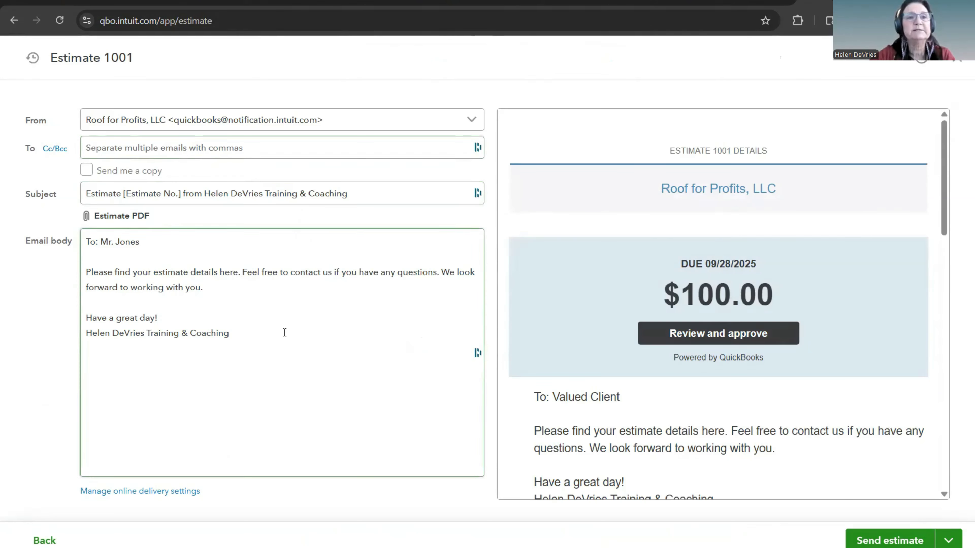
click(706, 233)
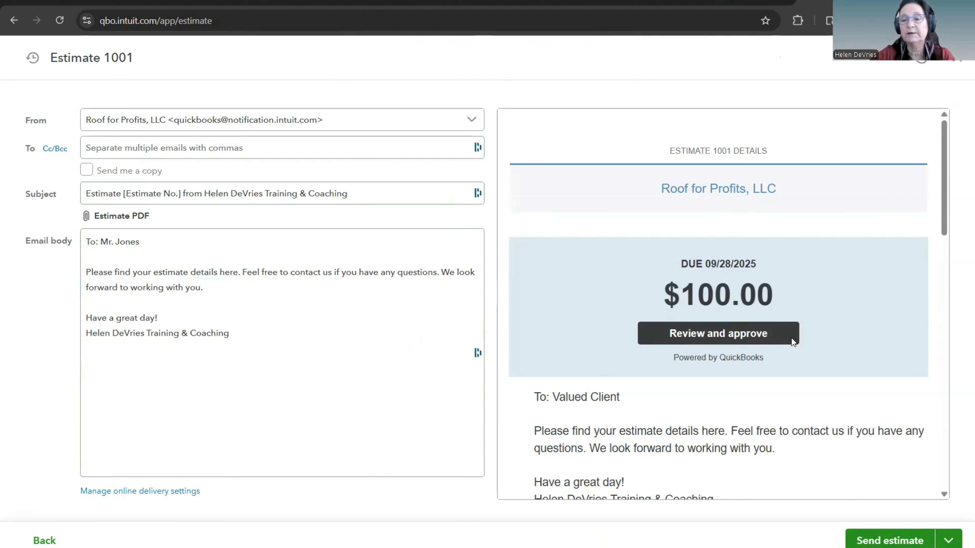
scroll(792, 339, down, 3)
scroll(791, 339, down, 2)
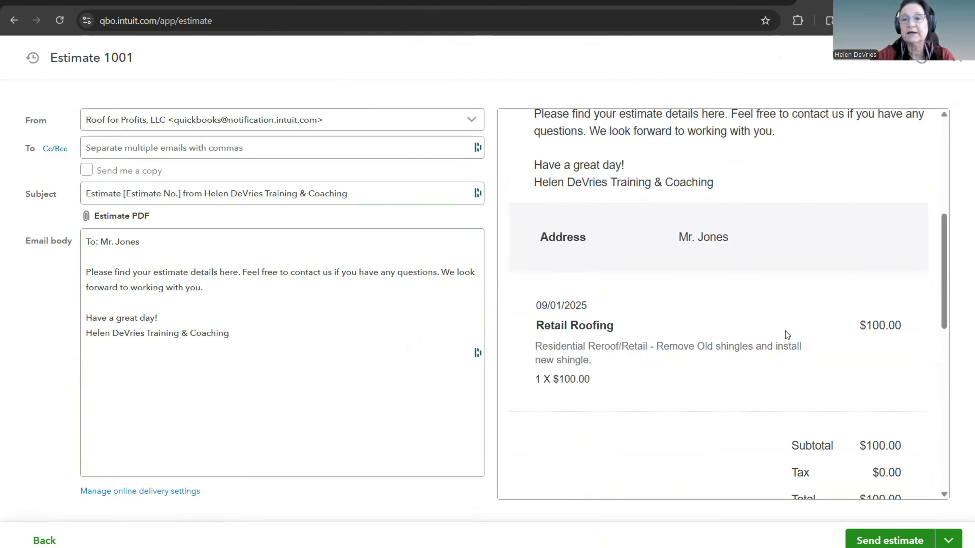
scroll(701, 342, down, 5)
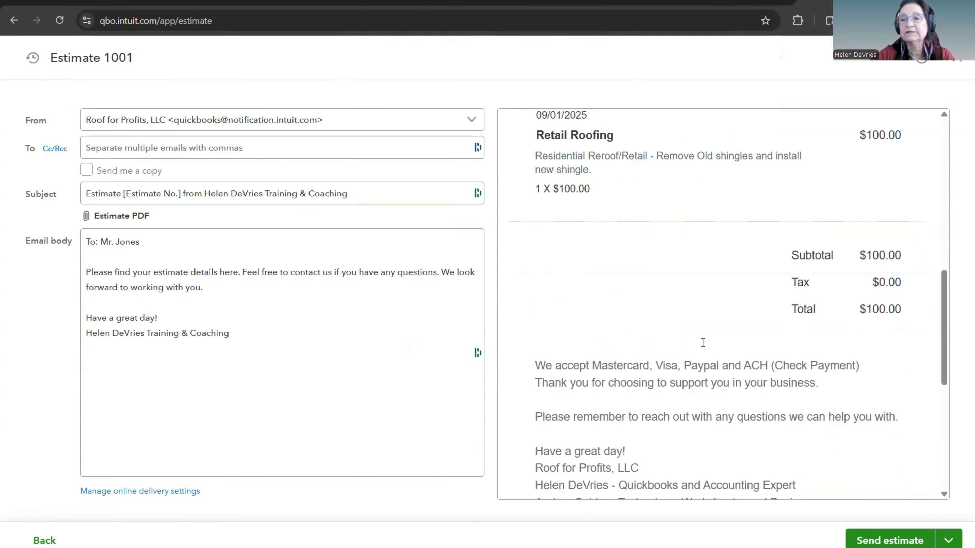
scroll(701, 342, down, 7)
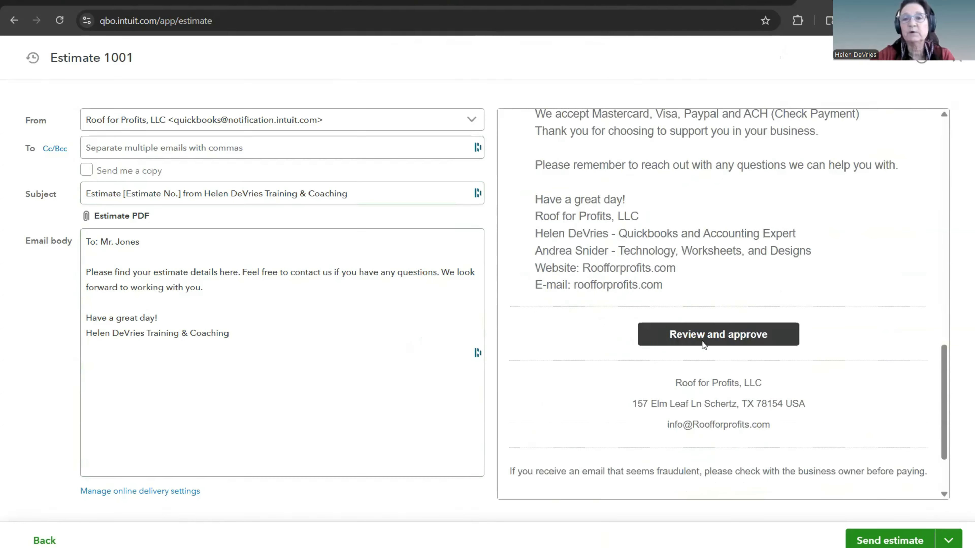
scroll(703, 341, up, 6)
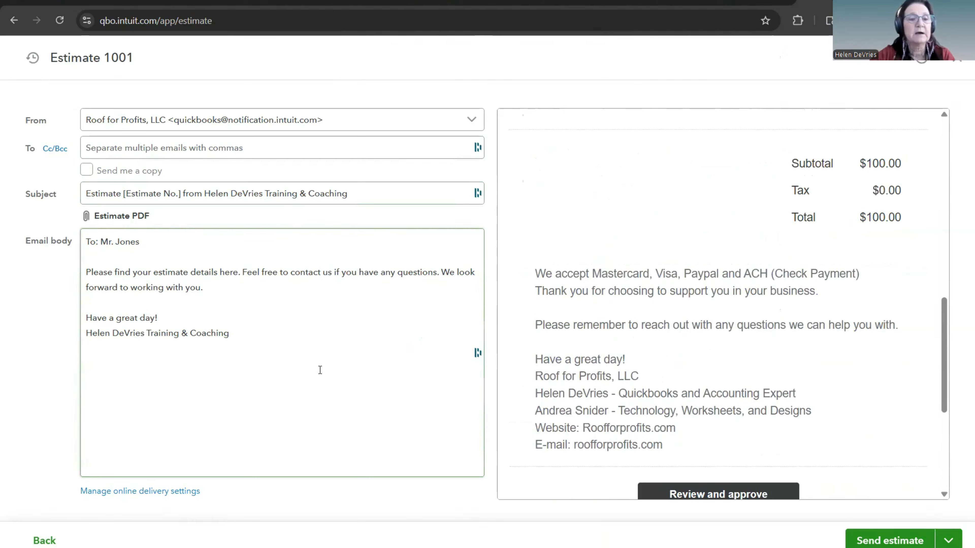
Step: Return to the estimate without sending it and save it, accepting the missing class
click(51, 541)
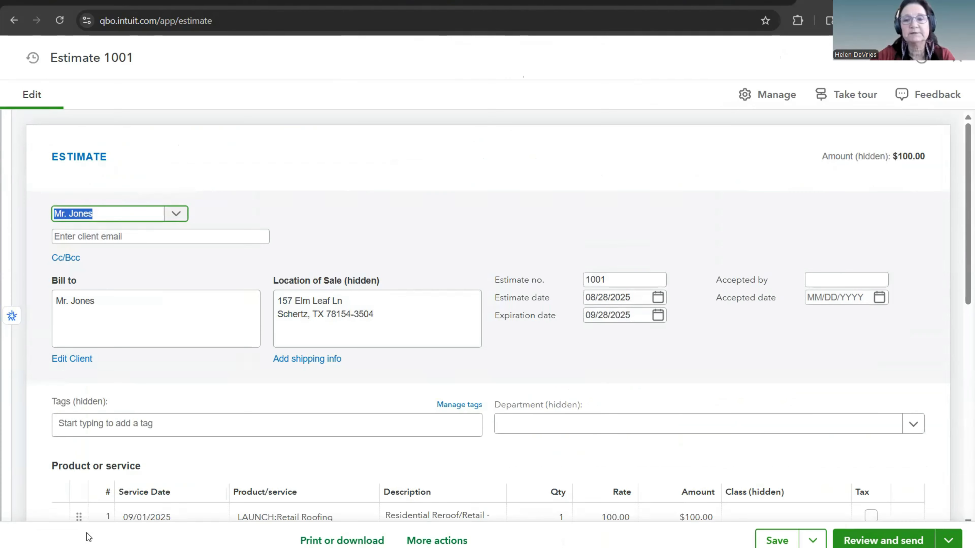
scroll(609, 397, down, 5)
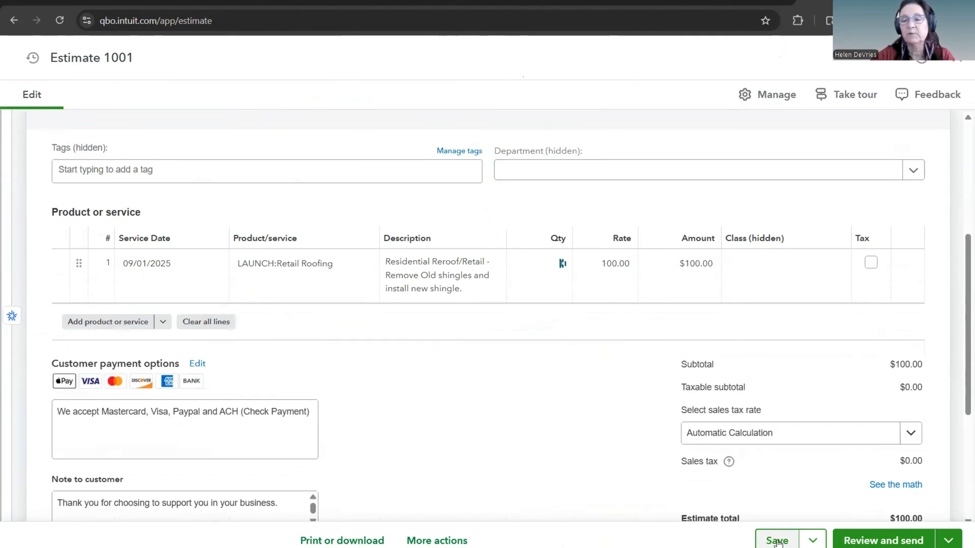
key(ctrl+s)
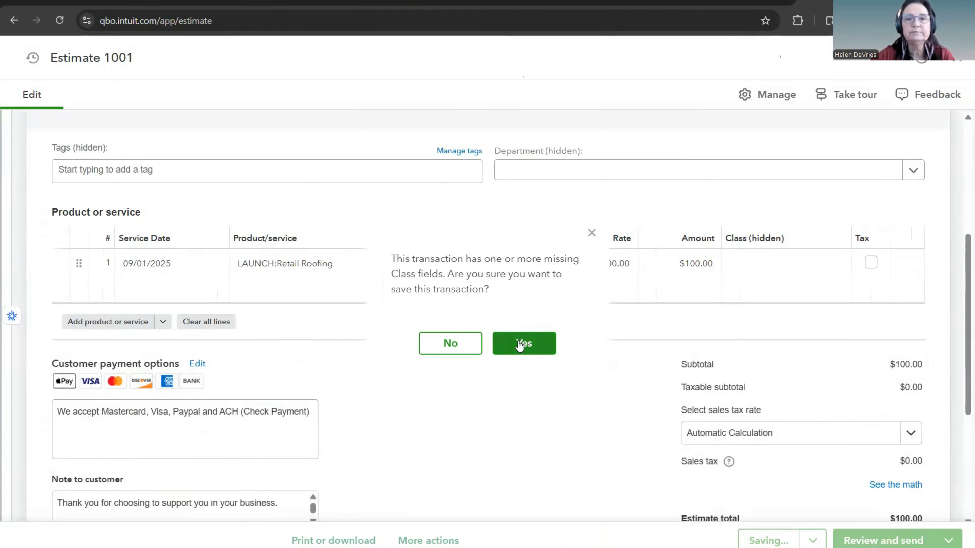
click(523, 343)
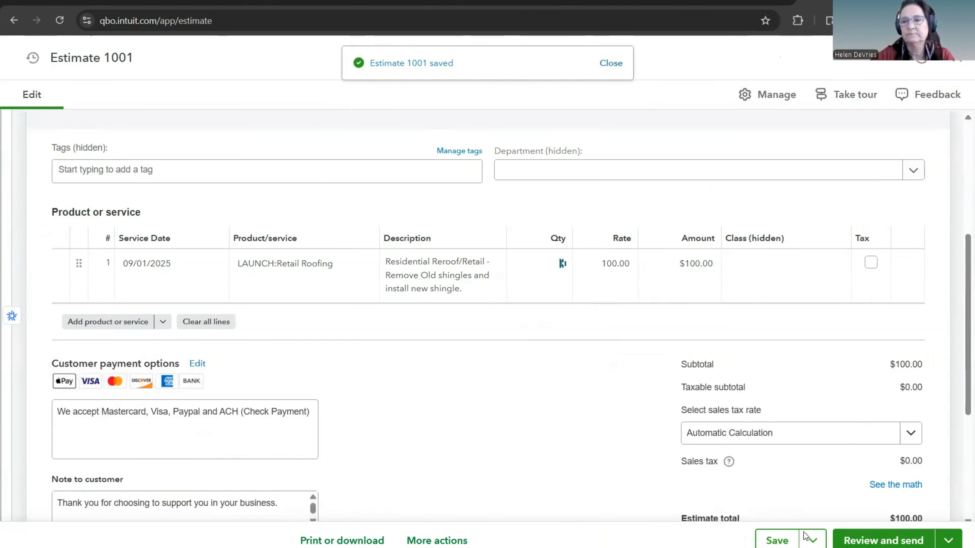
Step: Save and close the estimate, accepting the missing class
click(811, 540)
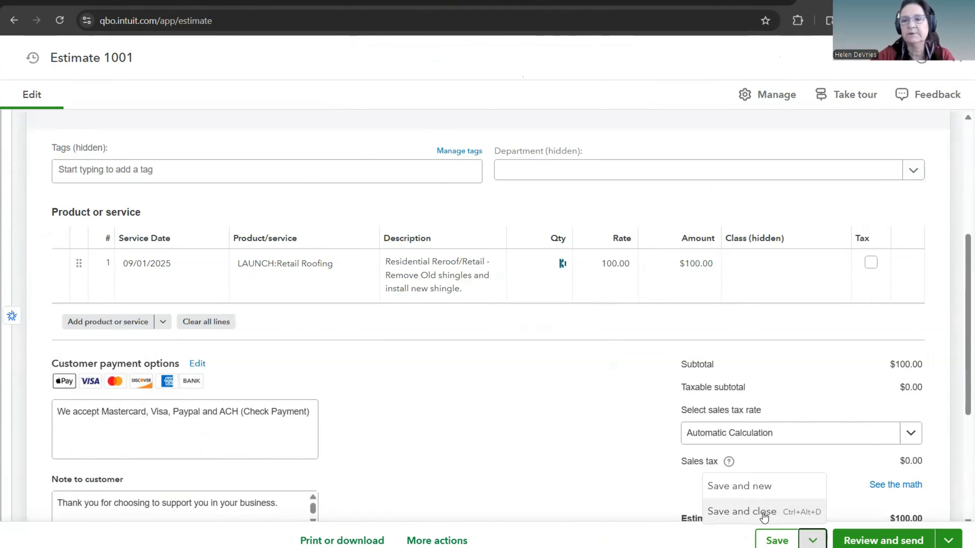
click(814, 541)
click(813, 541)
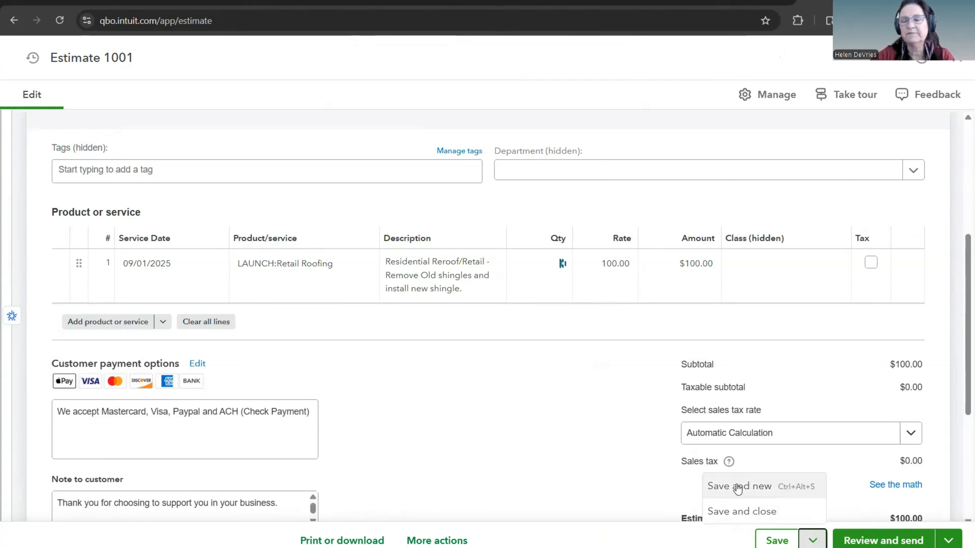
click(742, 513)
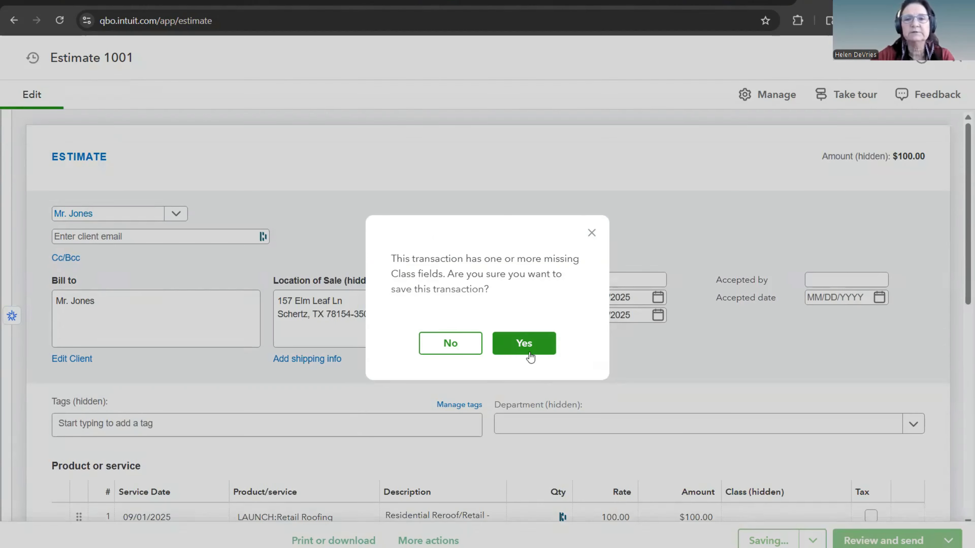
click(529, 355)
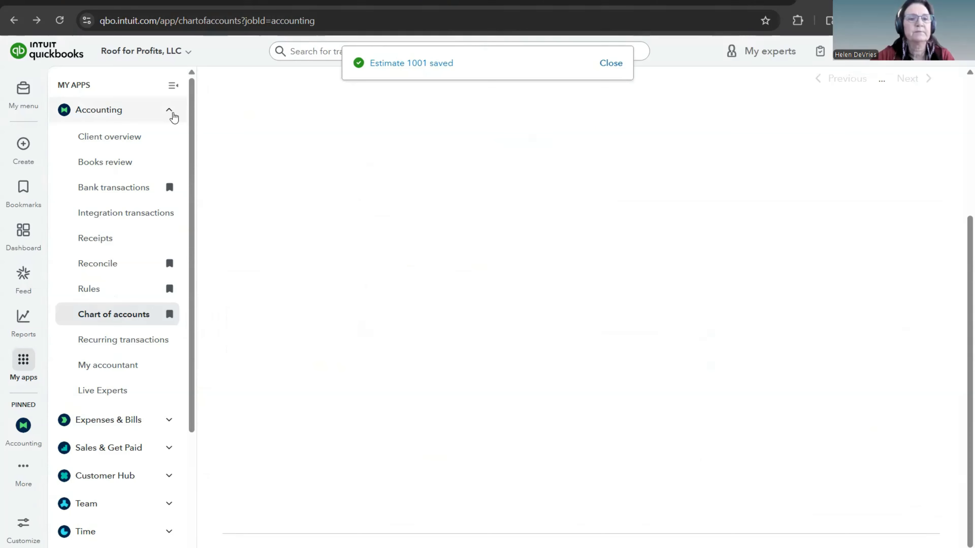
Step: Start a new estimate and use its recent transactions to reopen the previously saved 08/28/2025 estimate
click(172, 114)
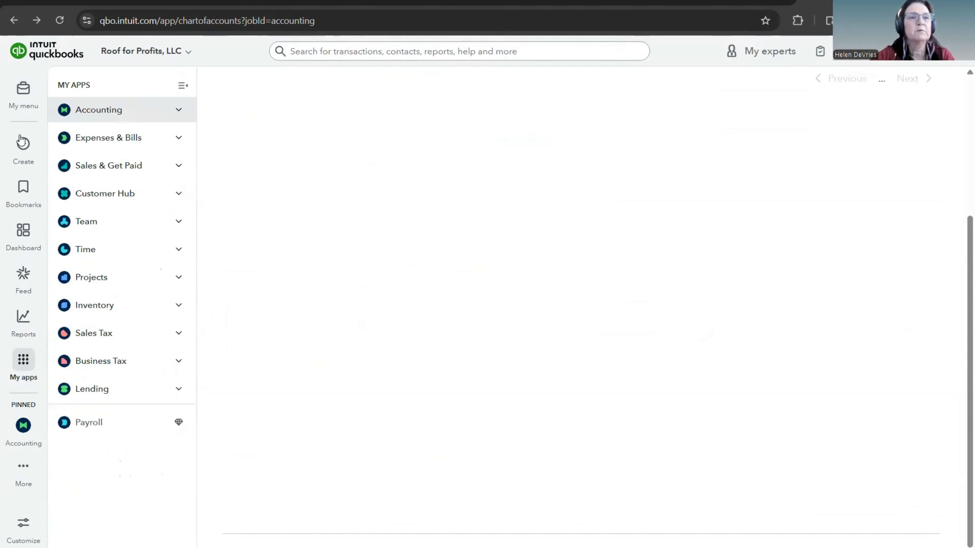
click(22, 145)
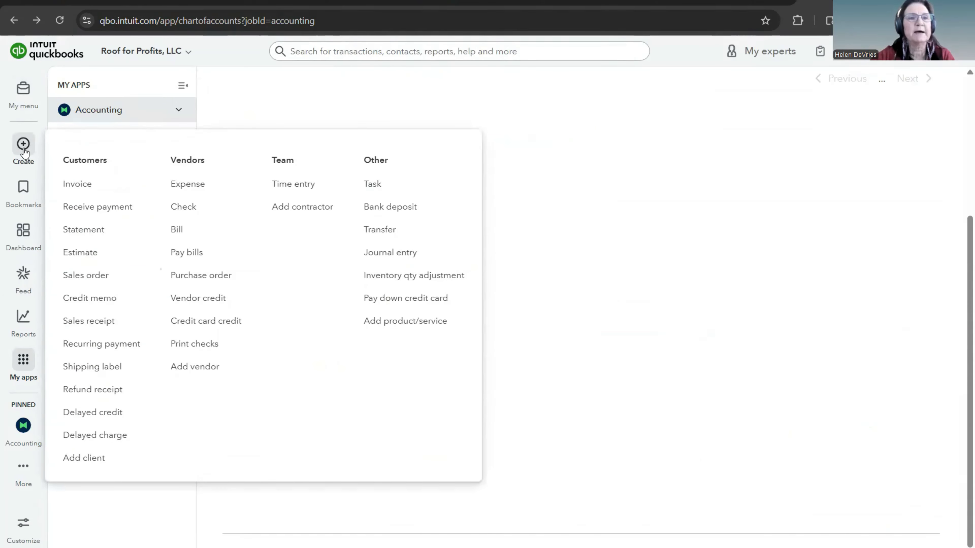
mouse_move(21, 146)
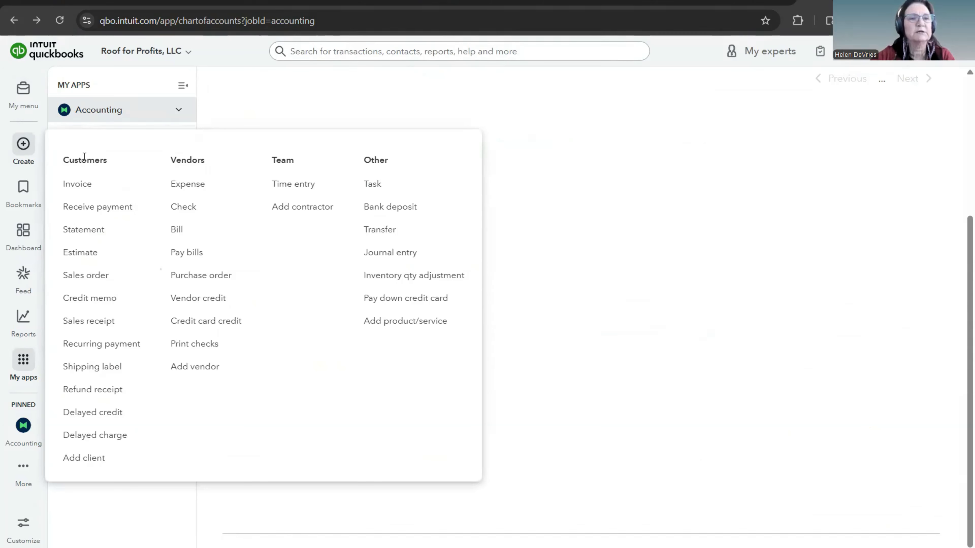
click(82, 253)
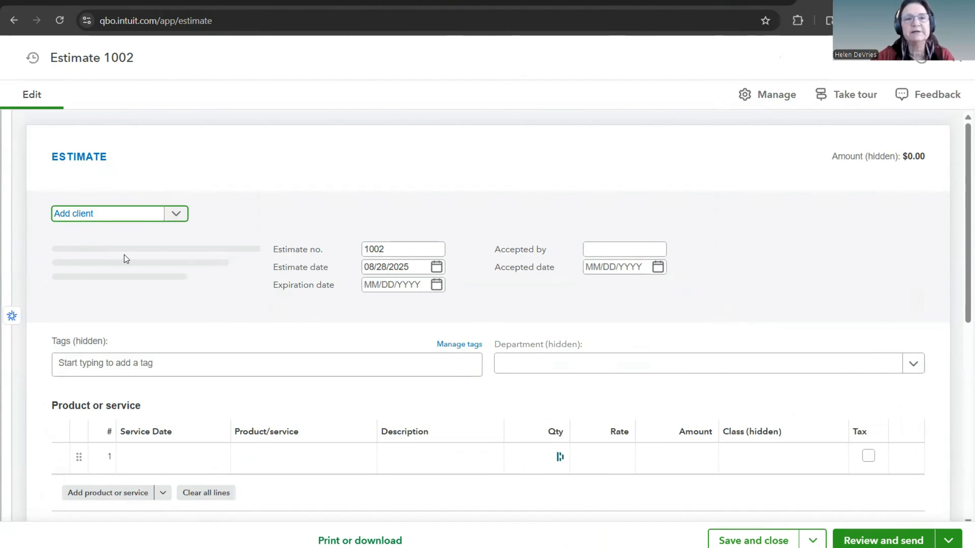
click(33, 61)
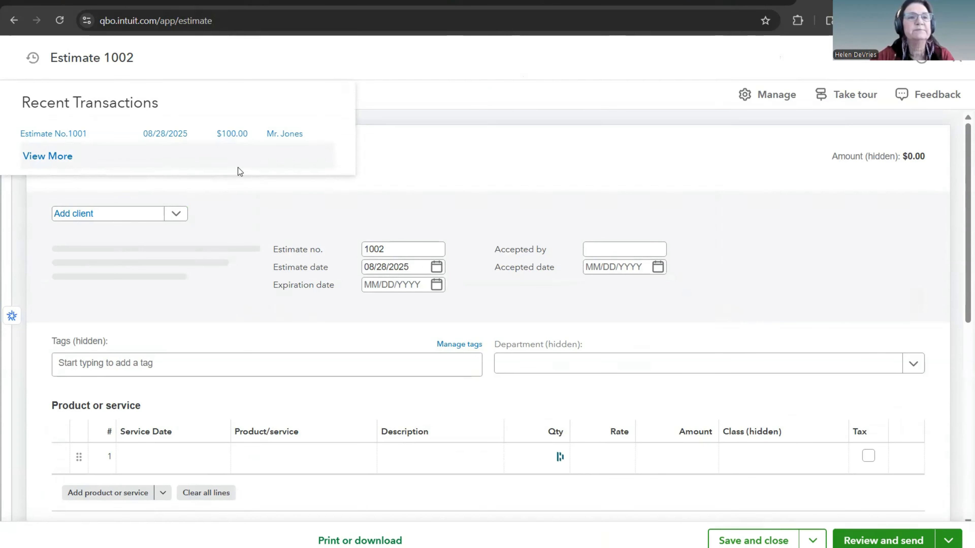
click(162, 135)
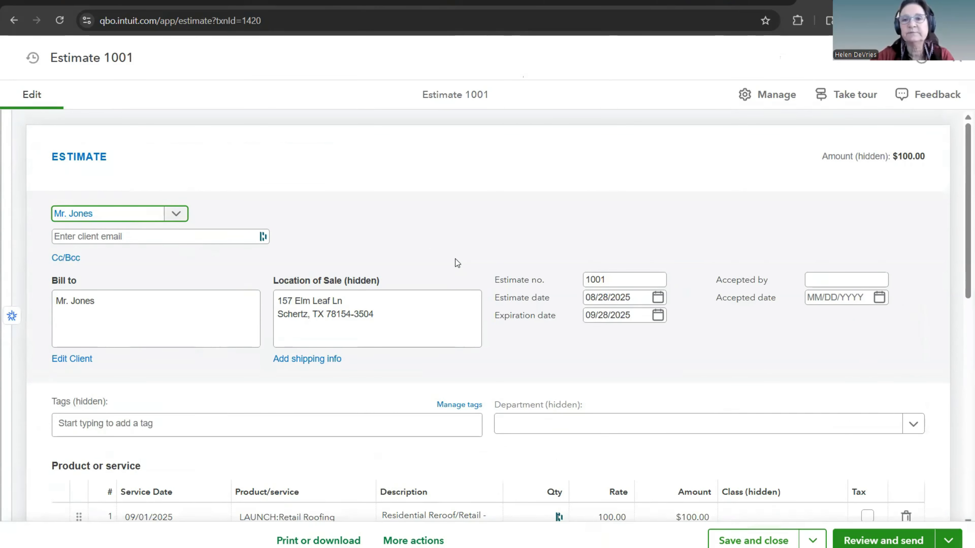
Step: Record the estimate's acceptance by entering the client's full name as the accepting person and 08/28/2025 as the accepted date
scroll(456, 259, down, 2)
click(826, 215)
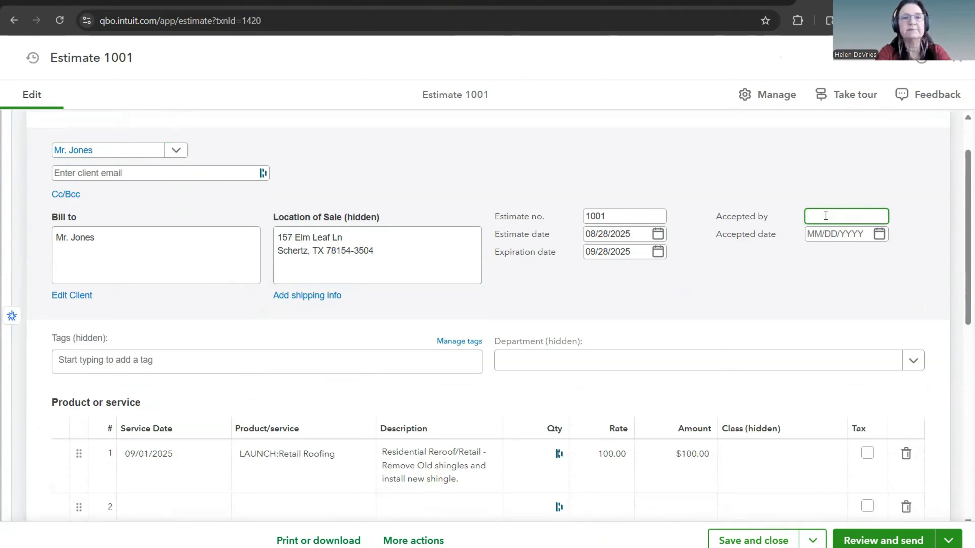
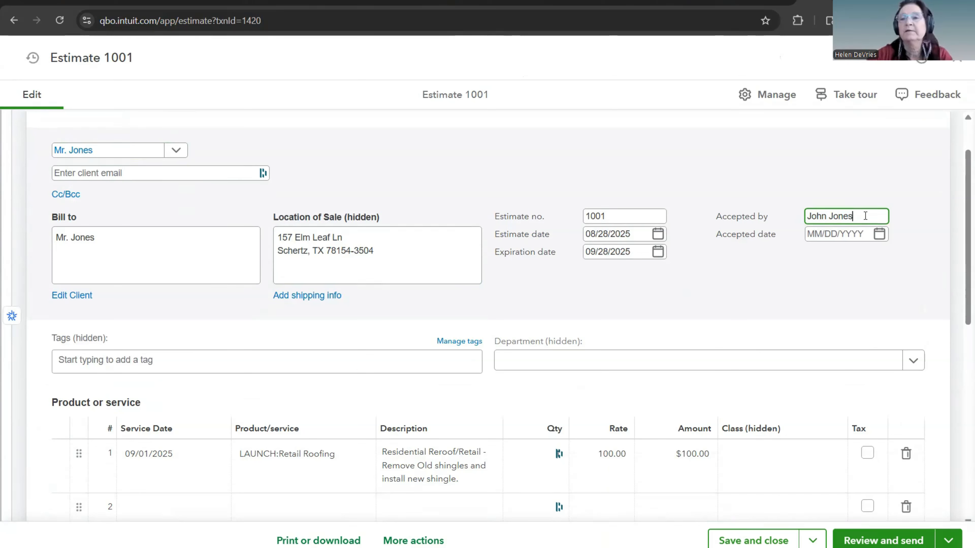
click(878, 234)
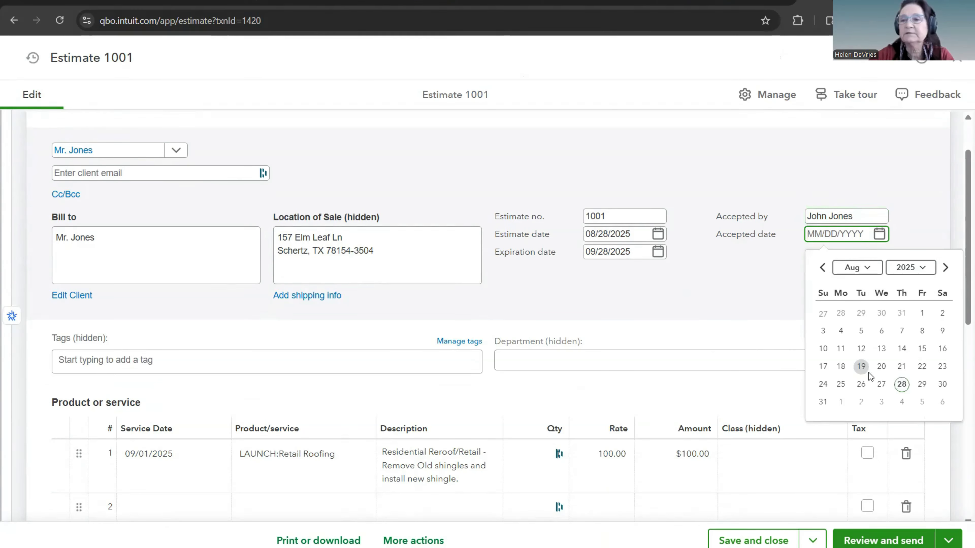
click(902, 385)
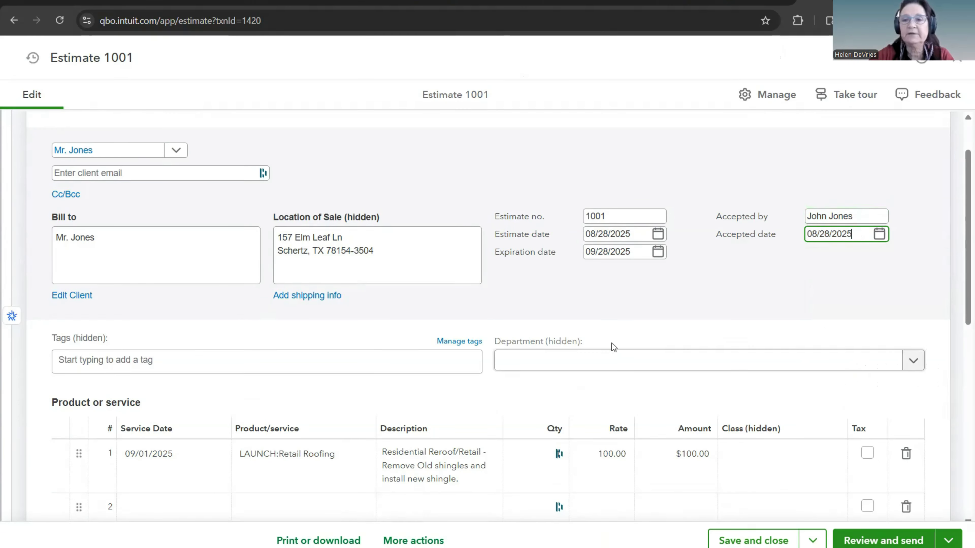
Step: Examine the estimate's line item, payment options, customer note, attachments area and totals
scroll(611, 343, down, 5)
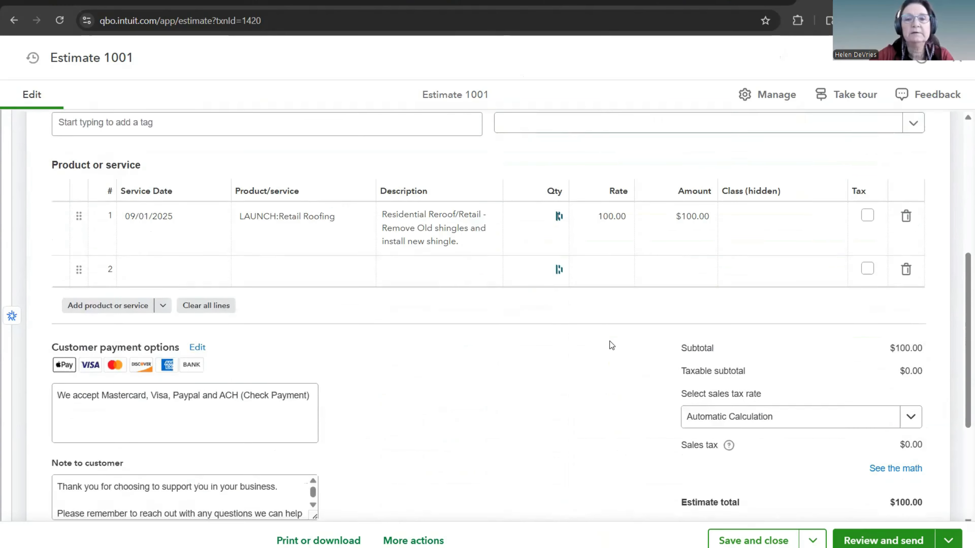
scroll(611, 336, down, 3)
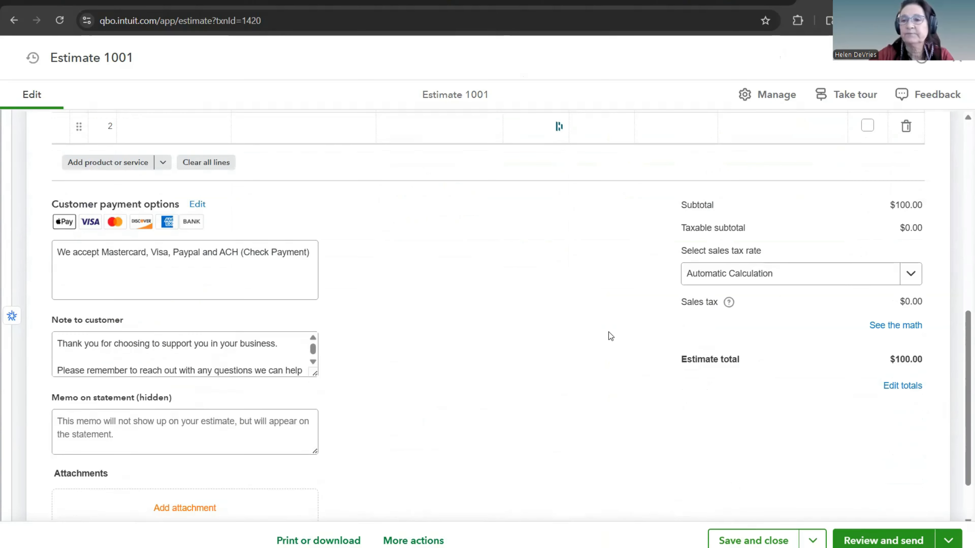
scroll(610, 336, down, 2)
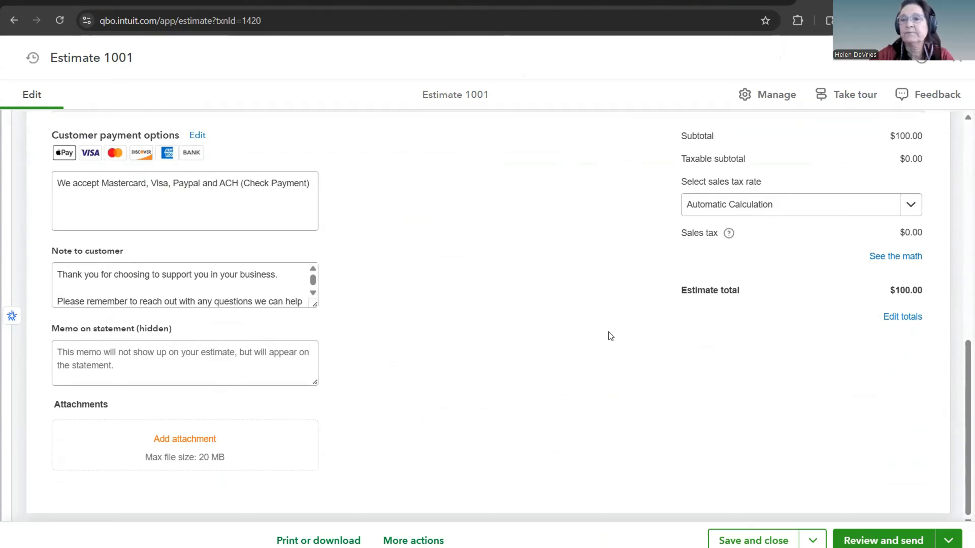
scroll(609, 332, up, 10)
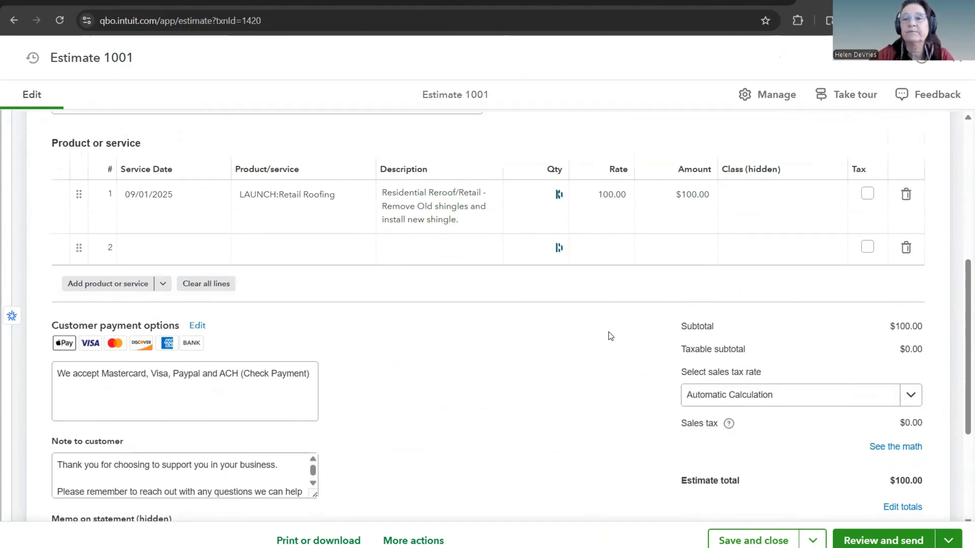
scroll(609, 332, down, 3)
click(609, 332)
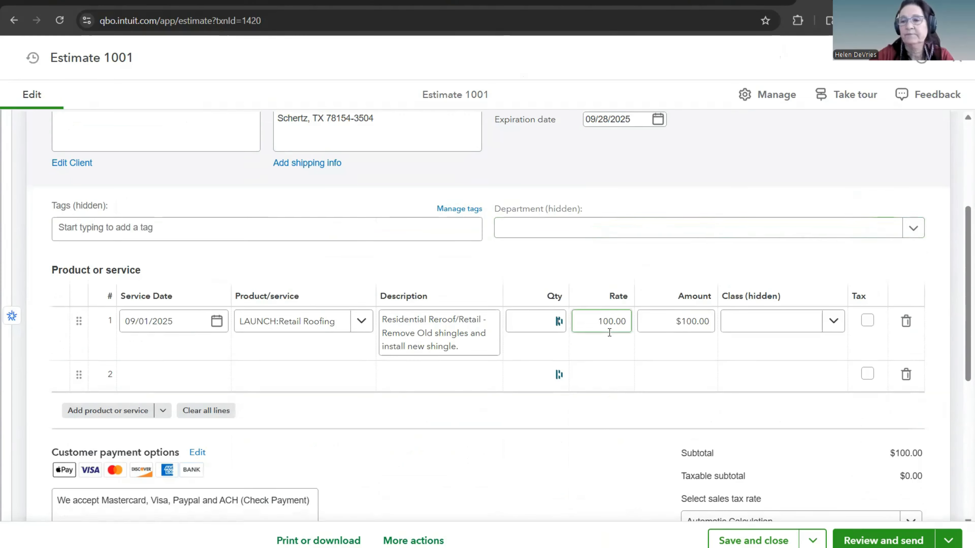
scroll(609, 332, down, 3)
click(609, 332)
scroll(609, 333, down, 2)
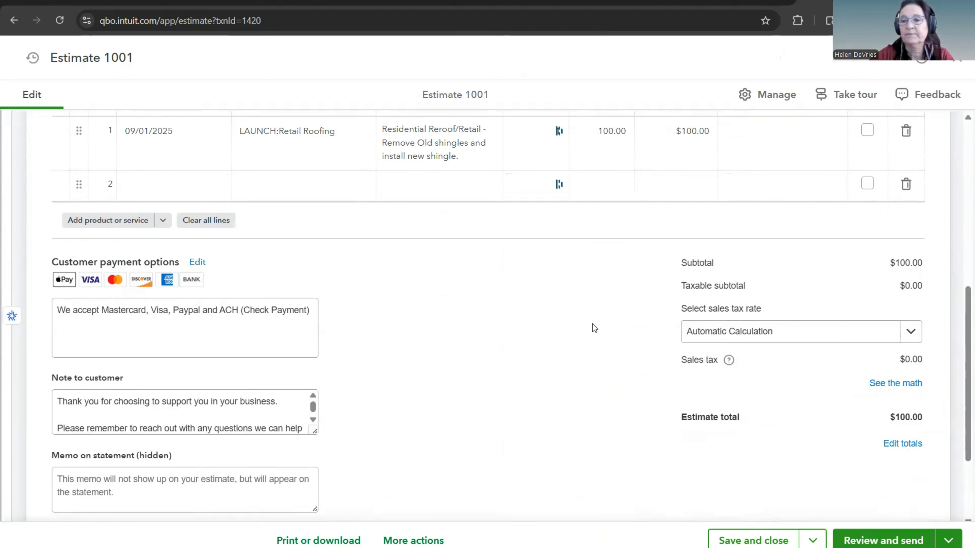
scroll(593, 326, down, 3)
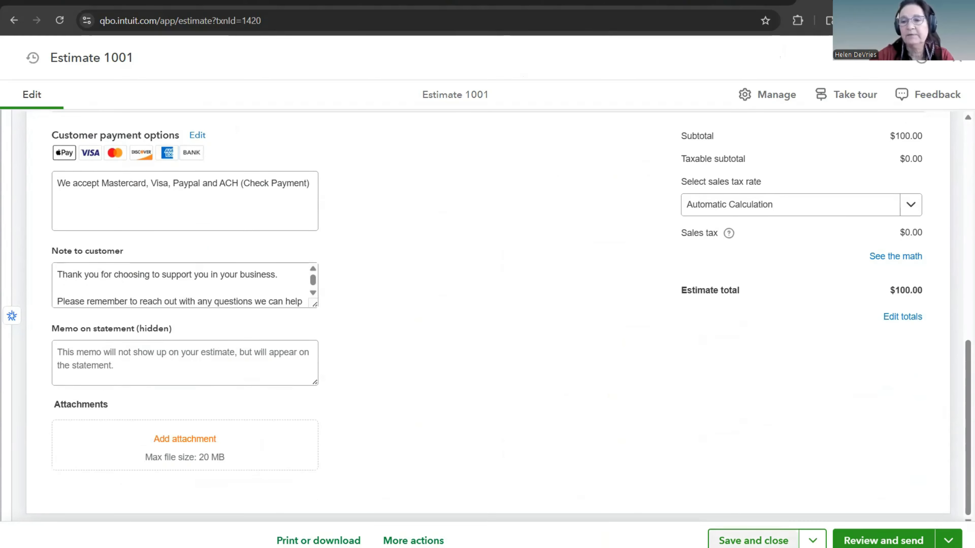
Step: Save and close the estimate with its acceptance details, accepting the missing class
scroll(648, 418, up, 2)
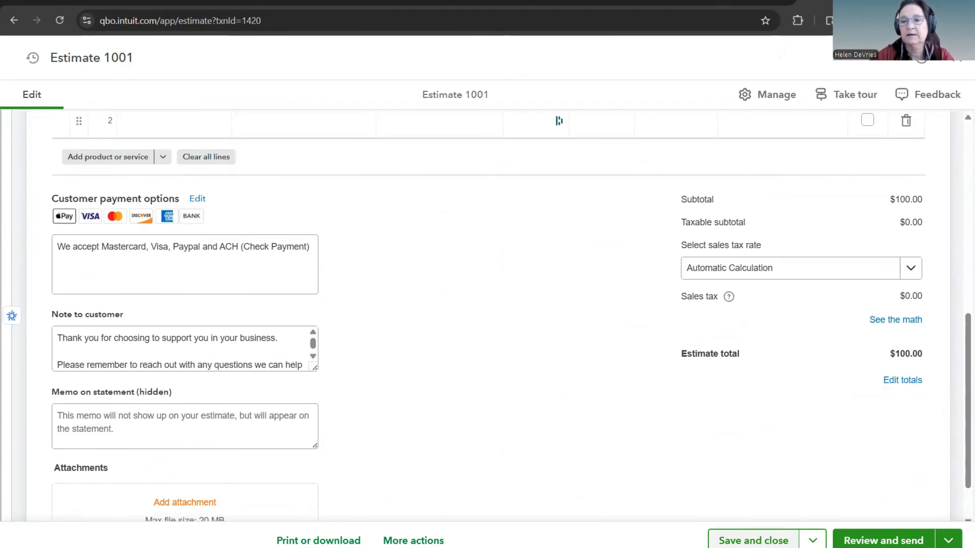
click(753, 541)
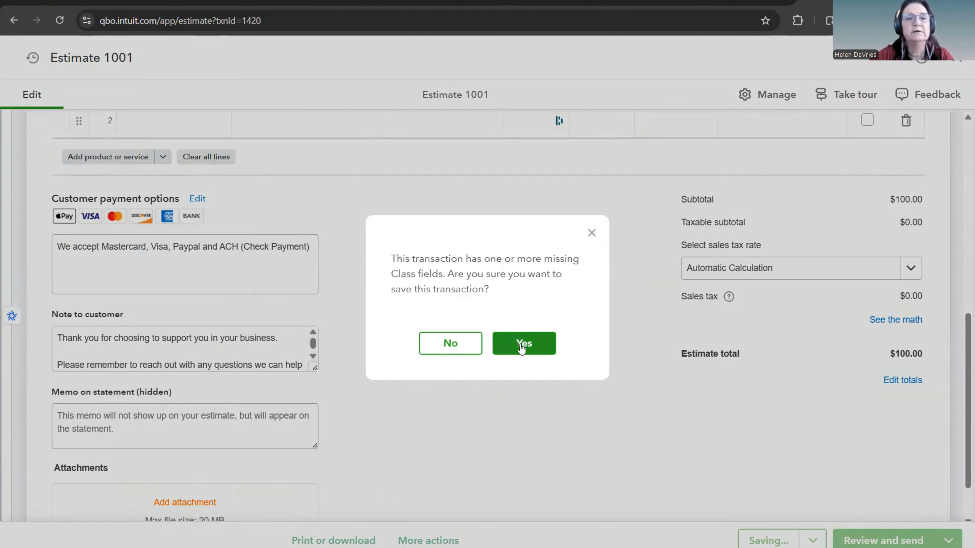
click(521, 347)
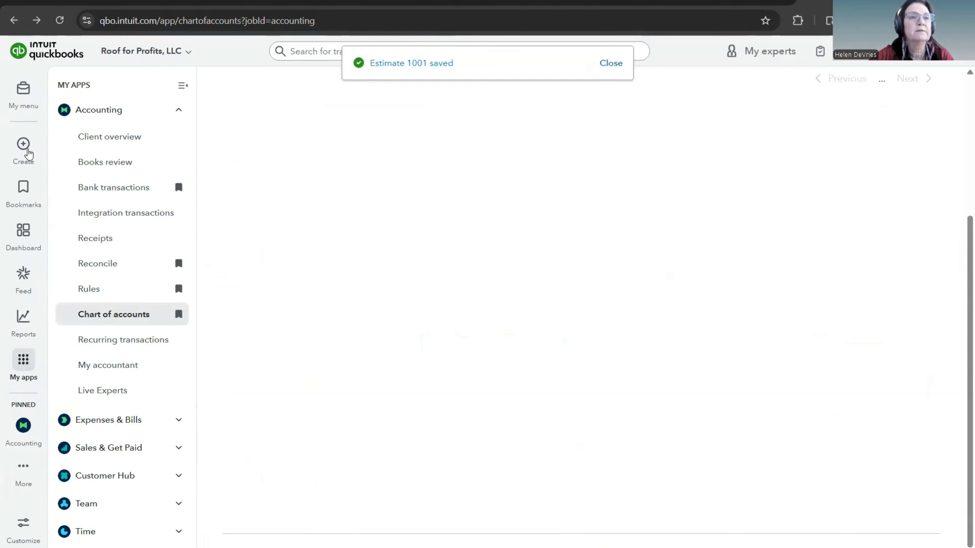
Step: Reopen the accepted client's saved estimate through the recent transactions of a blank estimate form
click(26, 150)
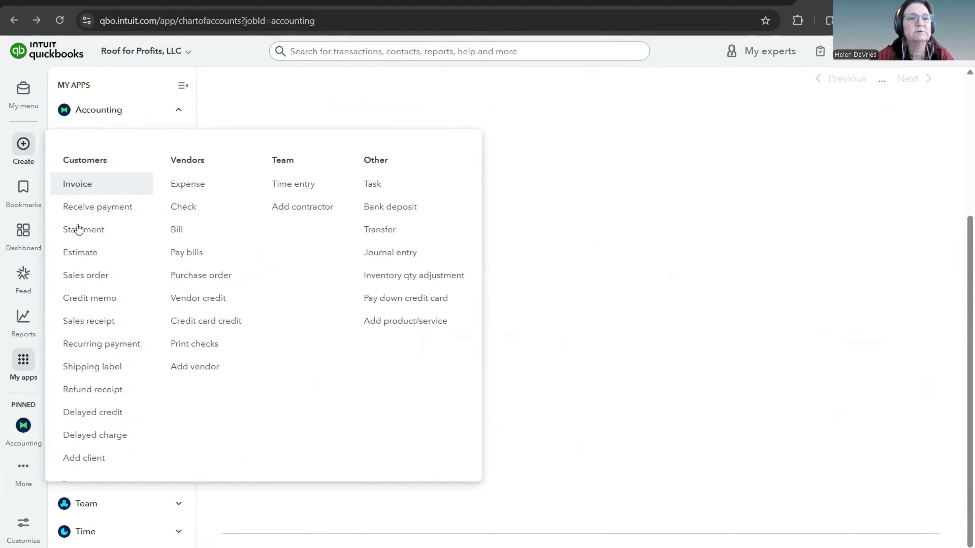
click(82, 257)
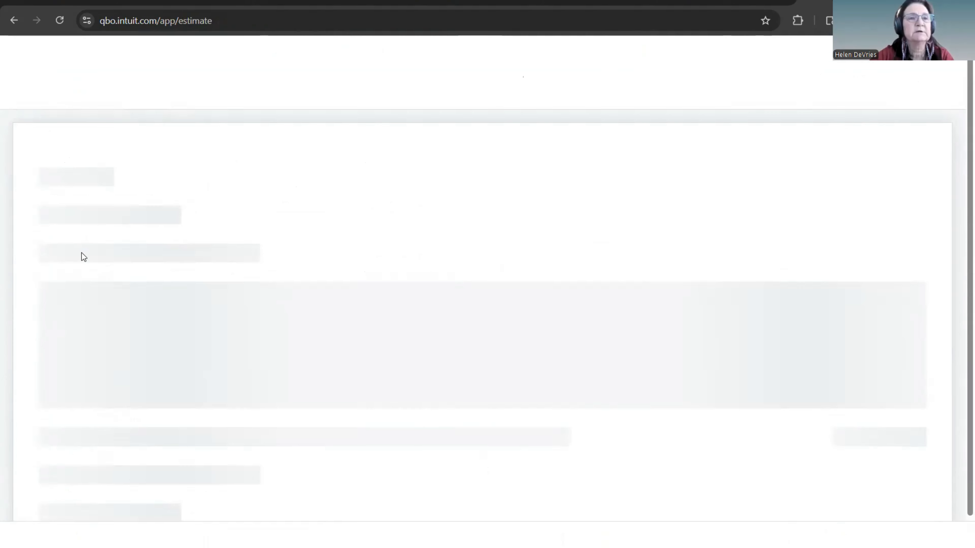
click(31, 96)
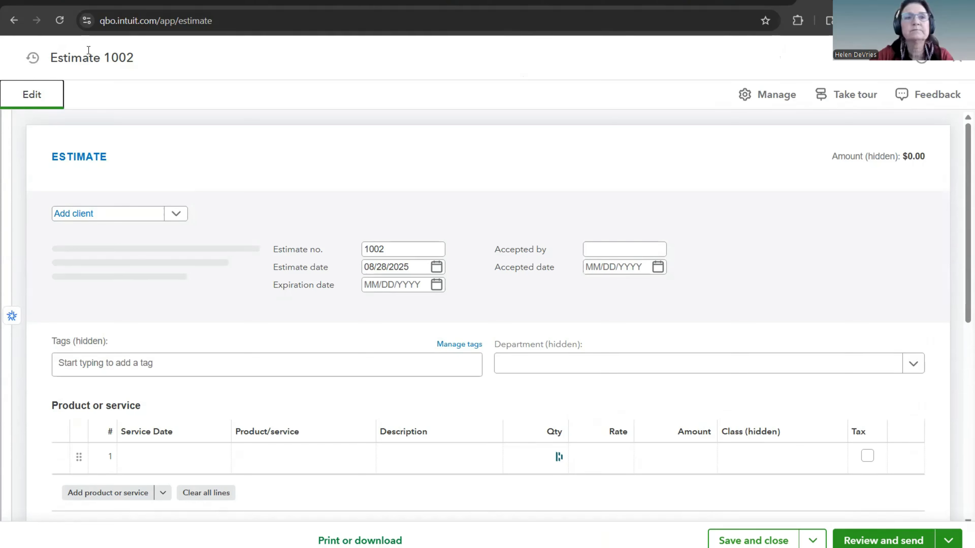
click(39, 59)
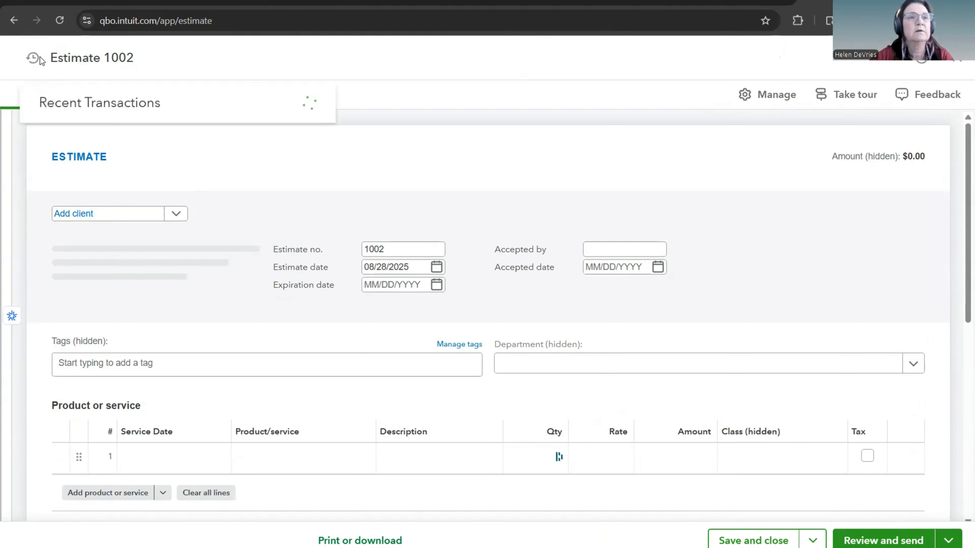
click(162, 135)
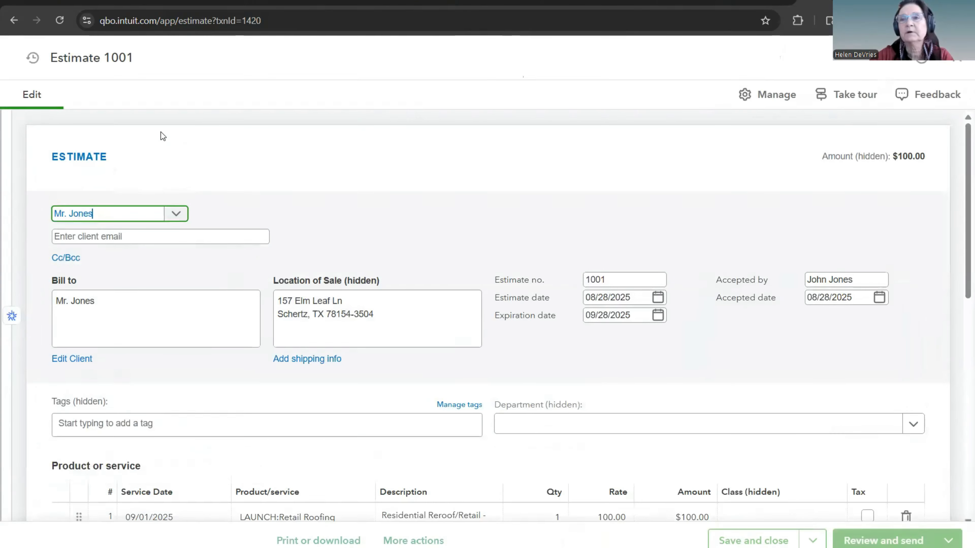
Step: Look over the reopened estimate and change its status to Accepted in its management settings
scroll(539, 204, down, 7)
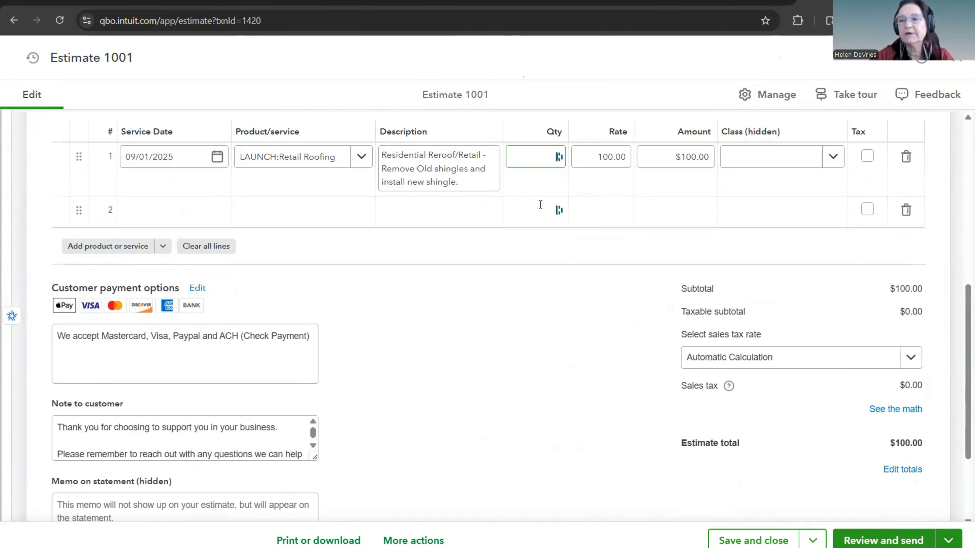
scroll(539, 204, down, 3)
scroll(538, 203, up, 10)
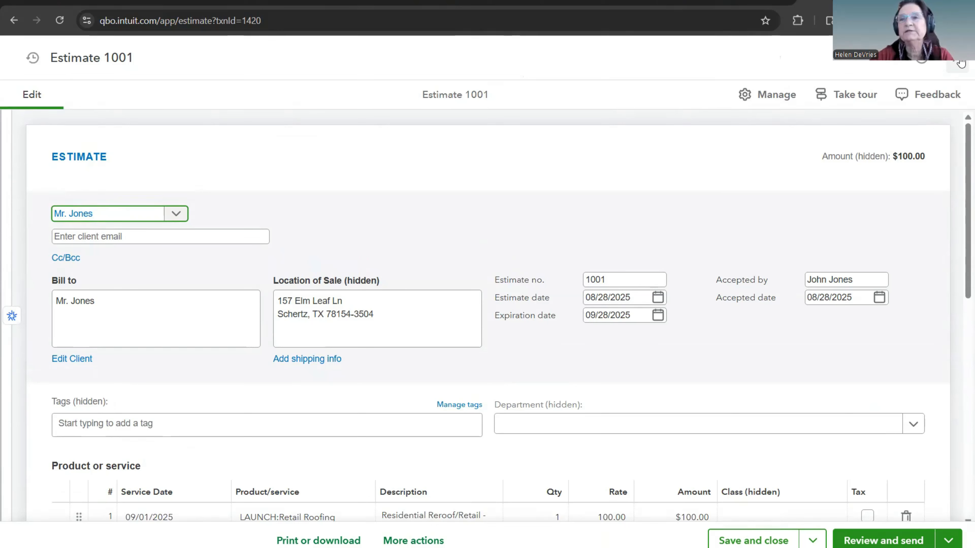
click(779, 98)
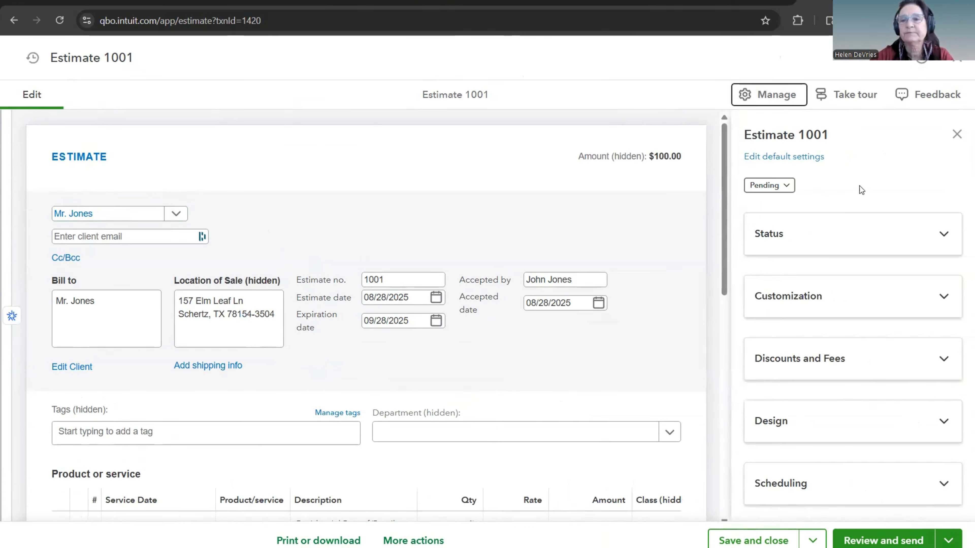
scroll(860, 188, down, 2)
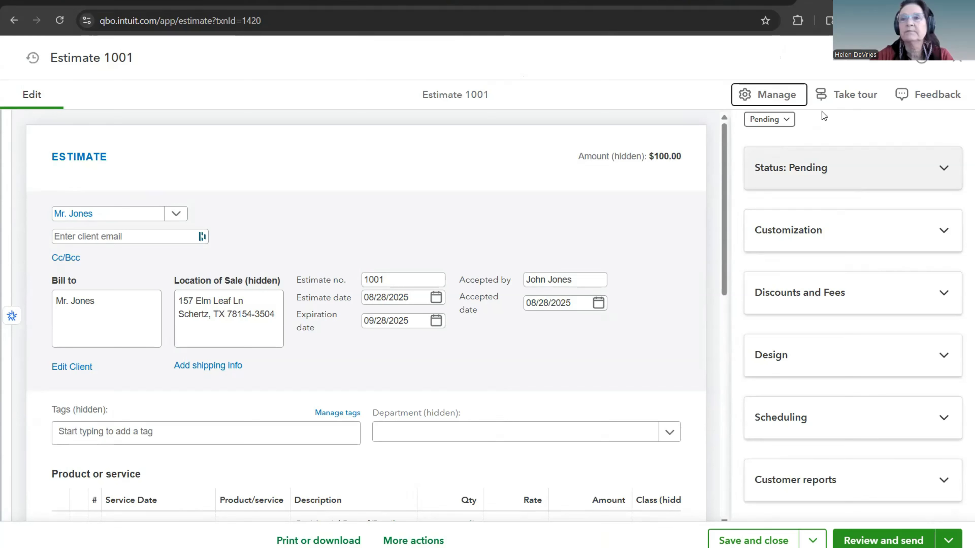
click(786, 120)
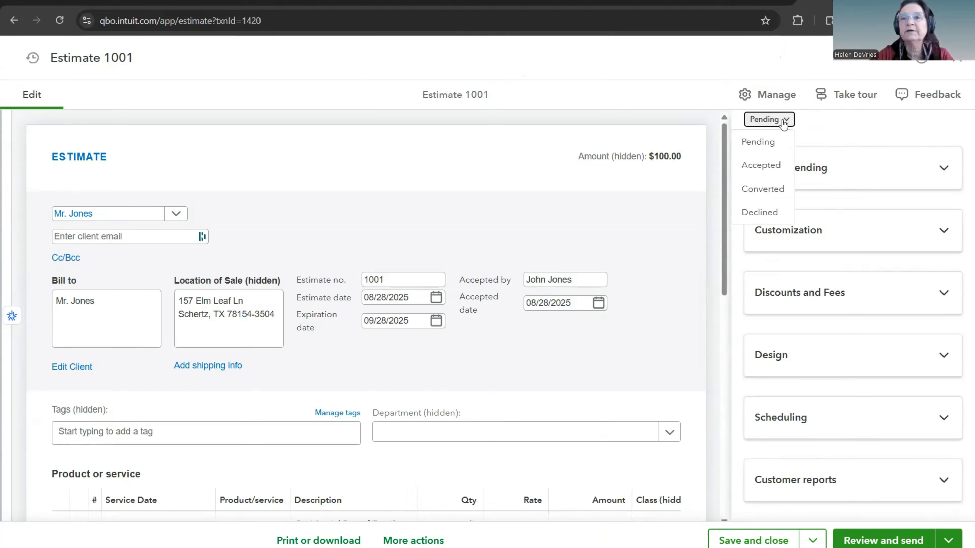
click(761, 166)
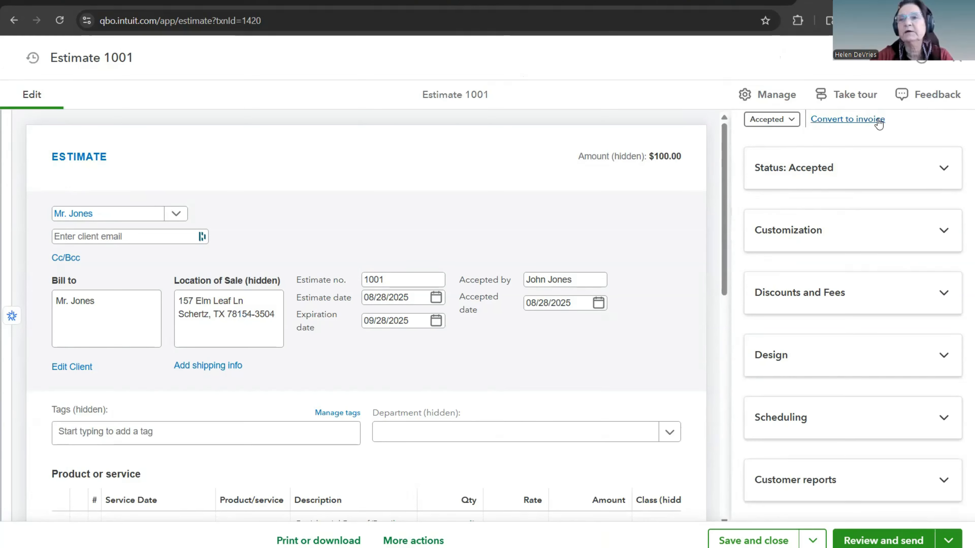
Step: Convert the accepted estimate to an invoice despite the missing class, and review the invoice's terms, line item and totals
click(860, 121)
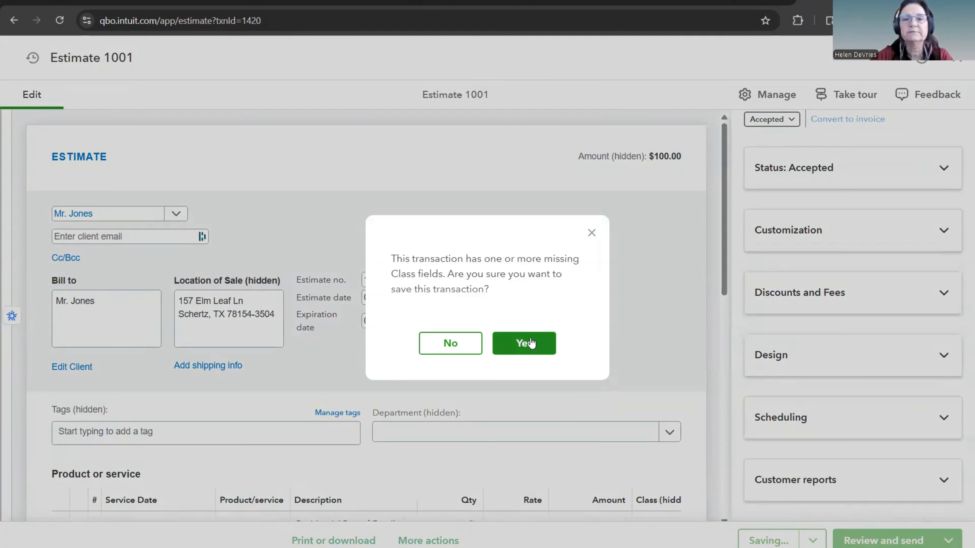
click(532, 345)
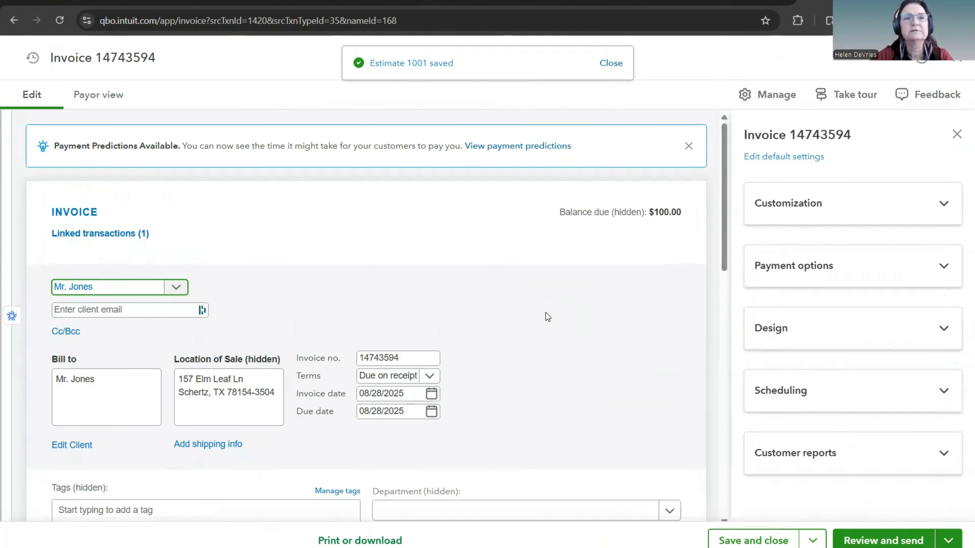
scroll(547, 314, down, 3)
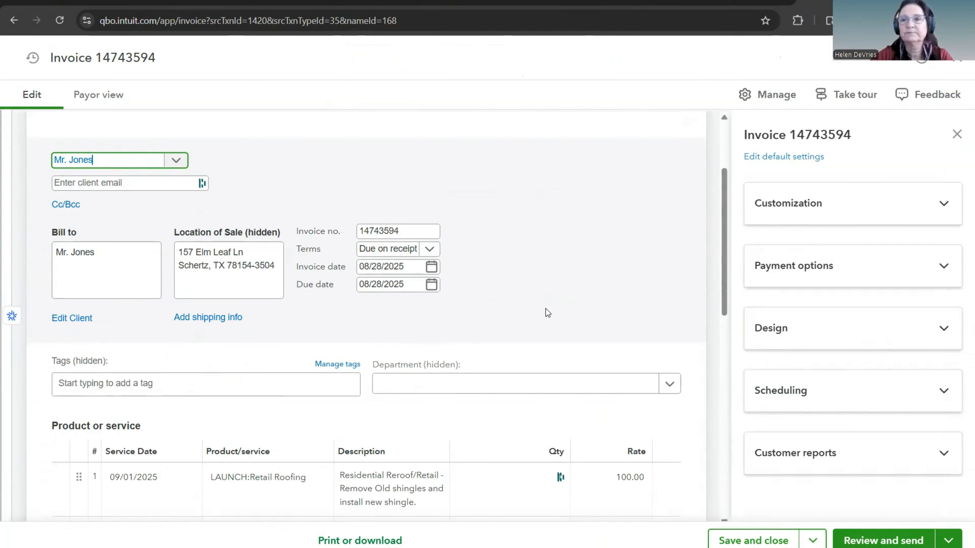
scroll(545, 309, down, 2)
scroll(545, 309, down, 6)
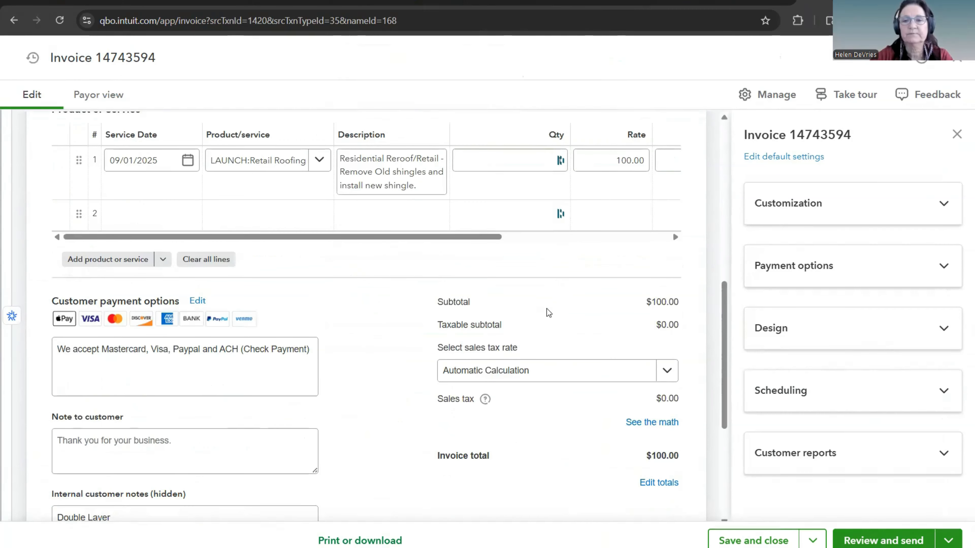
Step: Hide the invoice settings and examine the unsaved invoice's client details, terms, line item, payment options, notes and totals
scroll(548, 312, down, 5)
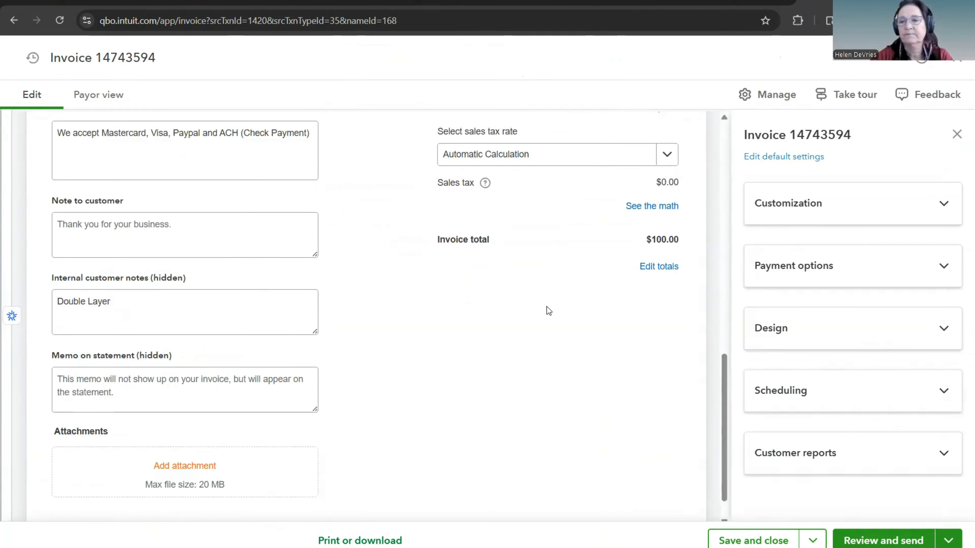
scroll(547, 310, up, 15)
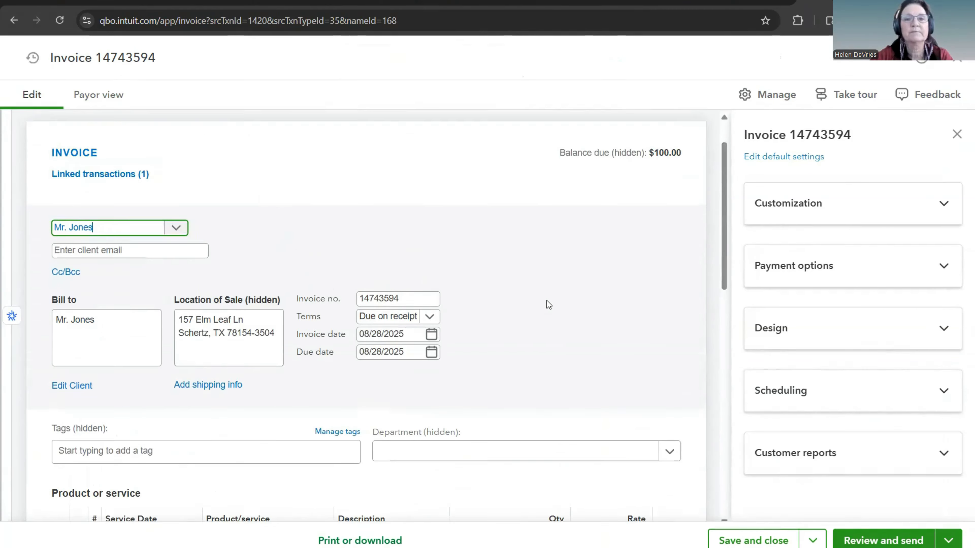
scroll(546, 305, up, 2)
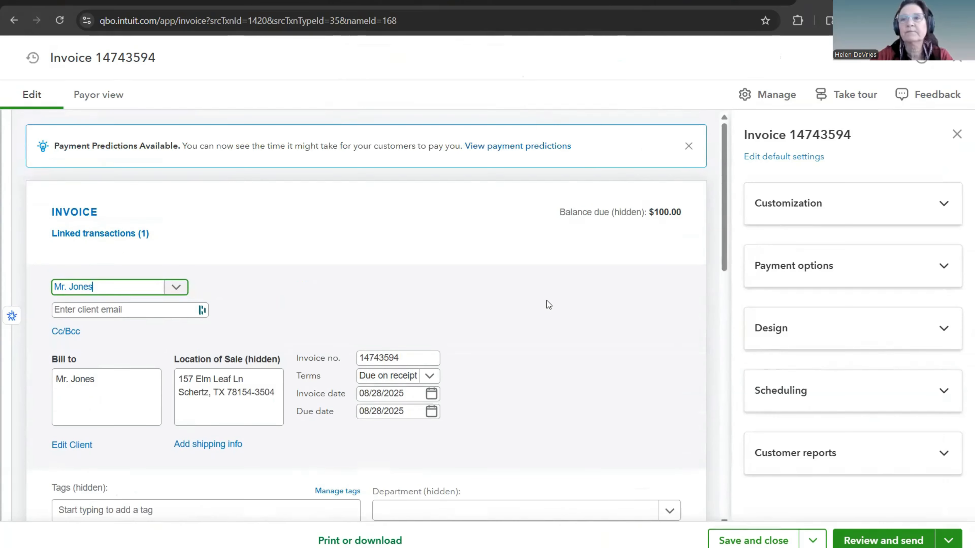
click(956, 135)
scroll(683, 276, down, 5)
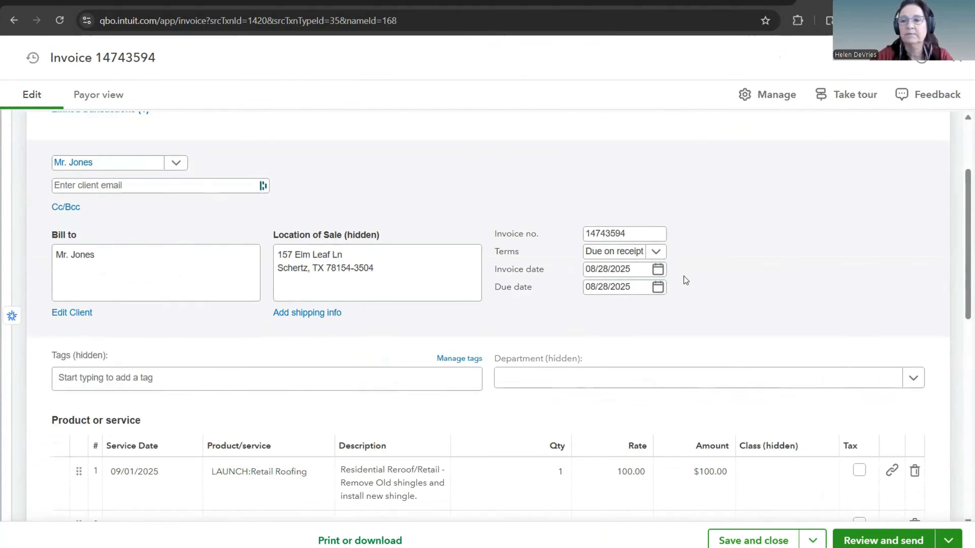
scroll(685, 274, down, 6)
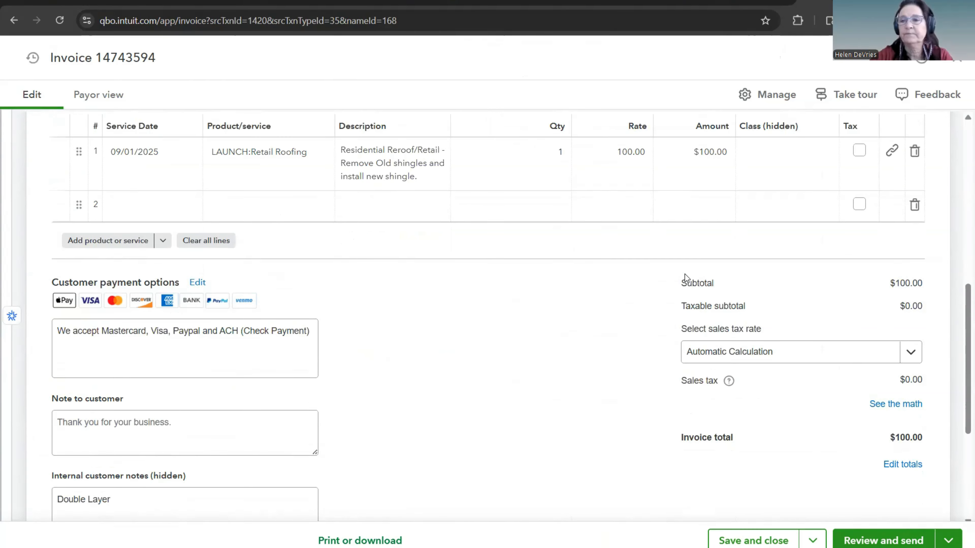
scroll(525, 325, up, 8)
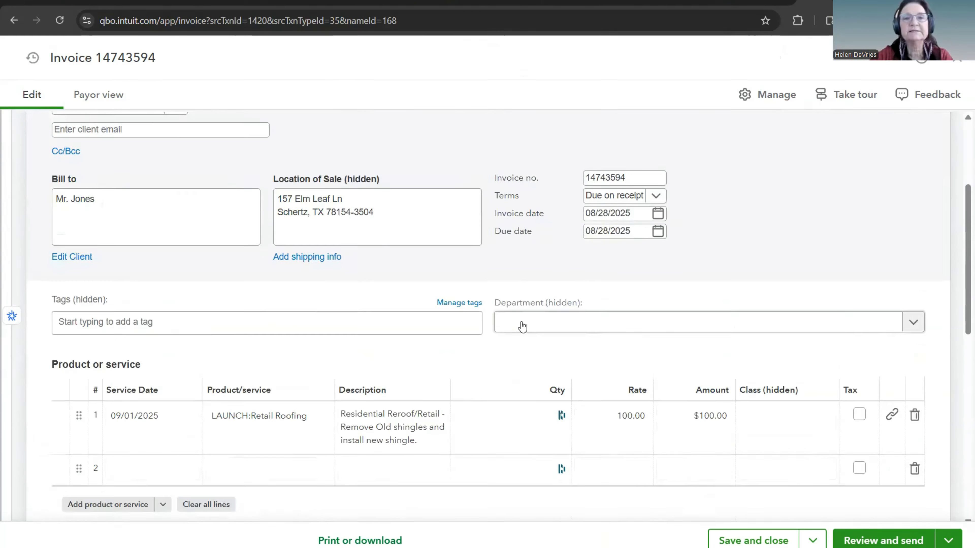
scroll(526, 331, up, 3)
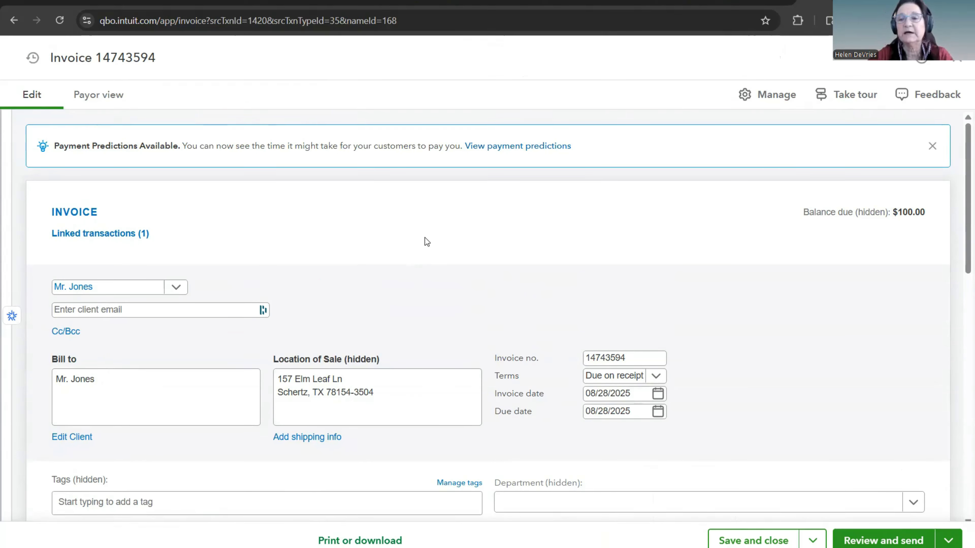
scroll(425, 238, down, 6)
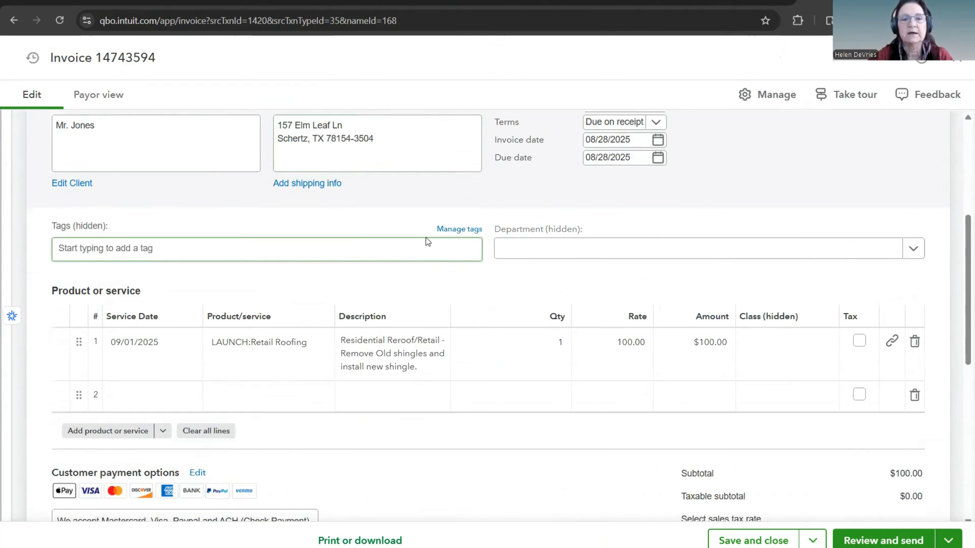
Step: Preview the invoice's payment page as the payor sees it and return to the editing view
scroll(323, 209, down, 3)
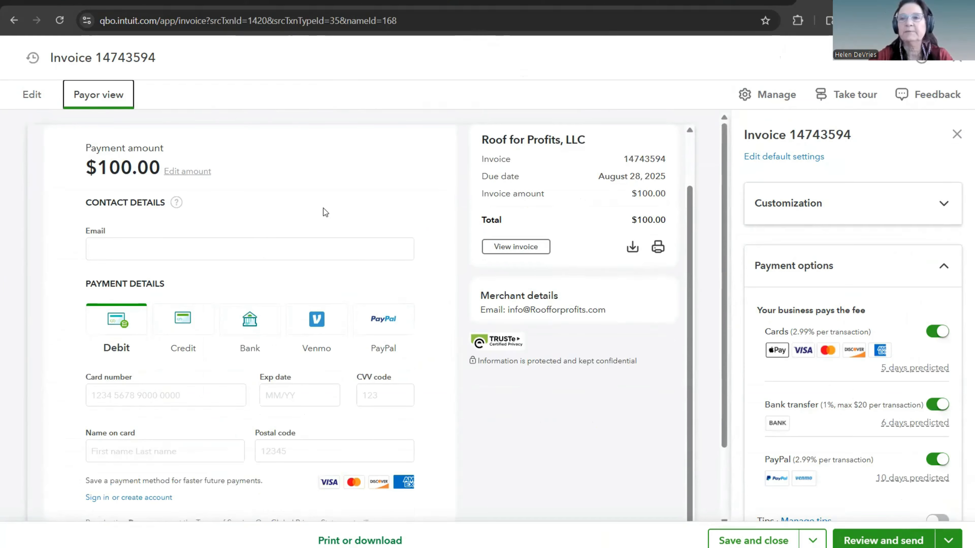
scroll(323, 208, down, 1)
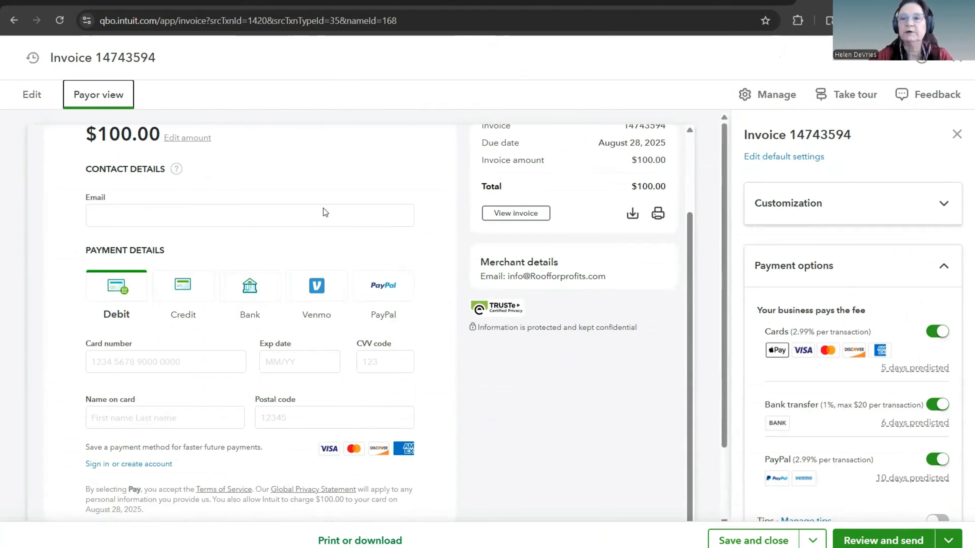
scroll(323, 208, up, 3)
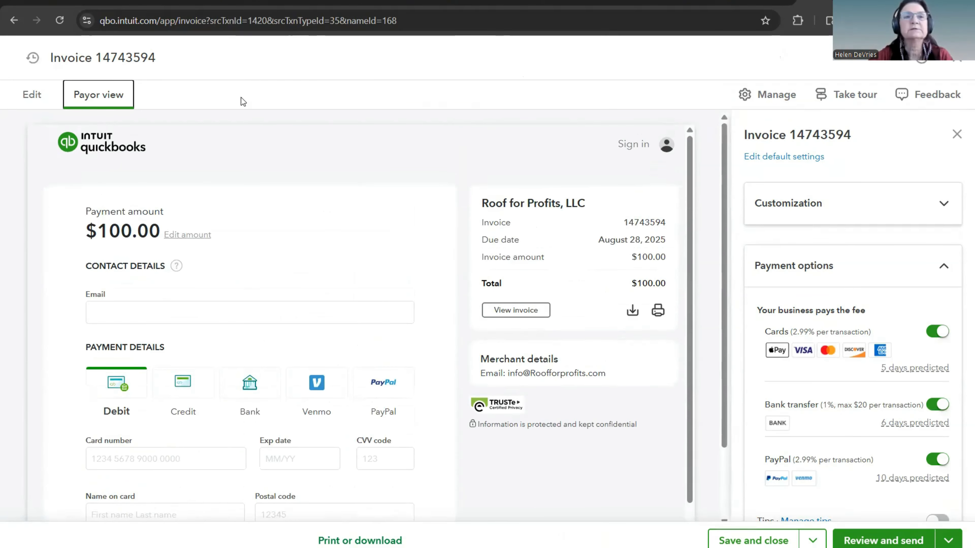
click(33, 96)
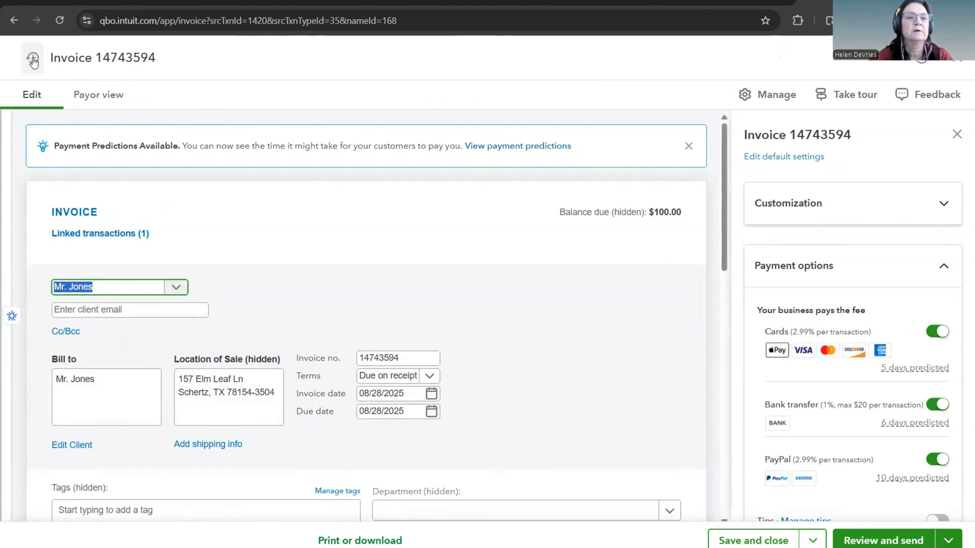
Step: Check the list of recent invoices and close the converted invoice without saving it
click(251, 211)
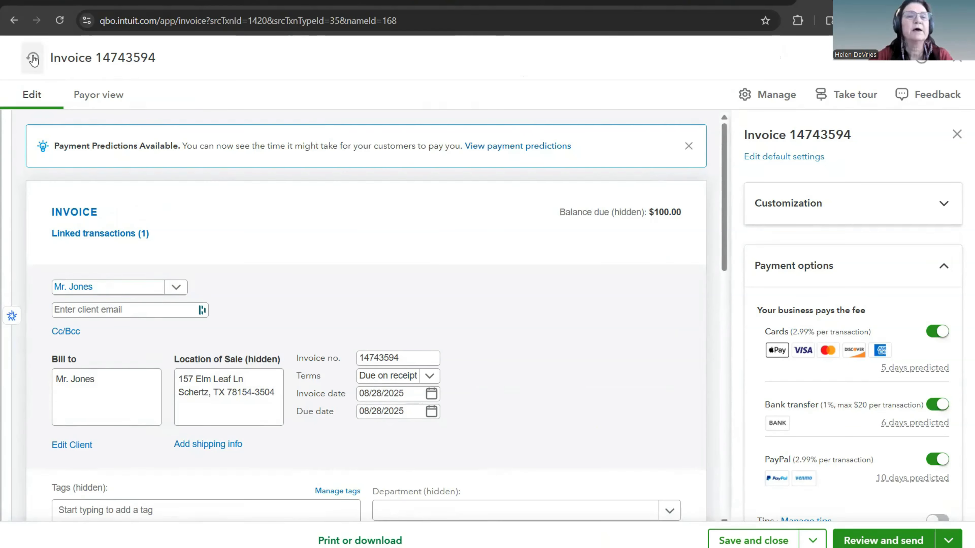
click(33, 59)
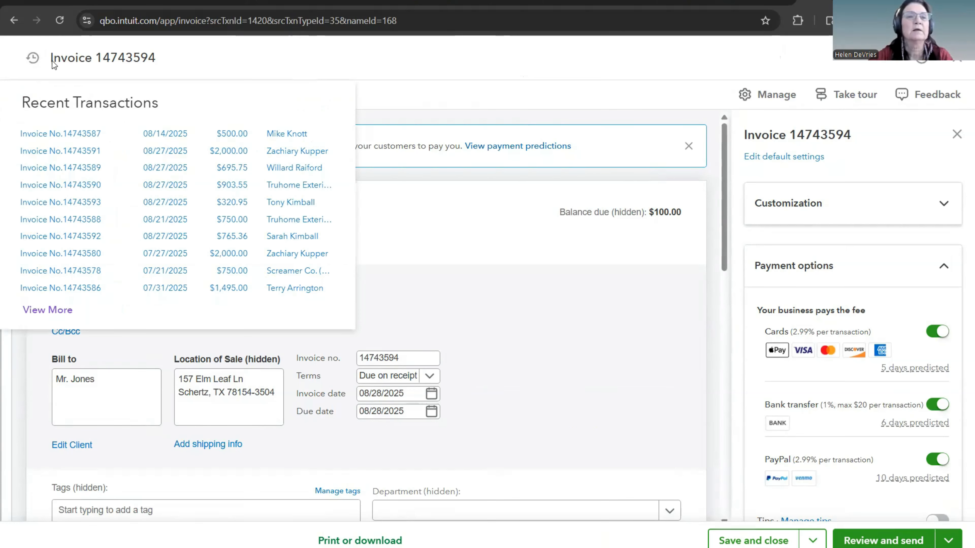
click(960, 61)
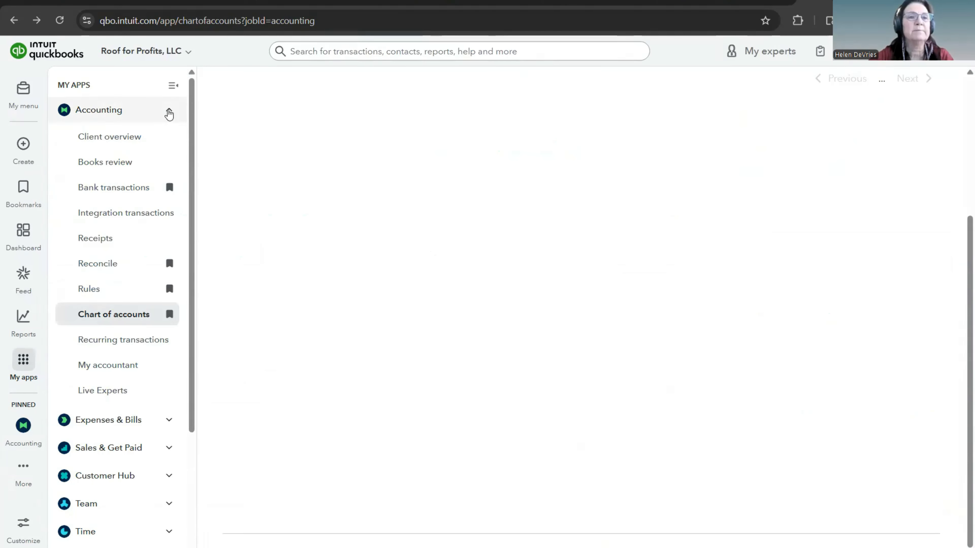
Step: Find the roofing client by surname in the Customer Hub's client list and open the client's transaction list
click(169, 112)
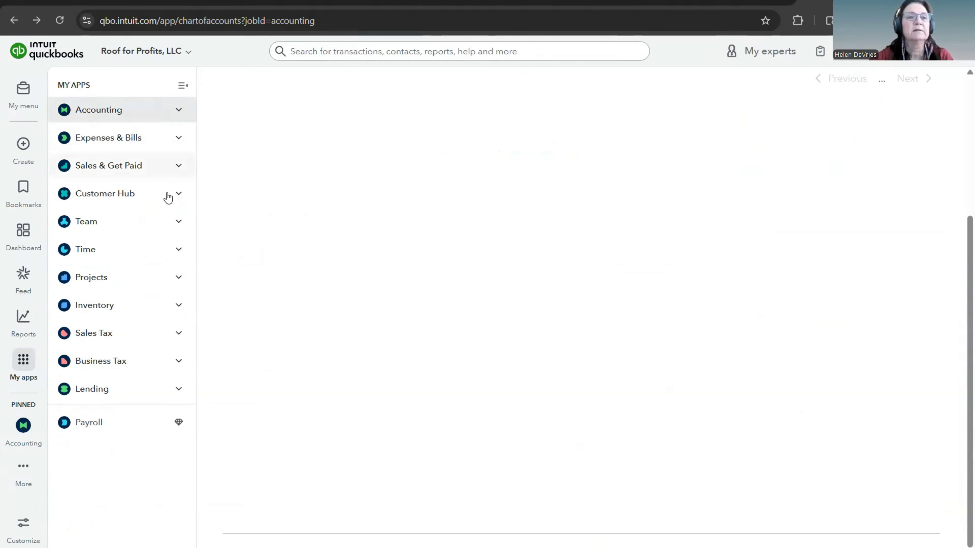
click(178, 194)
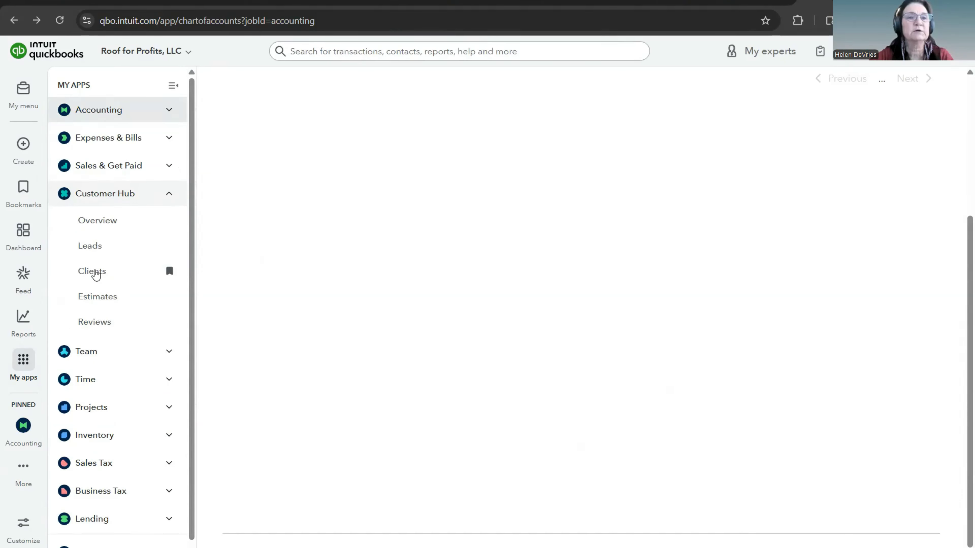
click(95, 273)
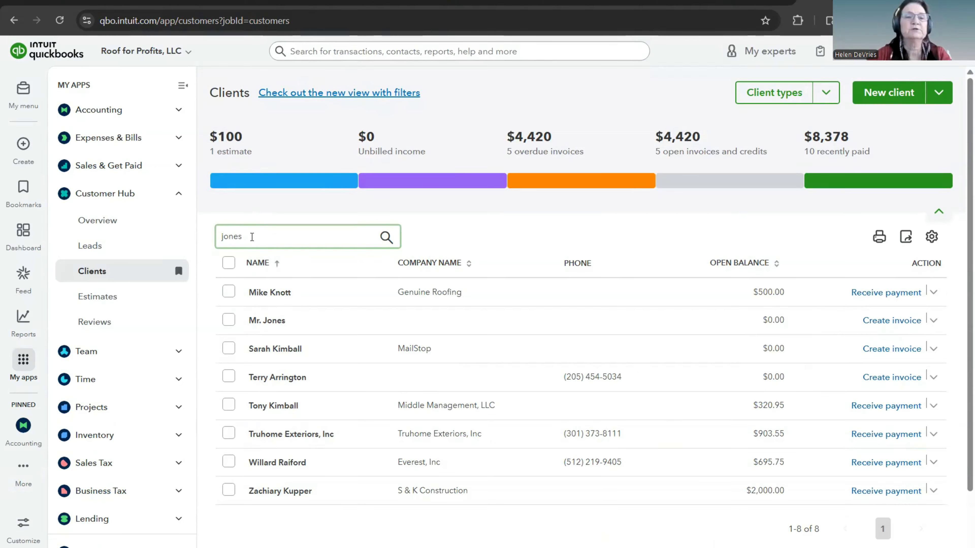
click(318, 266)
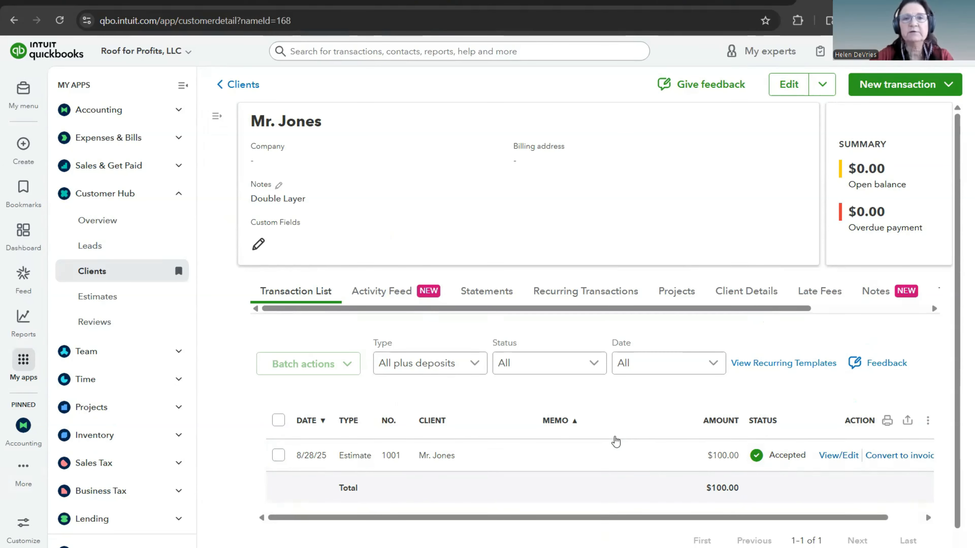
scroll(615, 441, down, 1)
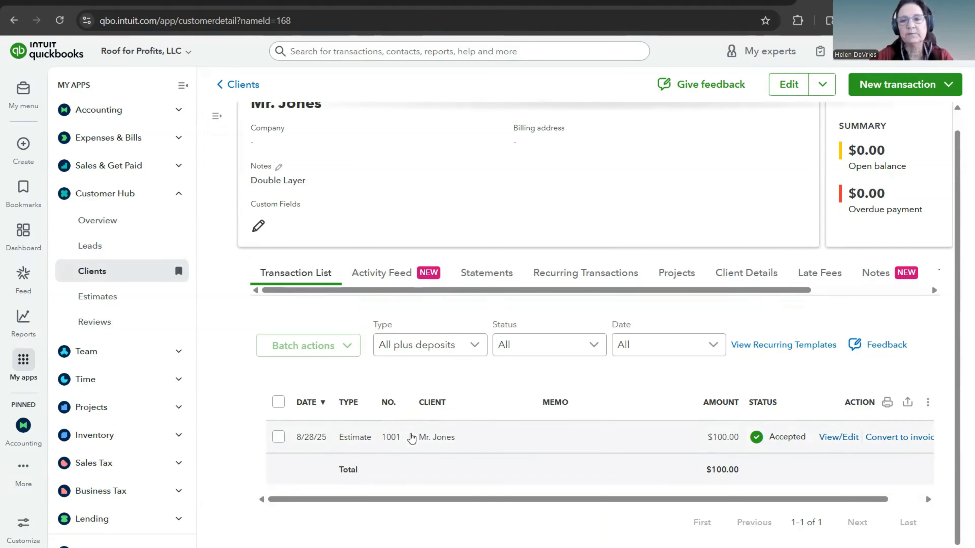
Step: Convert the client's accepted estimate to an invoice, save and close it, accepting the missing class
click(894, 441)
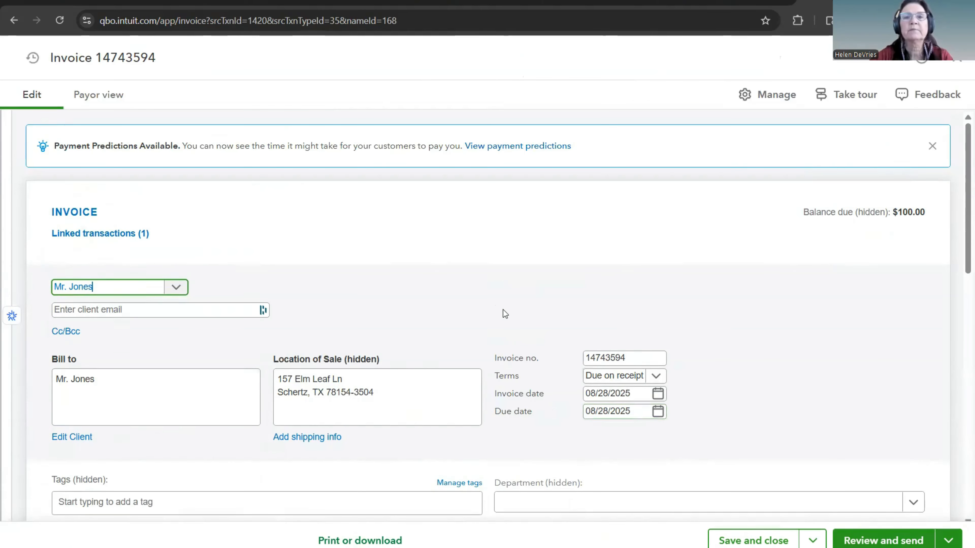
scroll(507, 307, down, 6)
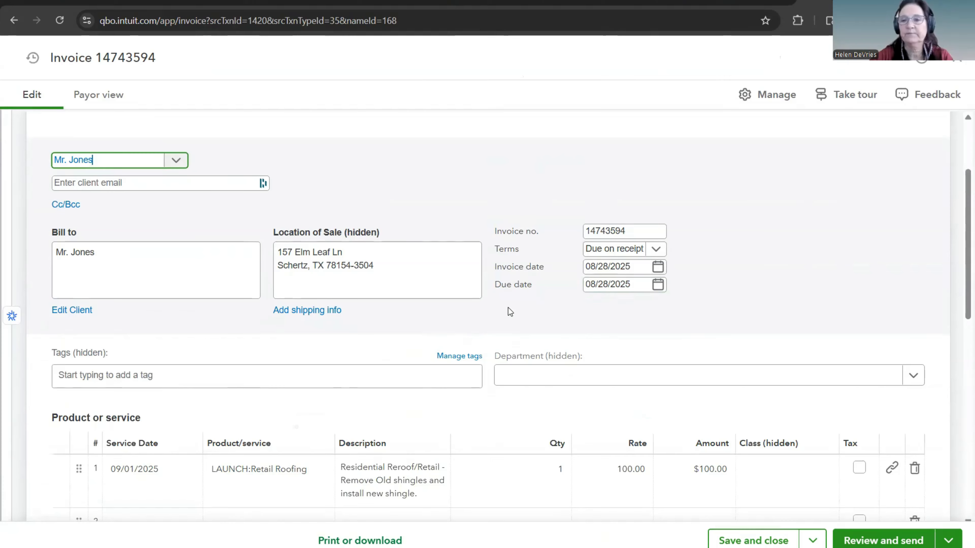
scroll(508, 306, down, 8)
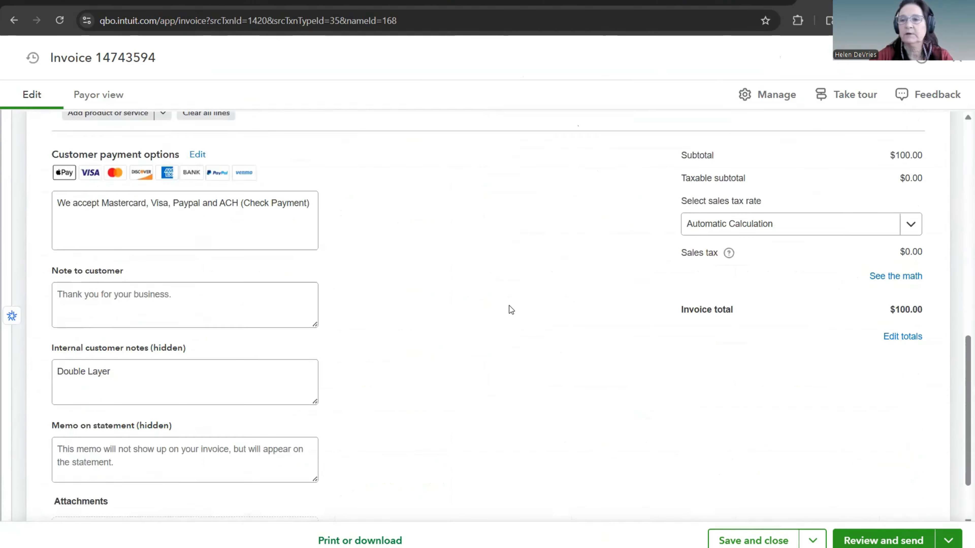
click(763, 538)
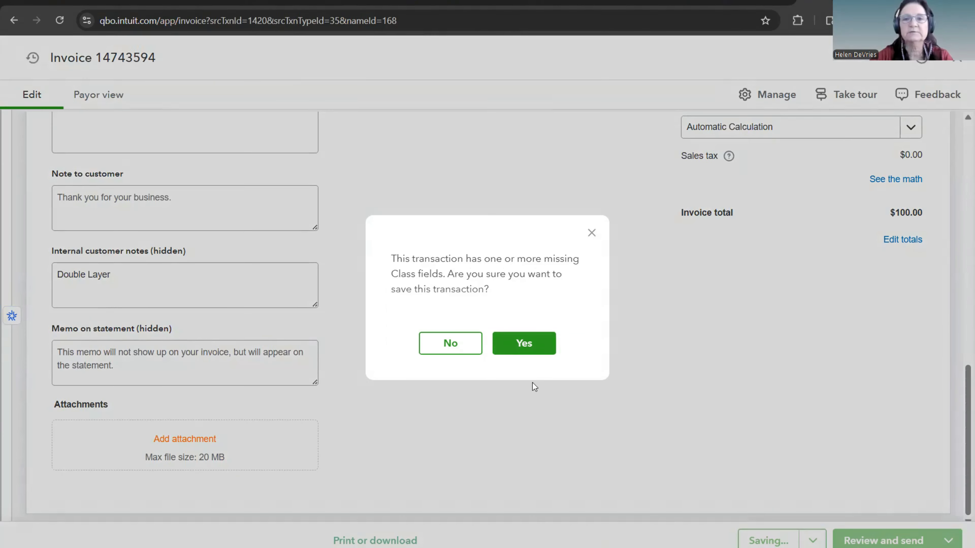
click(539, 350)
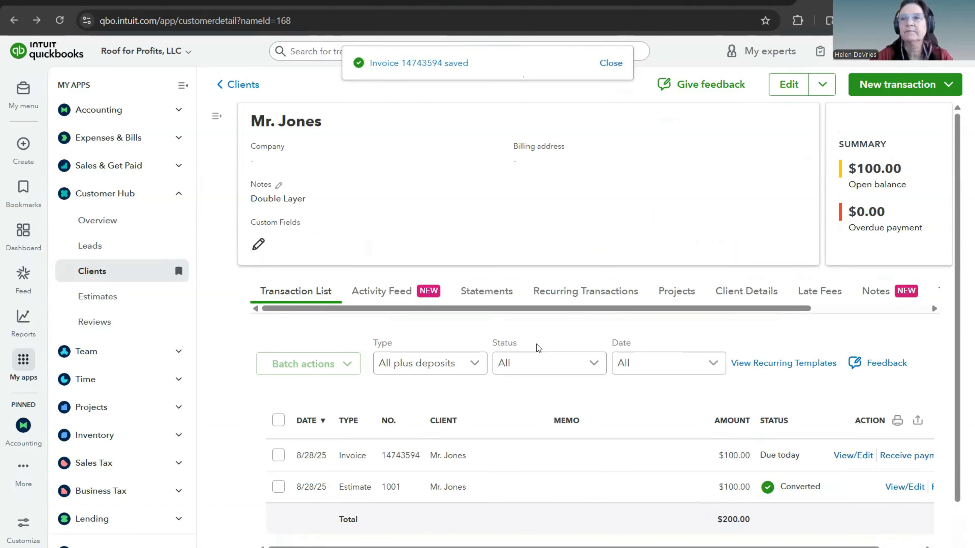
Step: Start receiving a payment for the client's new invoice and set the payment method to Check
scroll(554, 338, down, 3)
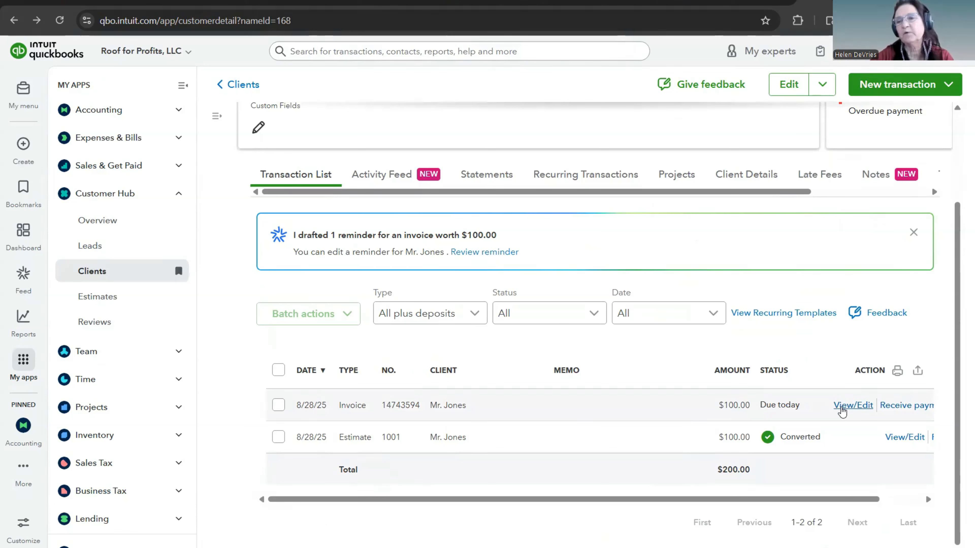
click(906, 406)
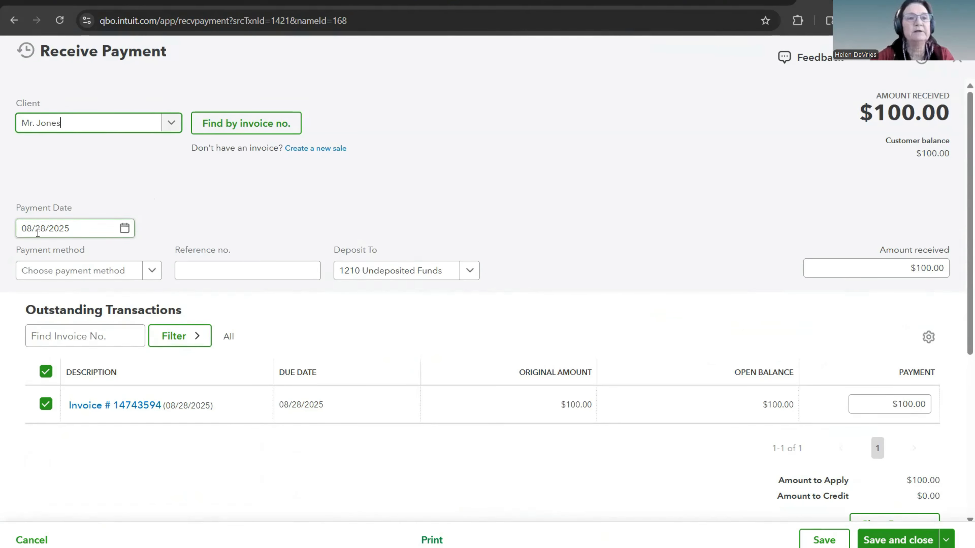
click(152, 270)
click(53, 340)
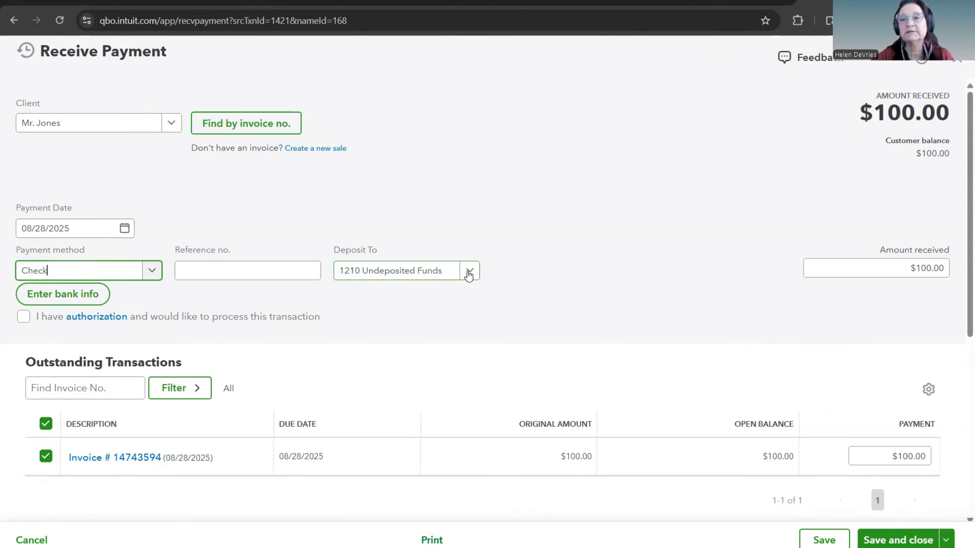
Step: Set the amount received to $50.00 as a partial payment and review how it is applied to the invoice
scroll(599, 284, down, 5)
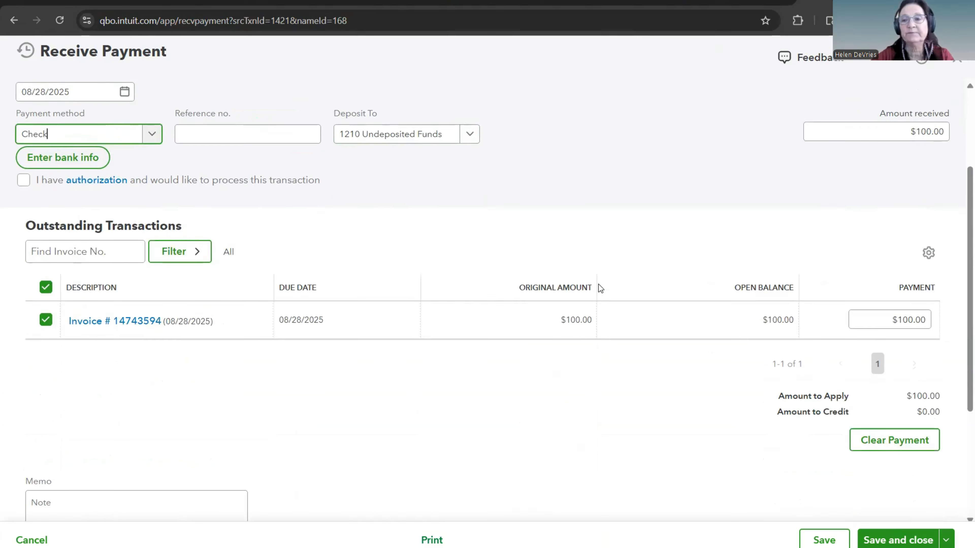
scroll(598, 284, up, 5)
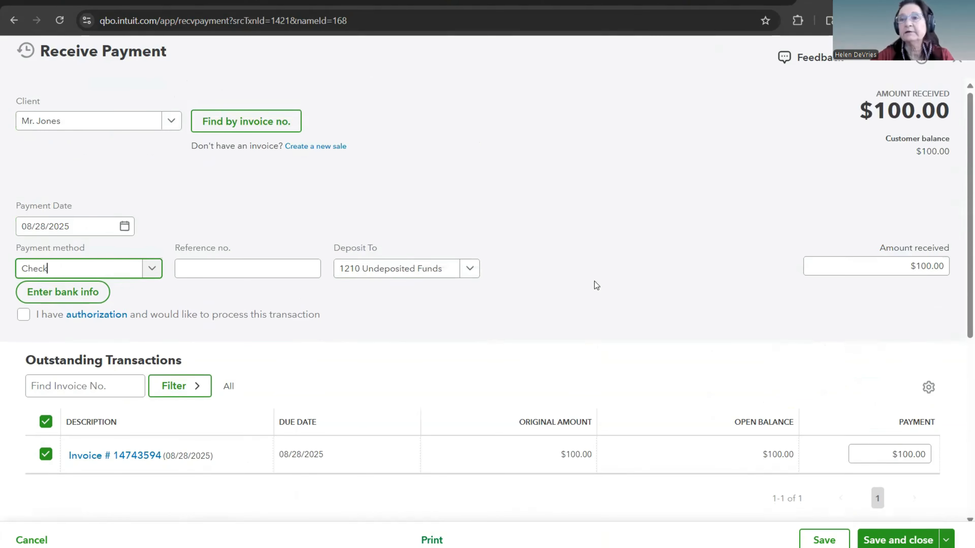
click(903, 264)
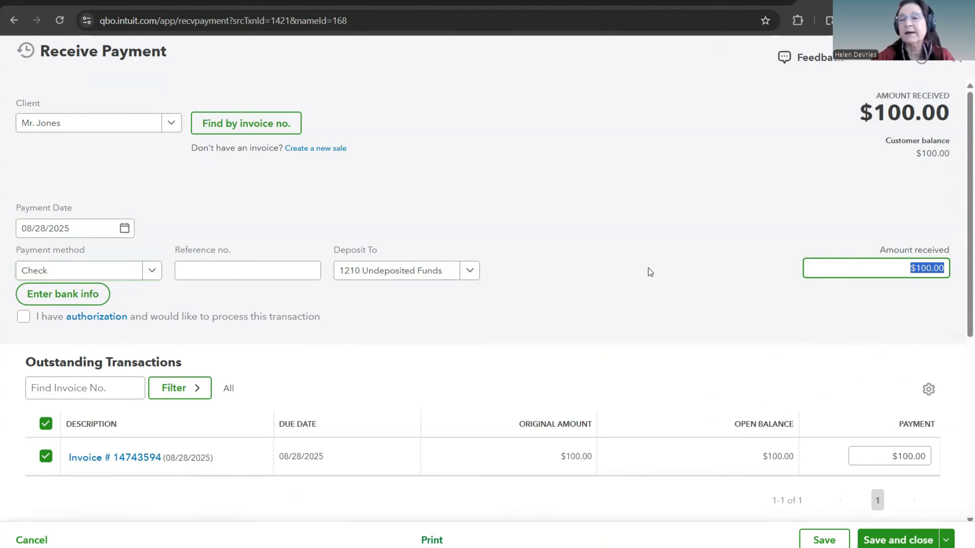
text(50.00)
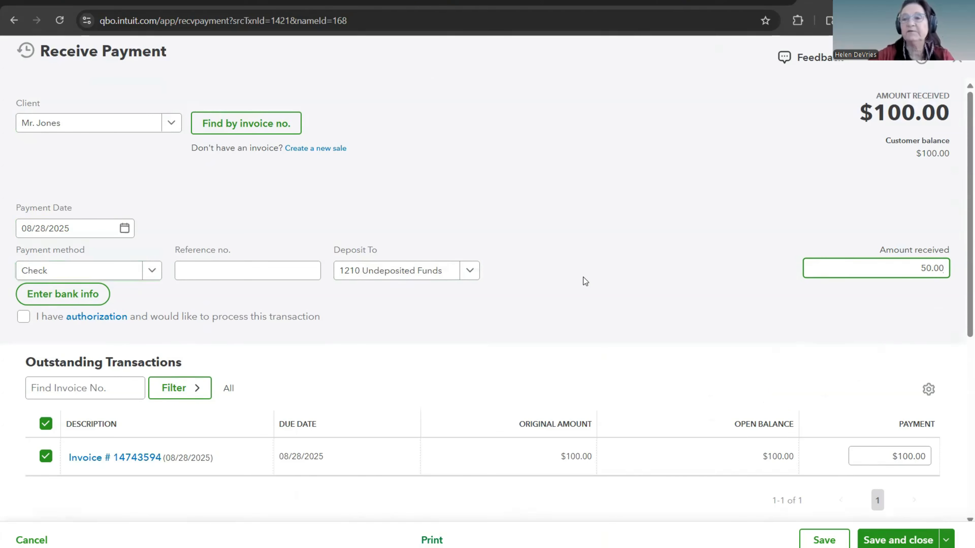
click(615, 322)
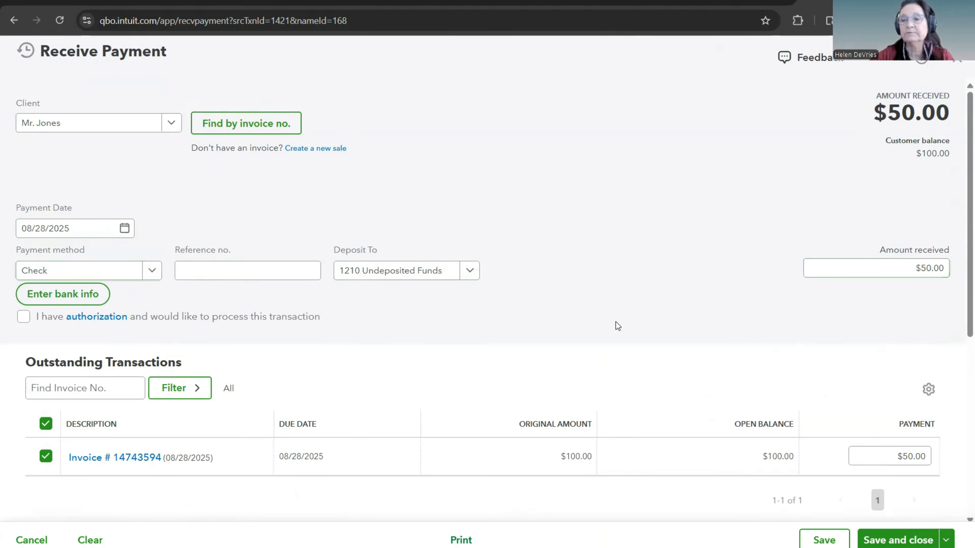
scroll(615, 321, down, 5)
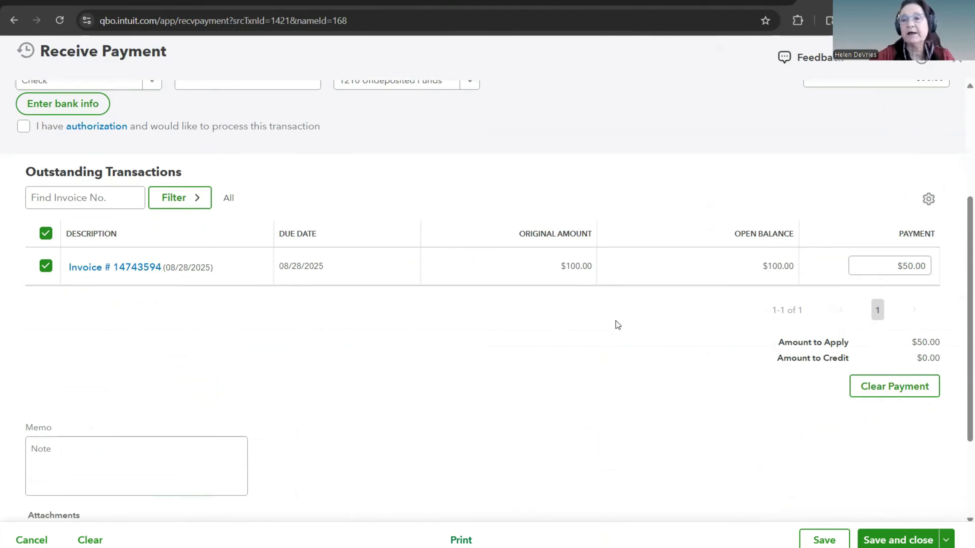
scroll(615, 321, up, 5)
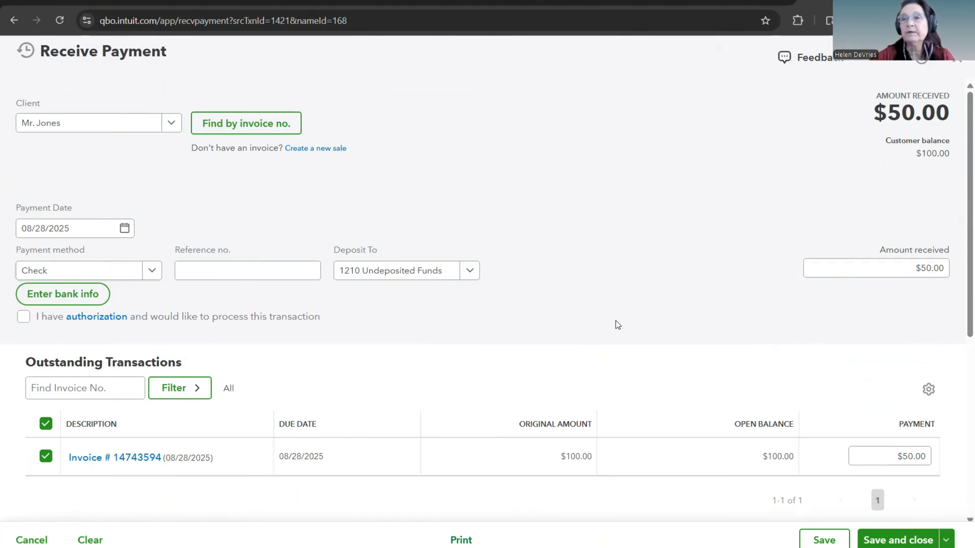
scroll(615, 321, down, 2)
scroll(615, 321, up, 2)
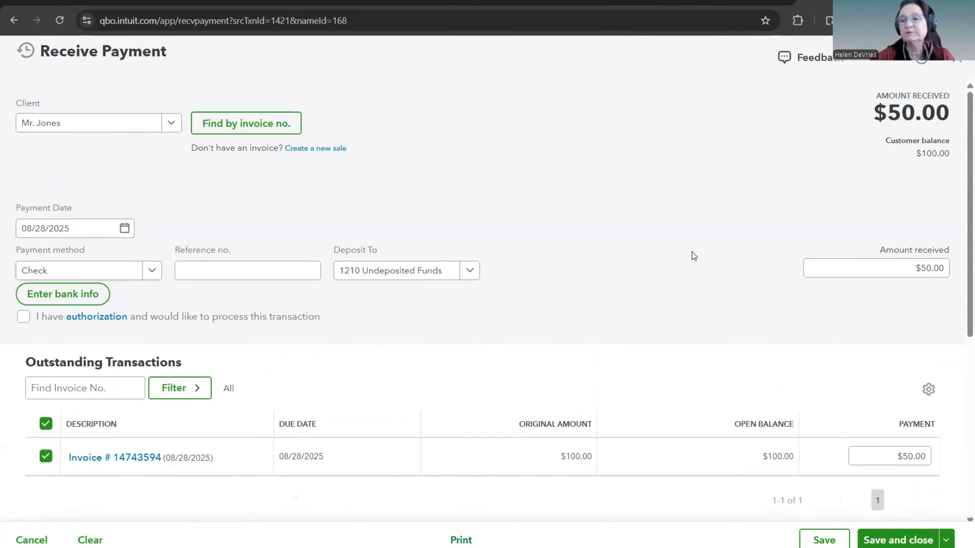
Step: Save and close the $50.00 check payment and review the client's transaction list for the payment, invoice and estimate
scroll(535, 291, down, 8)
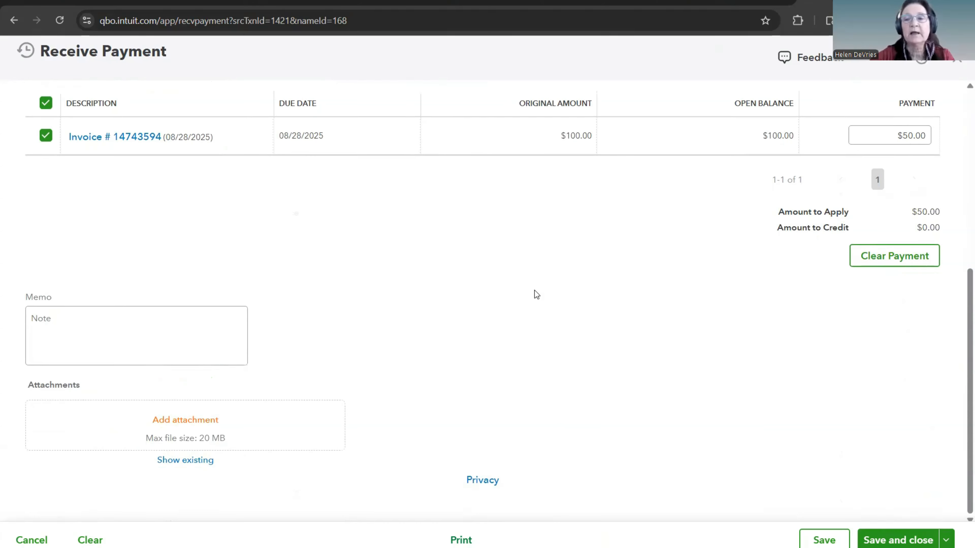
click(901, 540)
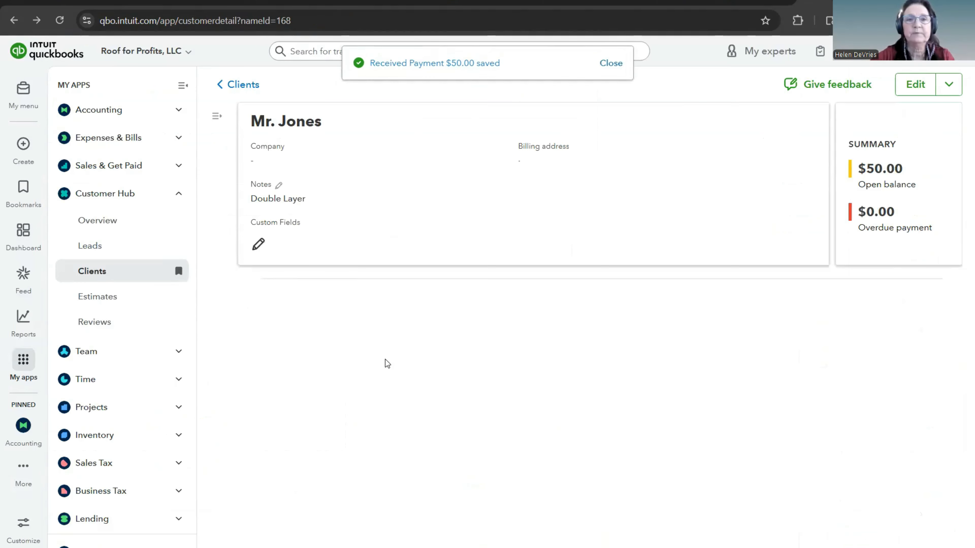
scroll(399, 361, down, 2)
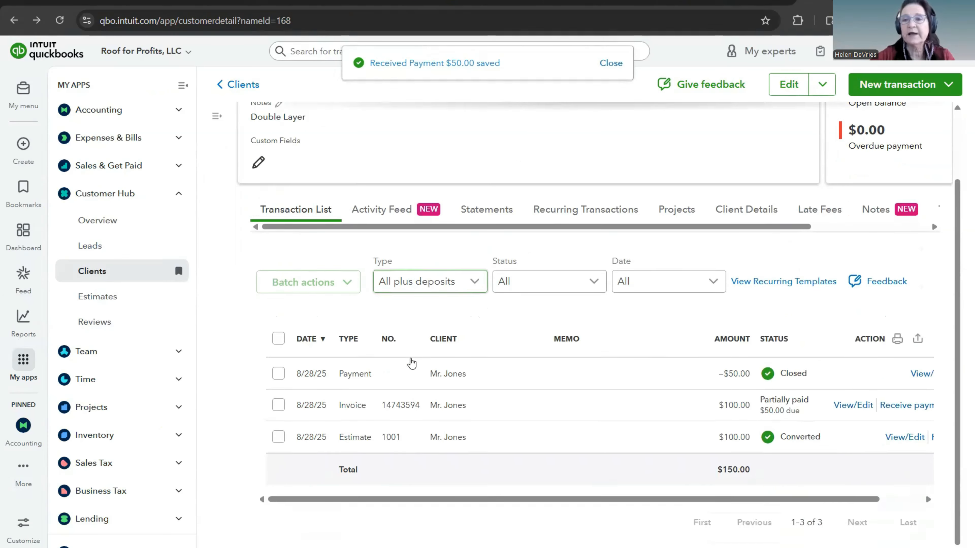
scroll(472, 459, down, 2)
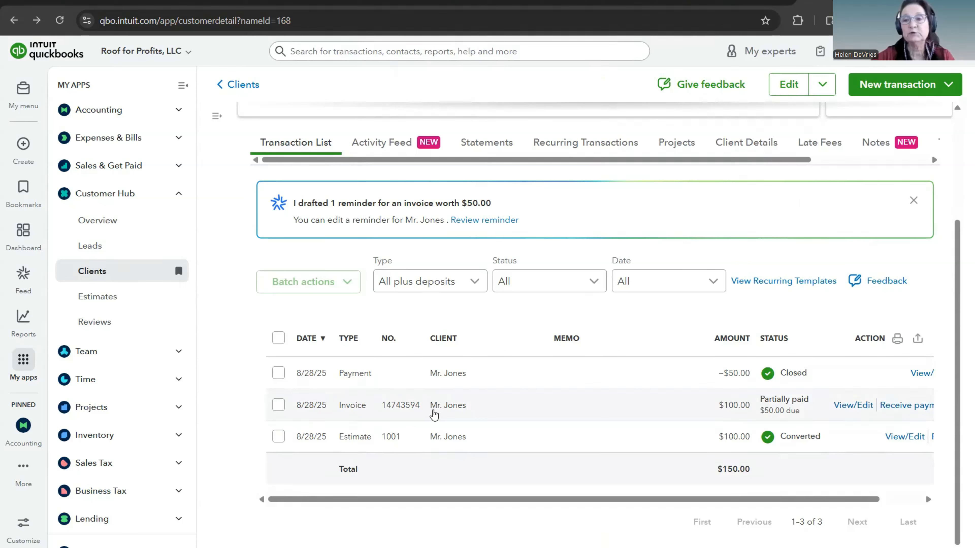
scroll(434, 415, up, 3)
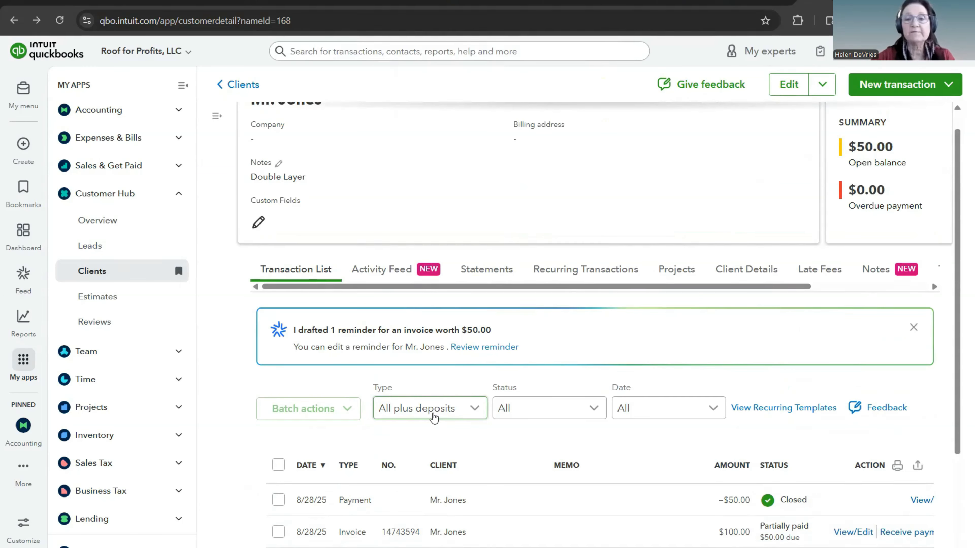
scroll(434, 418, up, 1)
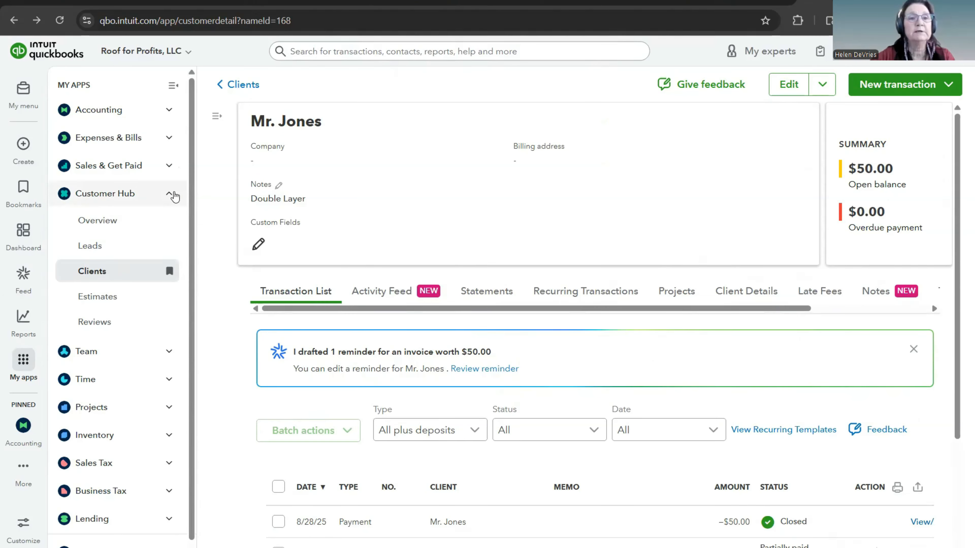
click(168, 198)
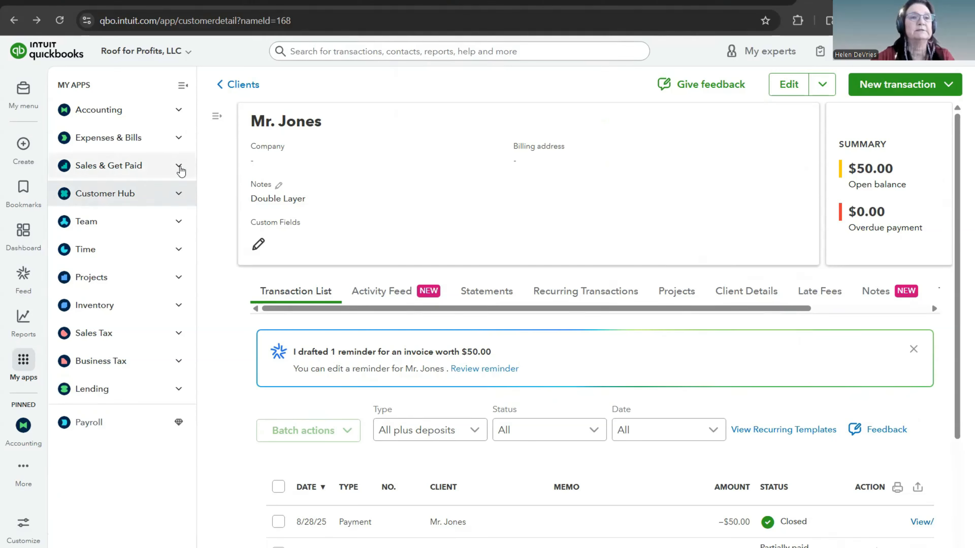
click(24, 144)
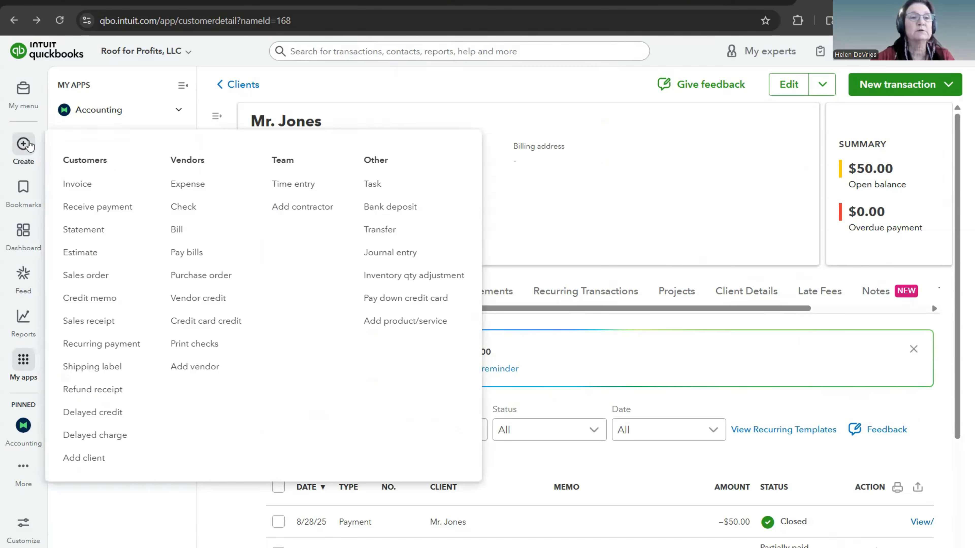
click(29, 146)
click(25, 142)
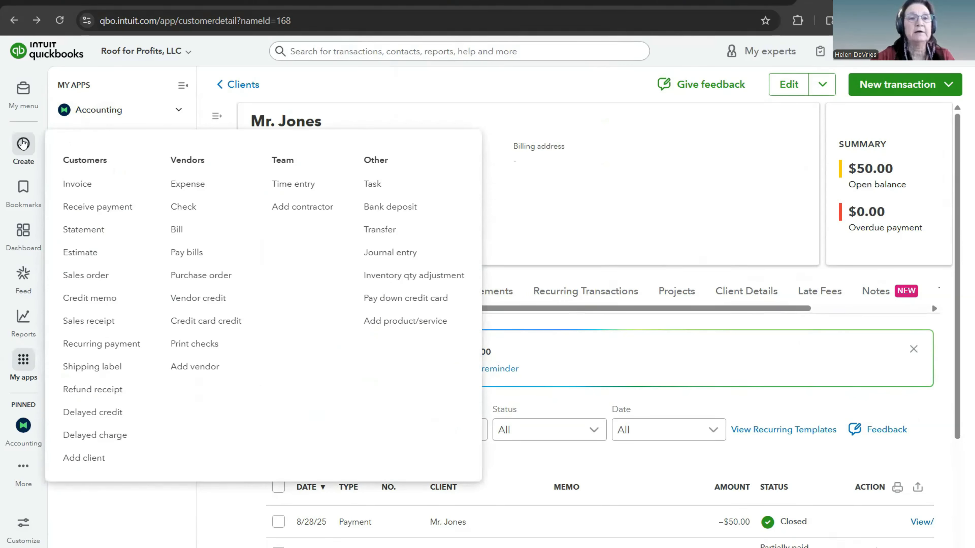
click(22, 133)
click(5, 140)
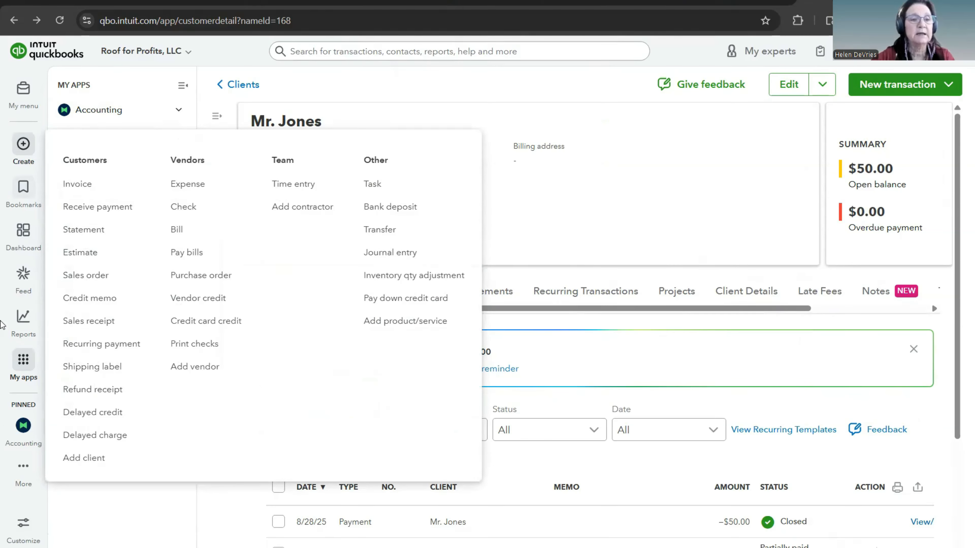
click(38, 420)
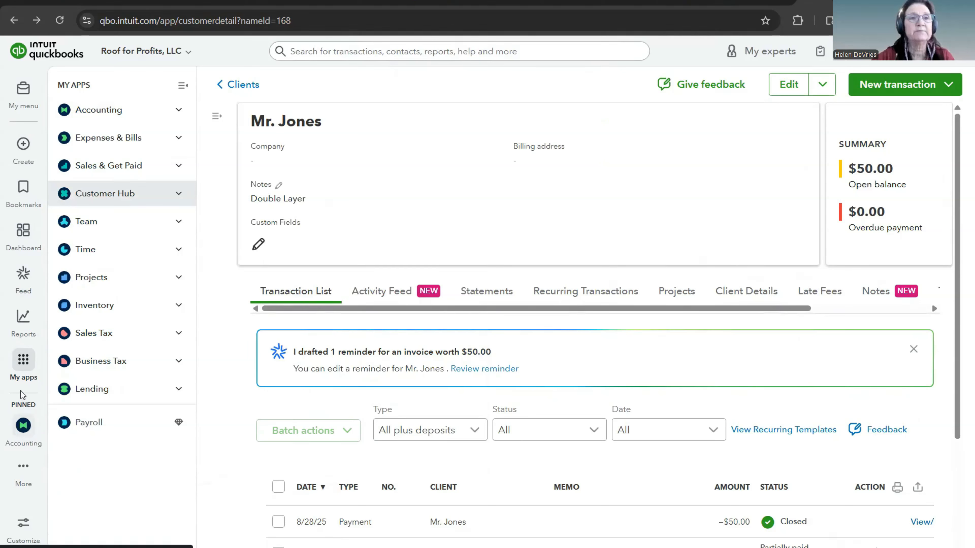
click(18, 110)
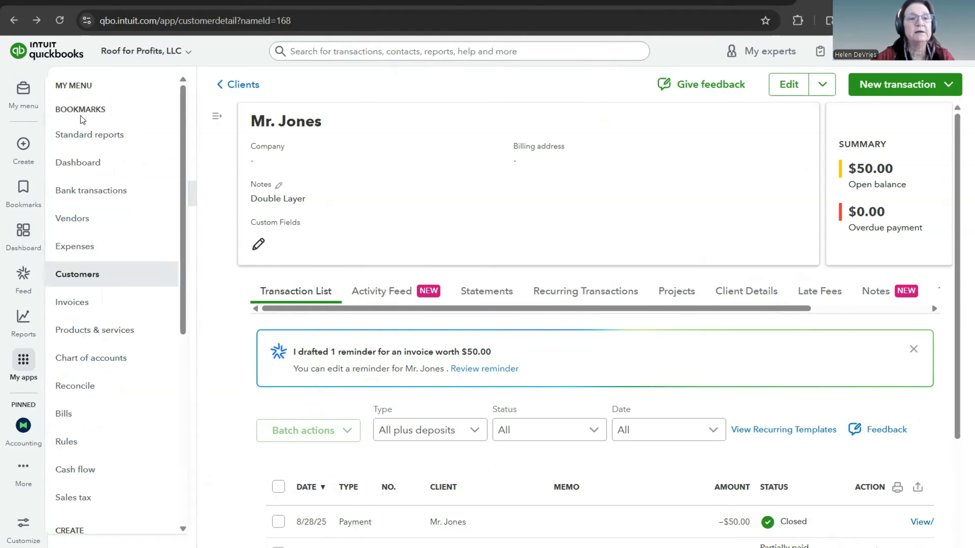
click(53, 368)
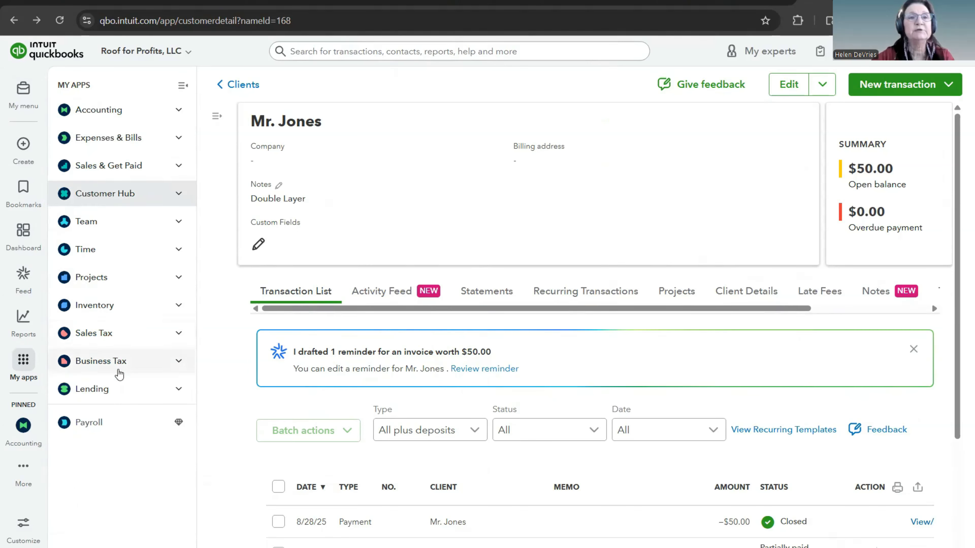
Step: Hide the apps navigation and show the recently viewed clients beside the client record, and restore the original layout
click(183, 86)
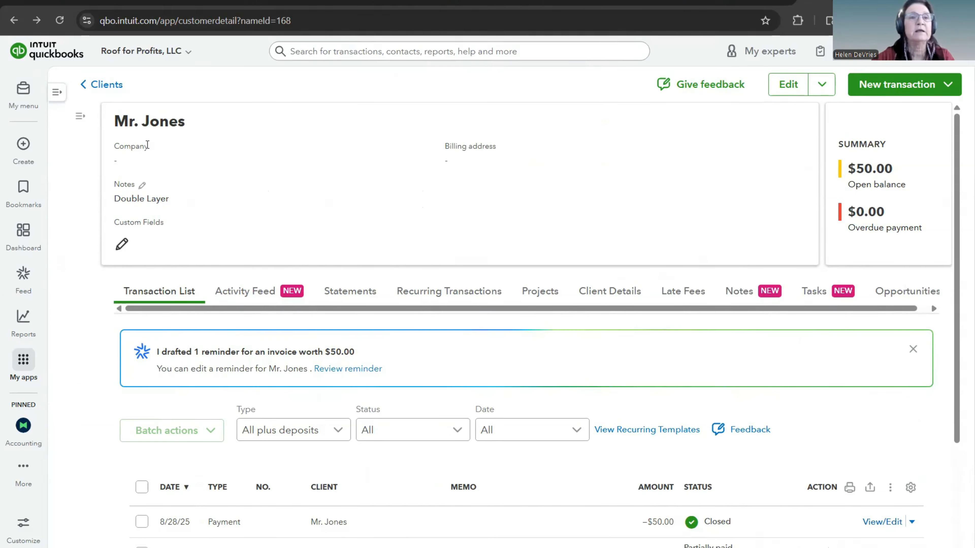
click(79, 118)
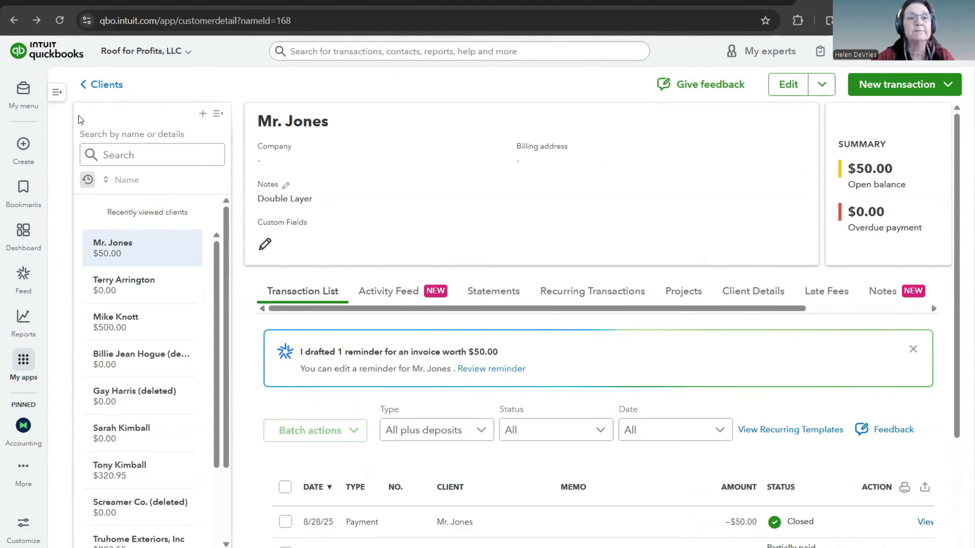
click(58, 96)
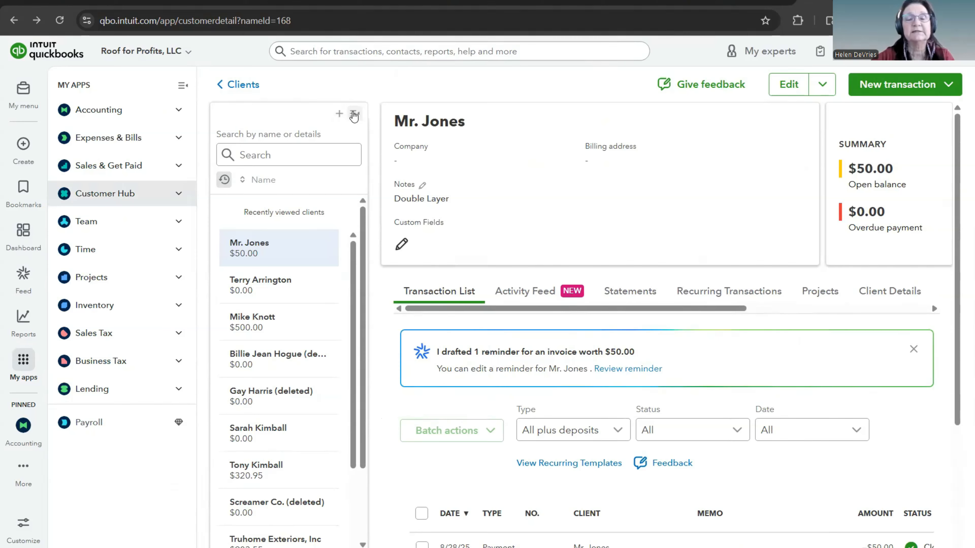
click(353, 114)
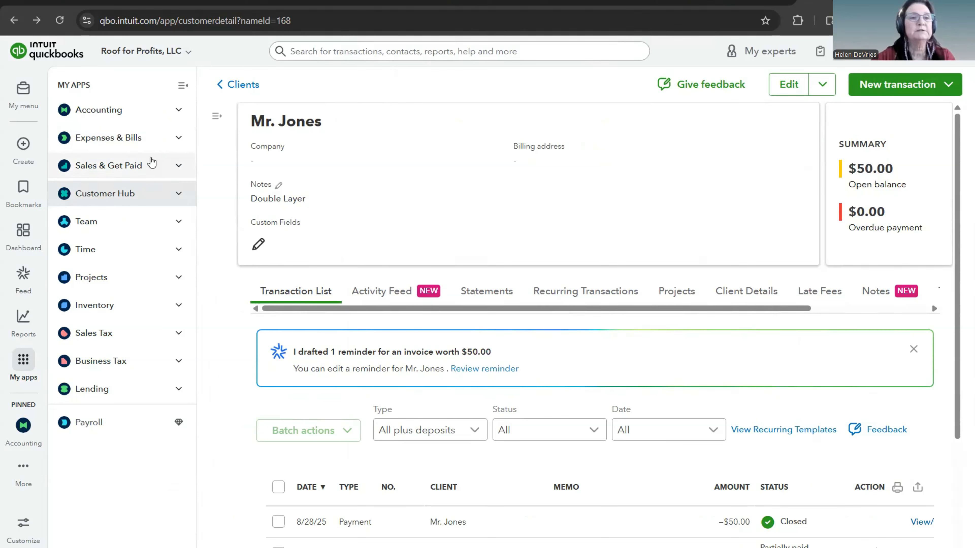
Step: Start a bank deposit and include the roofing client's $50.00 check payment dated 08/28/2025
click(23, 146)
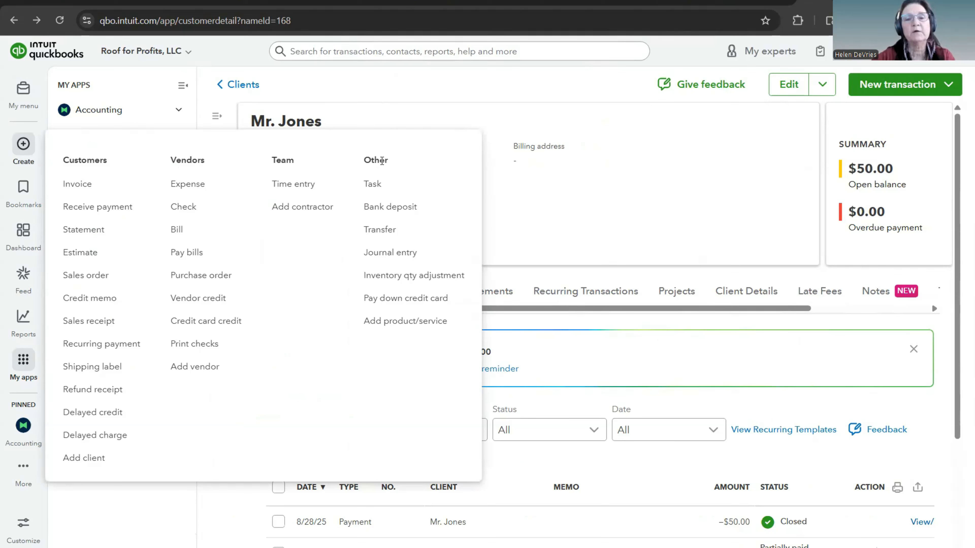
click(392, 207)
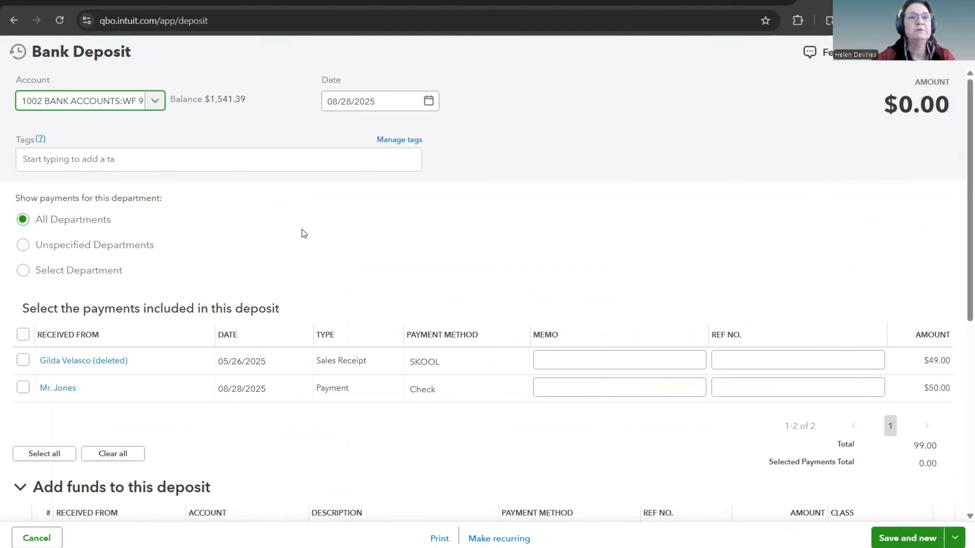
scroll(301, 227, down, 2)
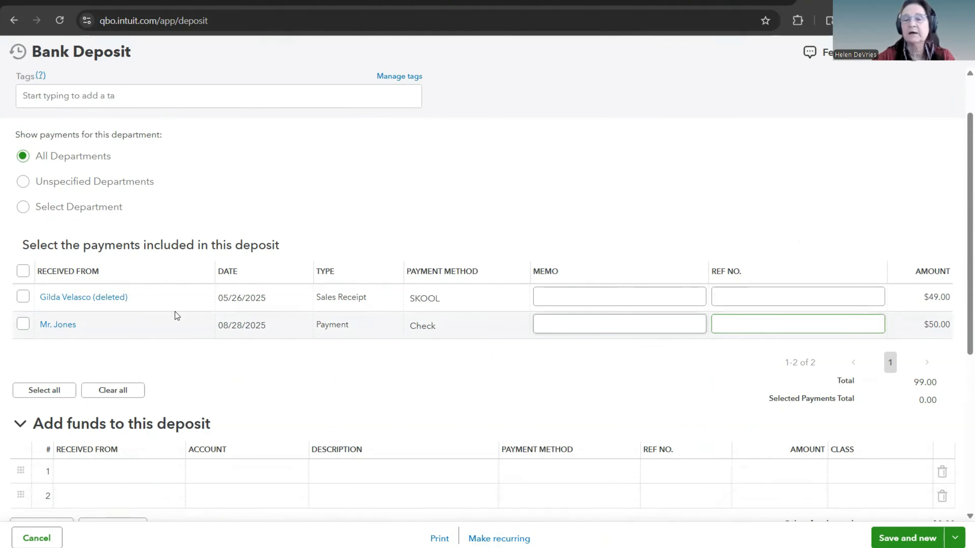
click(24, 325)
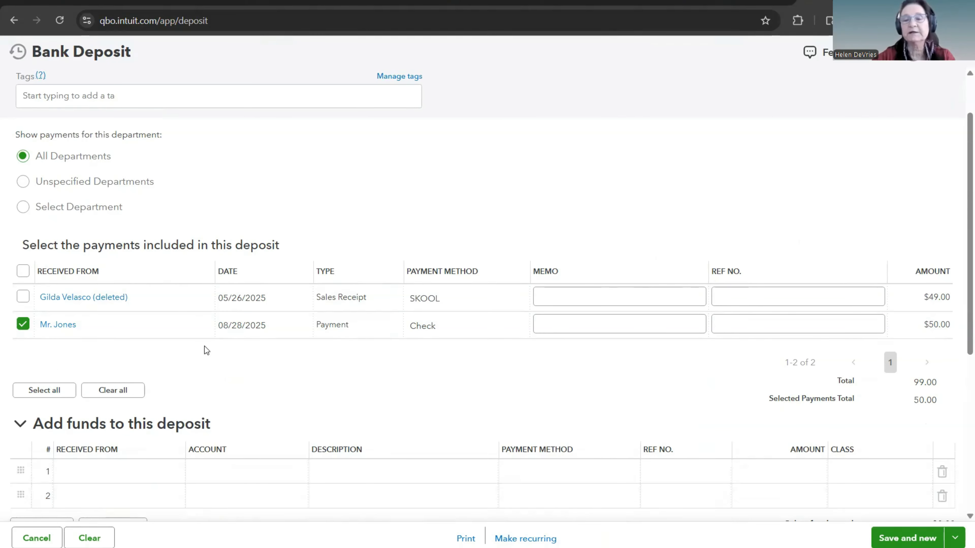
scroll(206, 350, down, 2)
scroll(202, 348, up, 2)
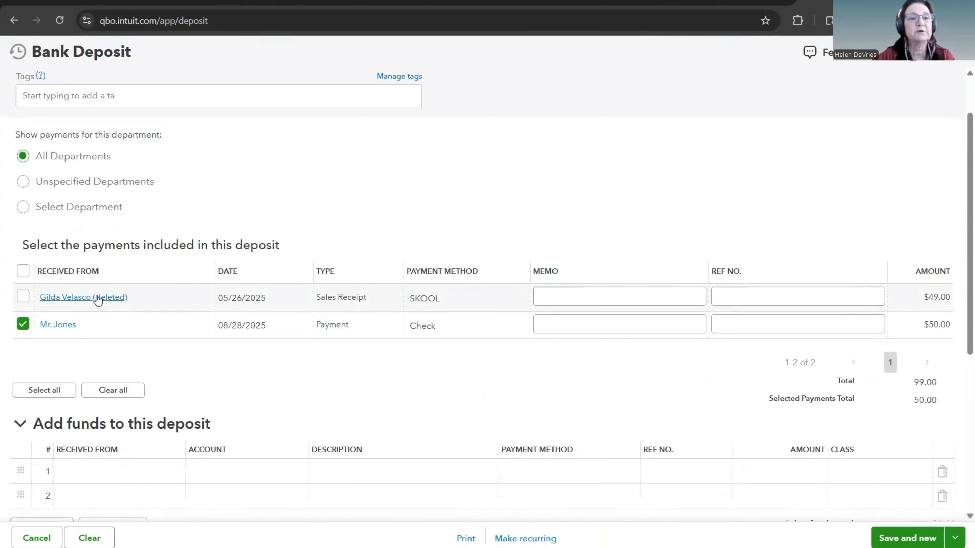
Step: Include the $49.00 SKOOL sales receipt in the same bank deposit and review the combined deposit details
click(23, 297)
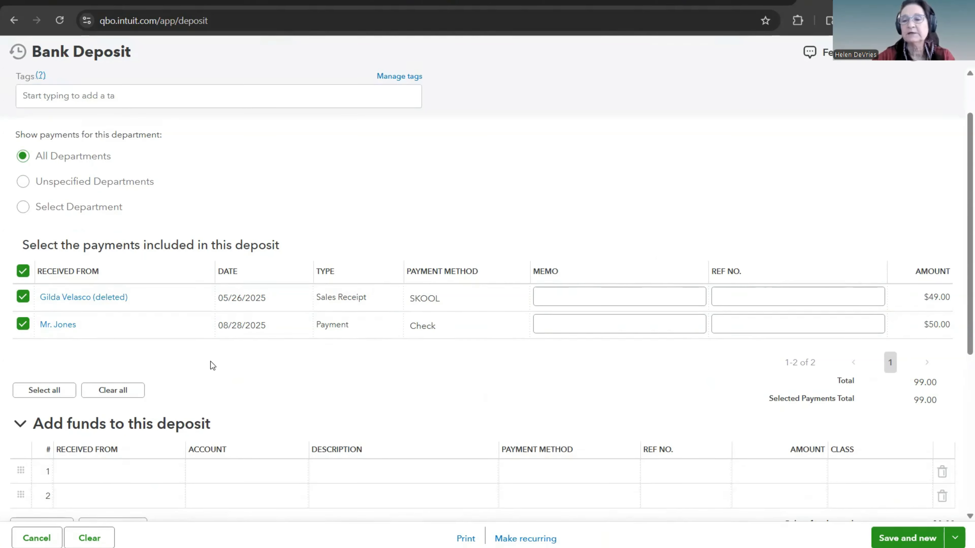
scroll(210, 356, down, 5)
scroll(182, 329, up, 3)
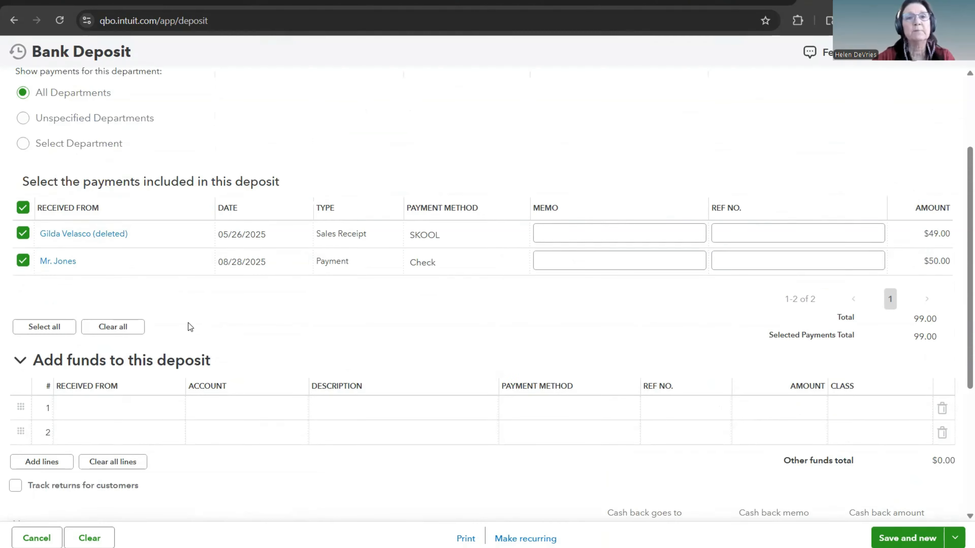
scroll(188, 323, up, 3)
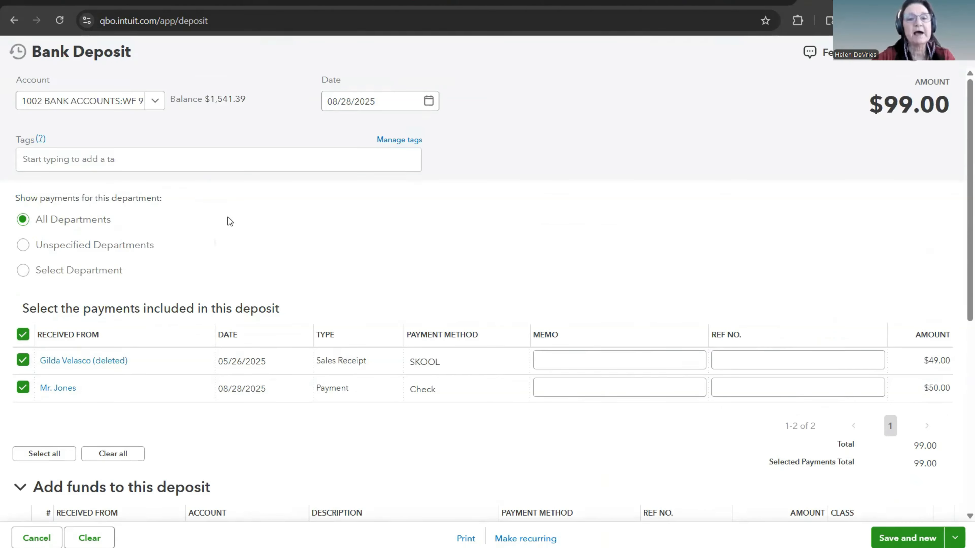
scroll(232, 215, down, 1)
scroll(232, 212, down, 3)
scroll(230, 204, up, 4)
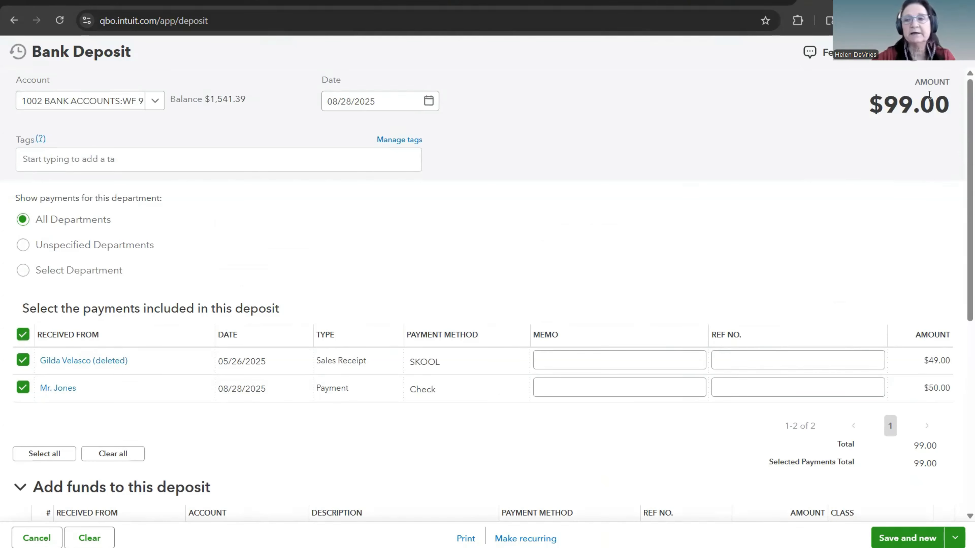
scroll(668, 185, down, 5)
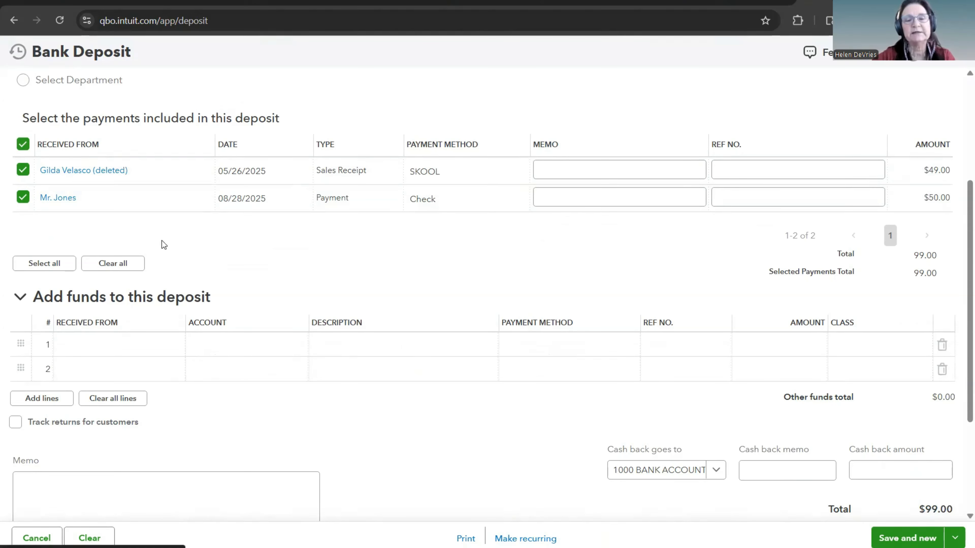
scroll(262, 254, up, 5)
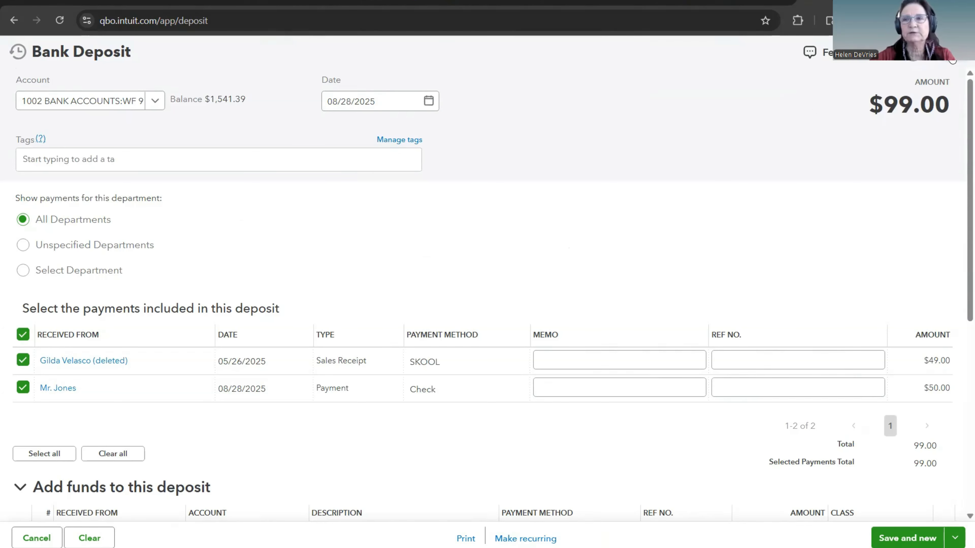
Step: Check the deposit's save options and leave the bank deposit without saving it
scroll(674, 248, down, 8)
click(955, 538)
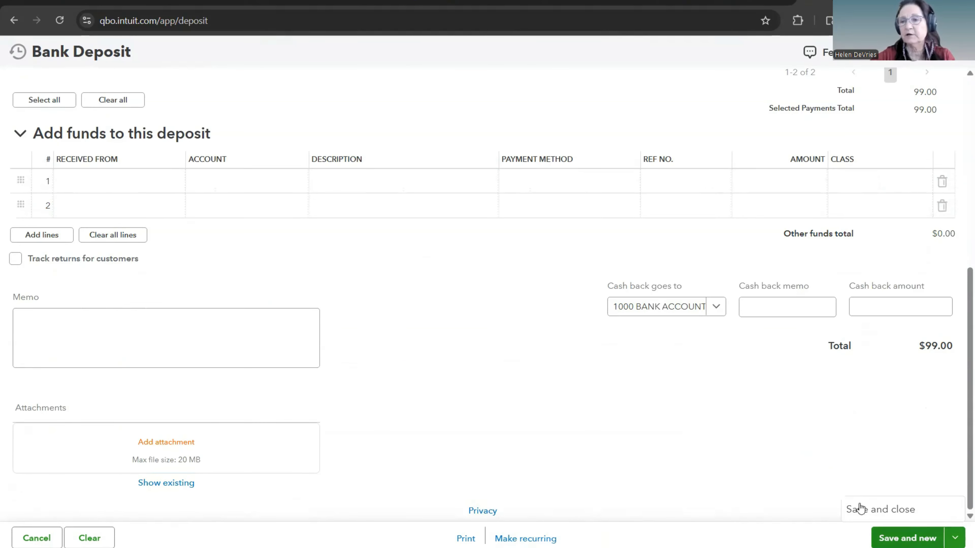
click(746, 361)
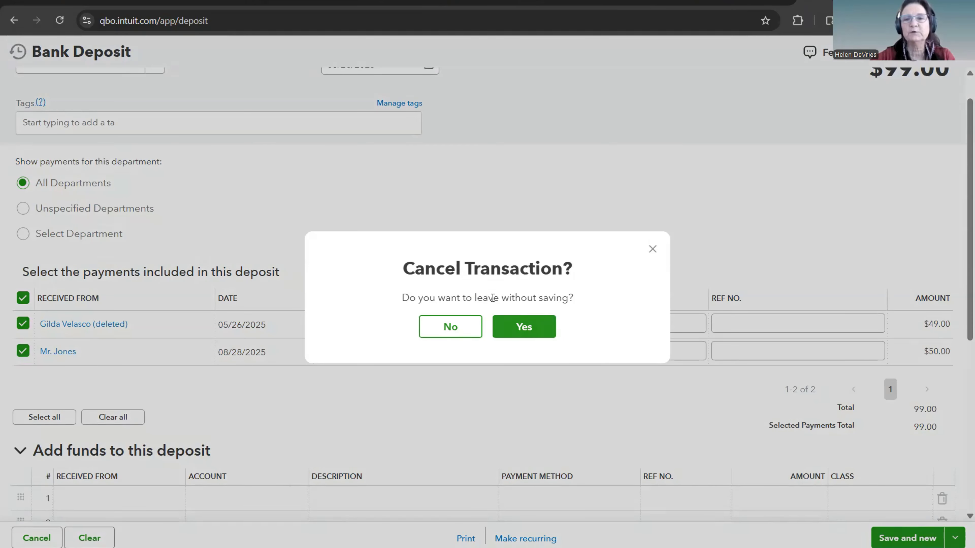
click(525, 327)
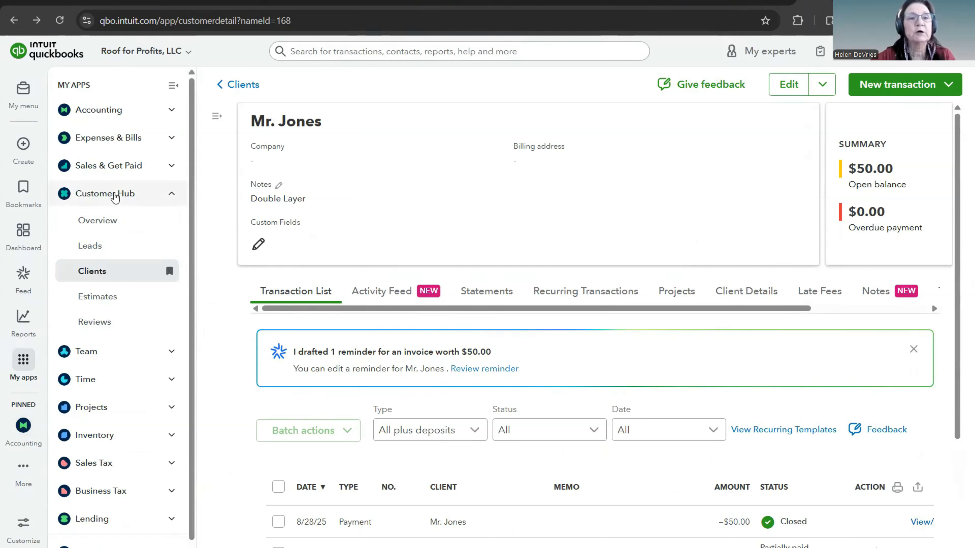
Step: Reopen the roofing client's record from the Customer Hub's client list and review its transactions and statuses
click(95, 272)
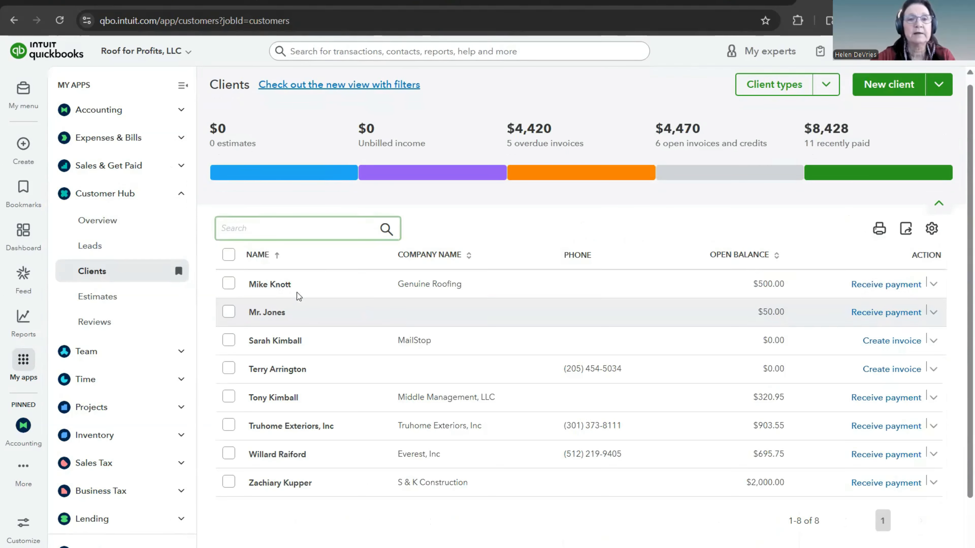
click(271, 313)
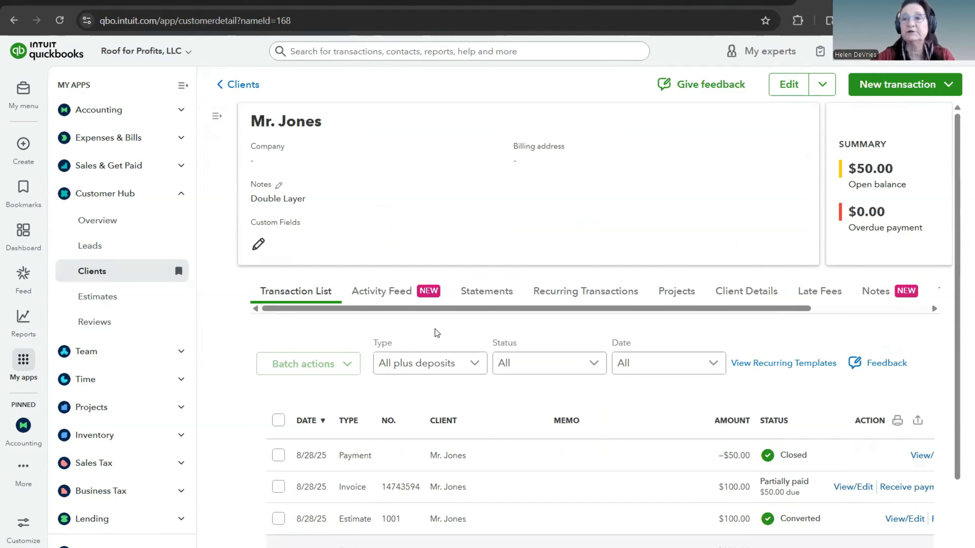
scroll(522, 353, down, 3)
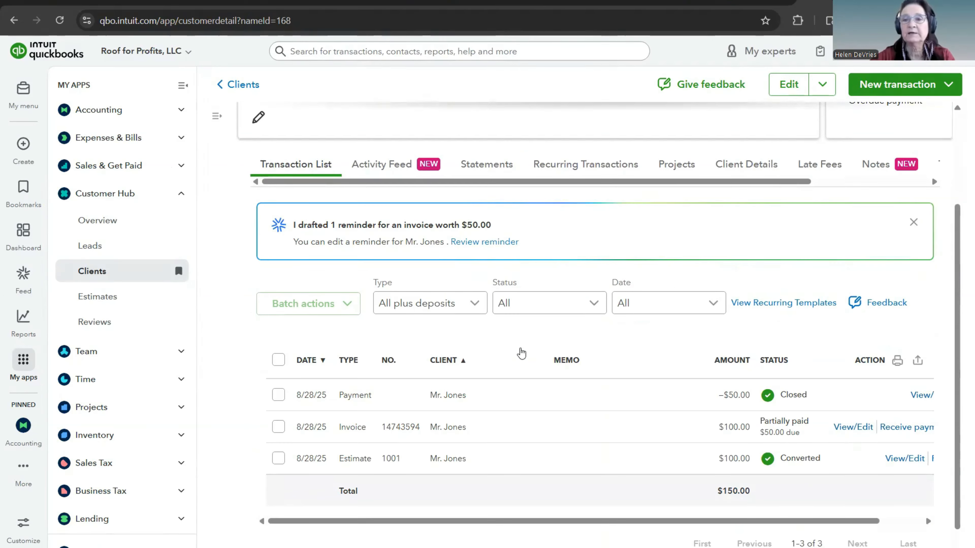
scroll(521, 353, down, 1)
scroll(521, 352, up, 4)
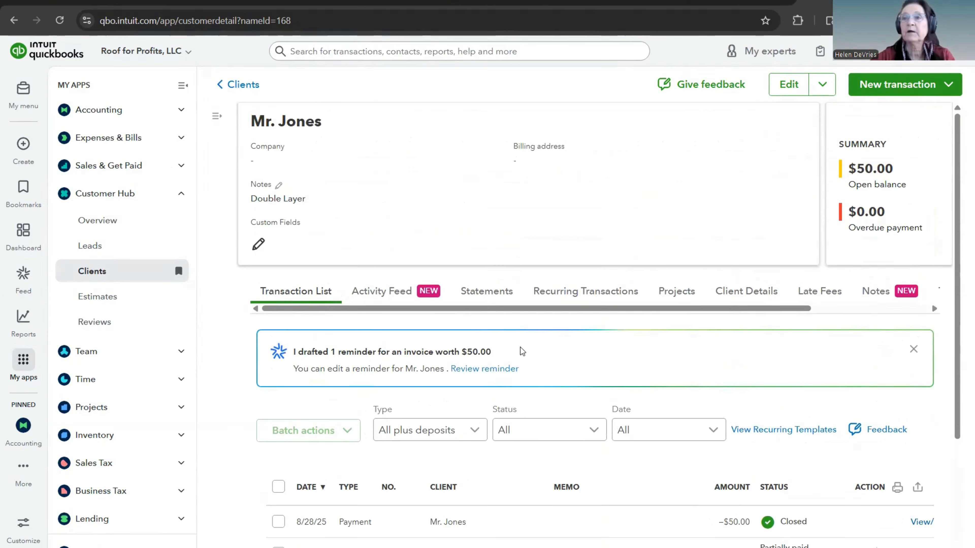
Step: Start a new payment from the roofing client's record, dated 09/01/2025, with Check as the payment method
click(949, 85)
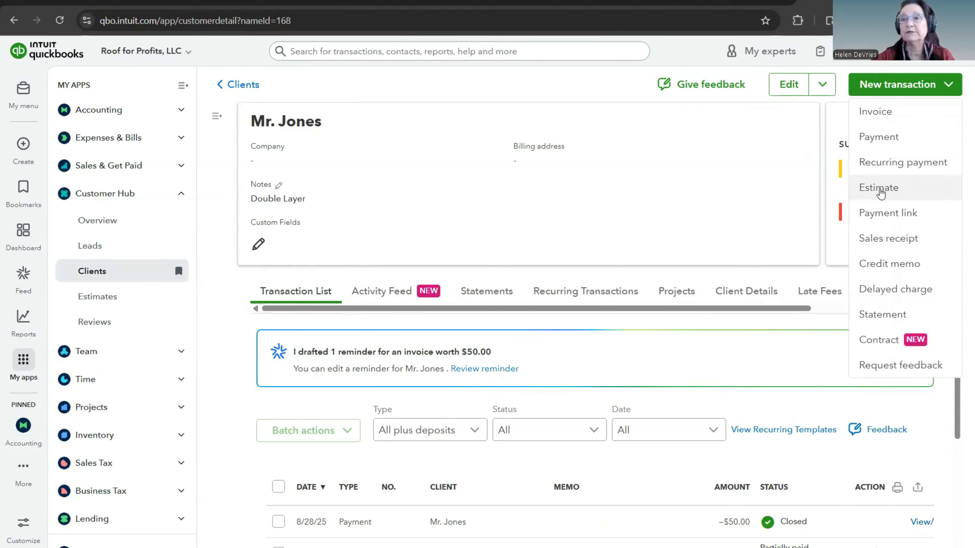
click(878, 143)
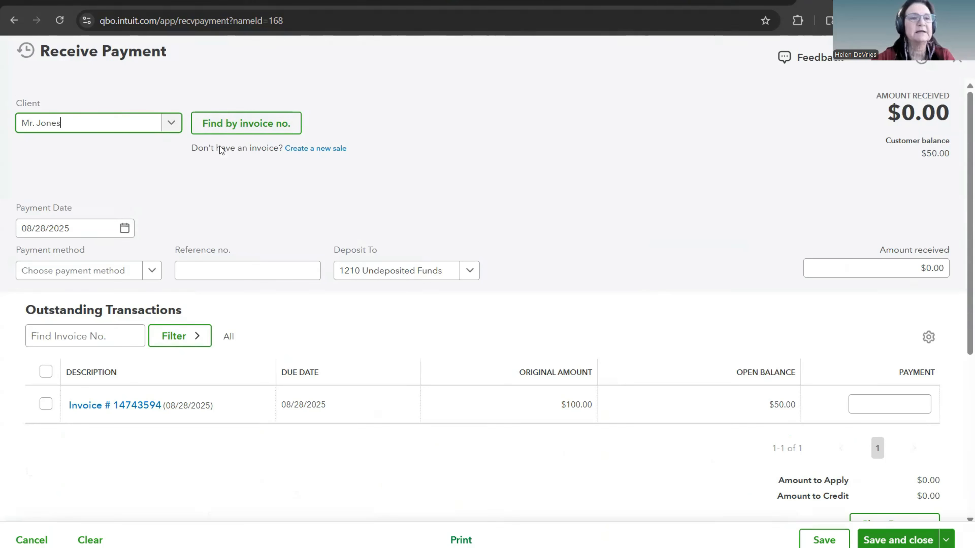
click(125, 229)
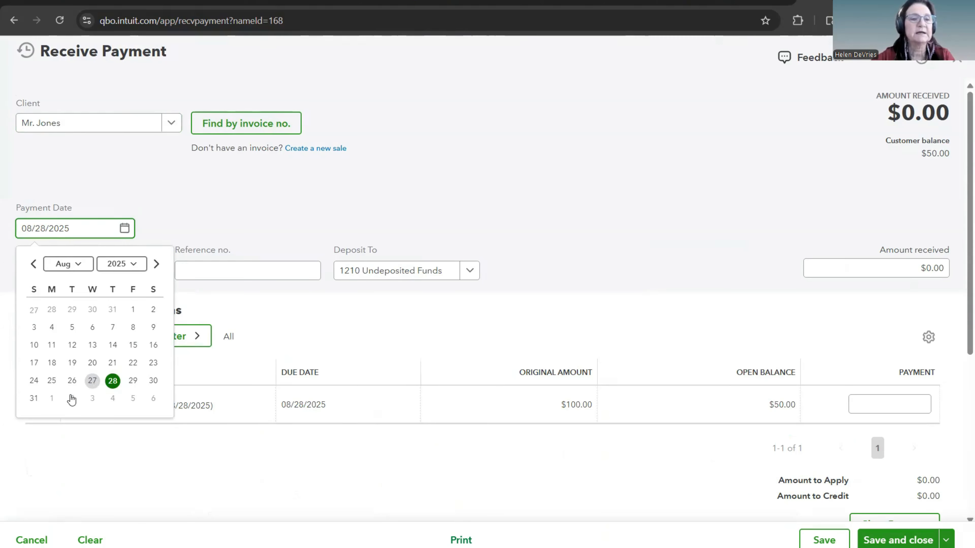
click(52, 399)
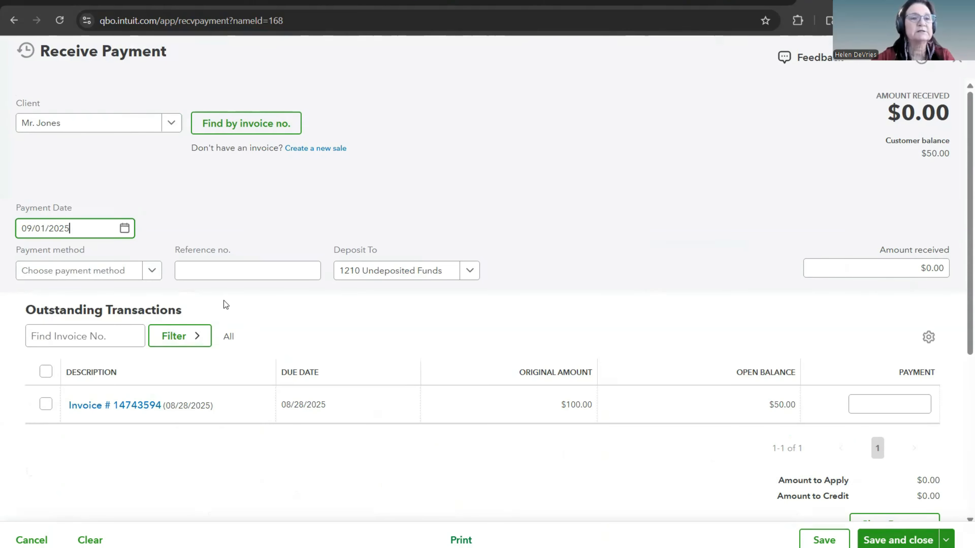
click(152, 271)
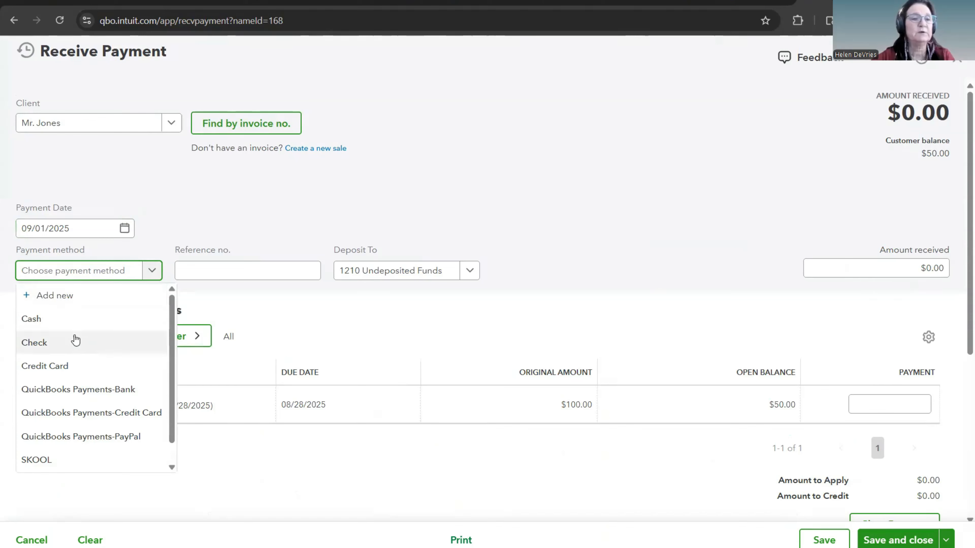
click(66, 342)
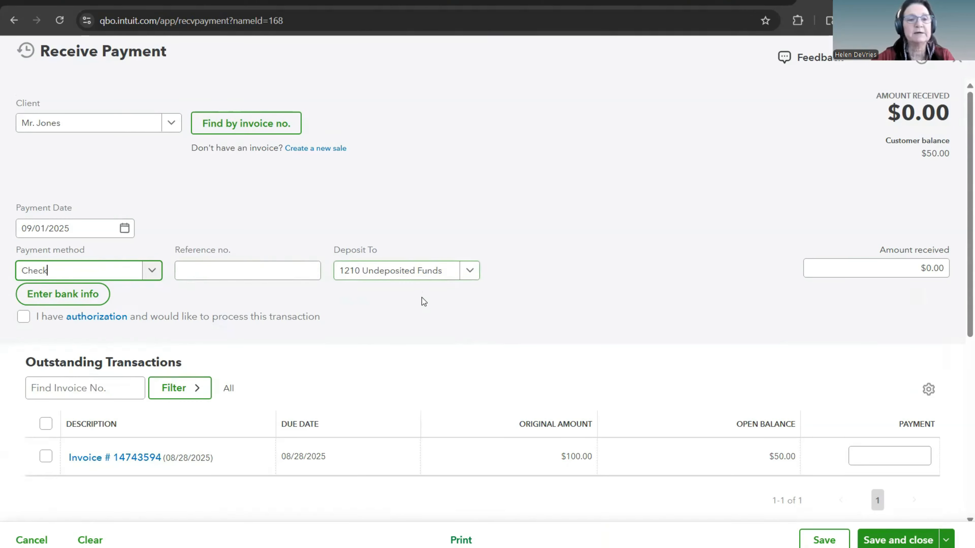
Step: Apply the $50.00 payment to the client's outstanding 08/28/2025 invoice, then save and close the payment
scroll(421, 298, down, 2)
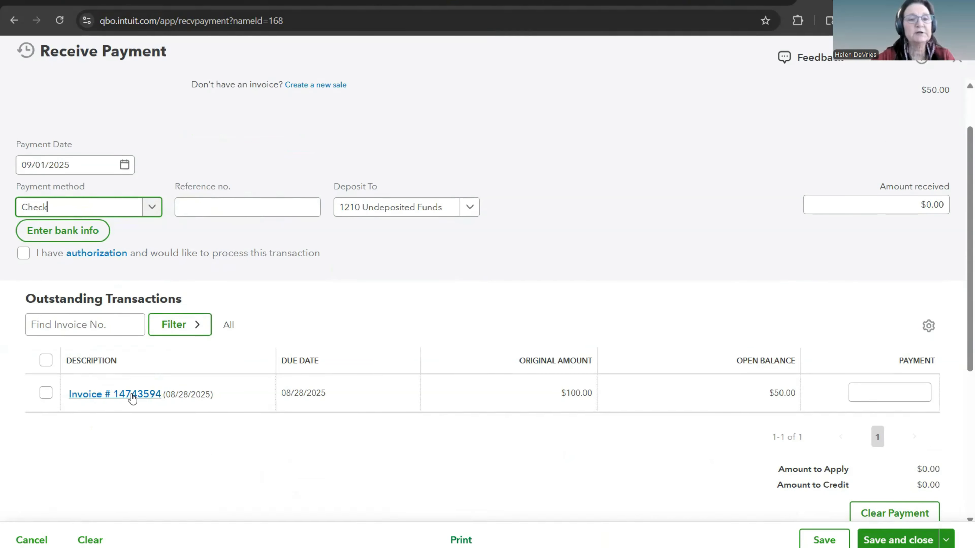
scroll(239, 386, up, 2)
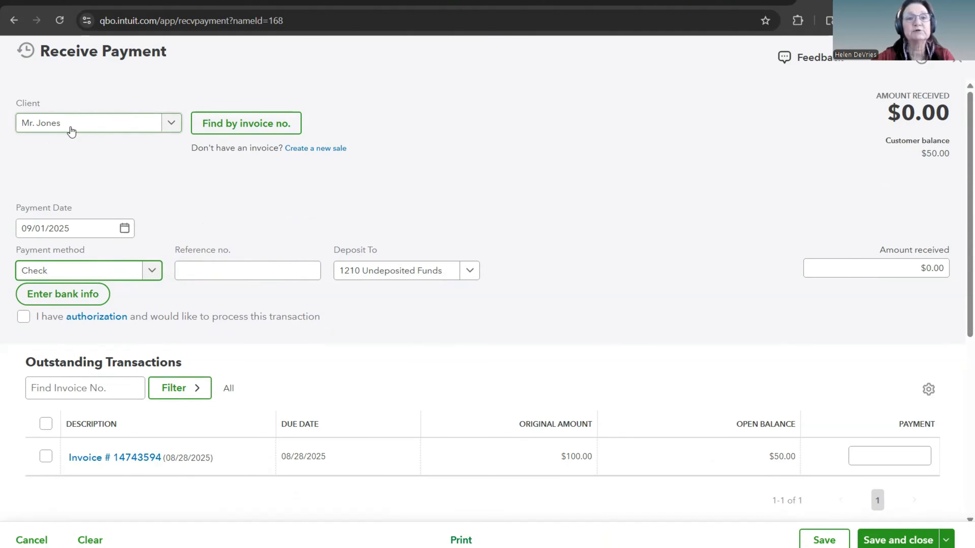
scroll(399, 321, down, 2)
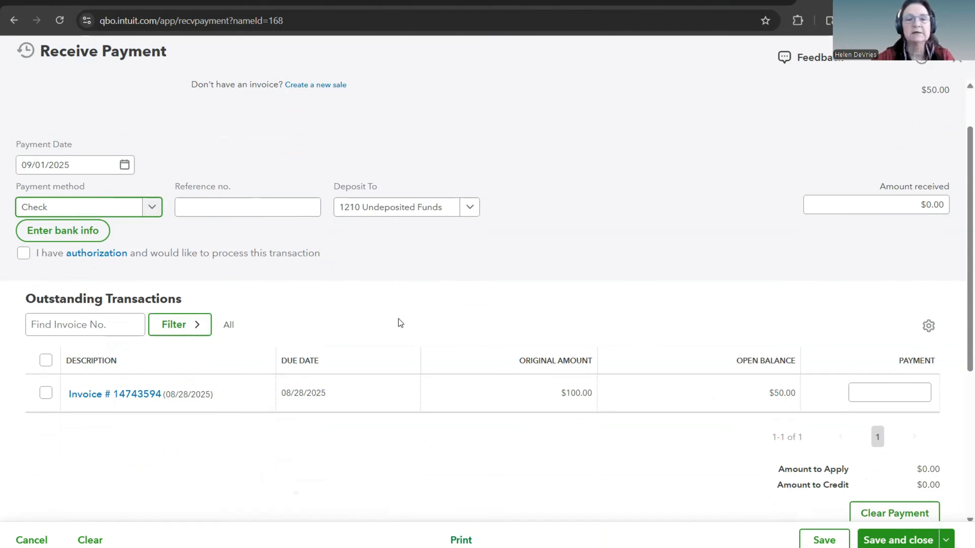
click(45, 392)
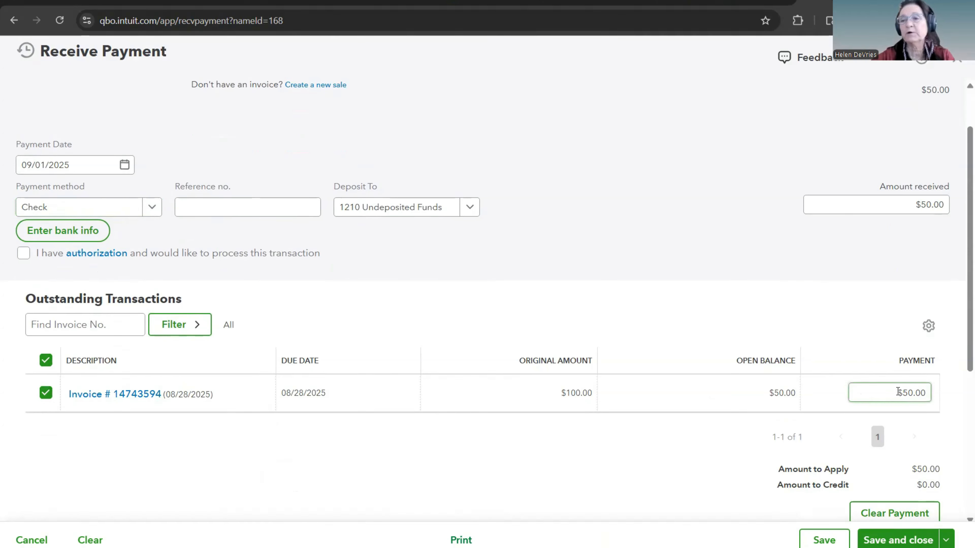
scroll(640, 413, up, 2)
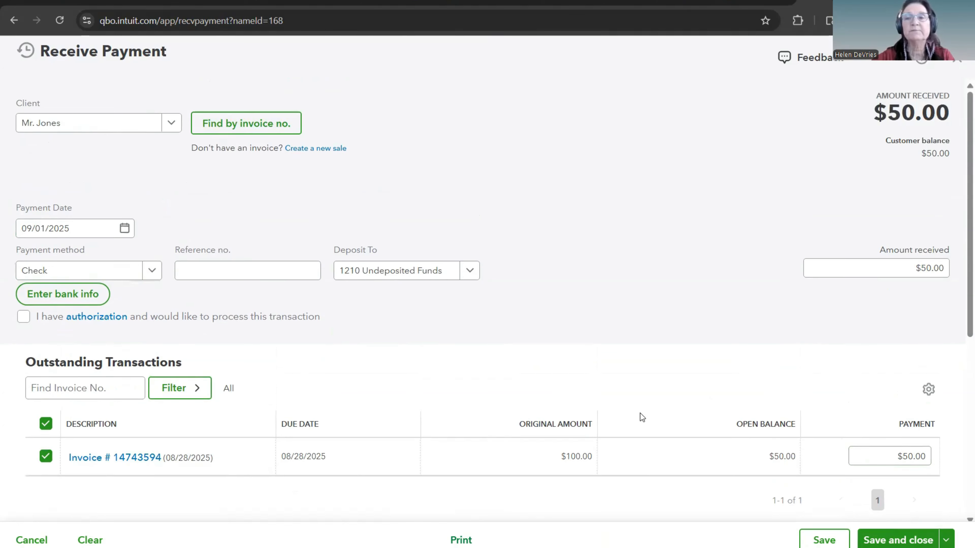
scroll(640, 414, down, 4)
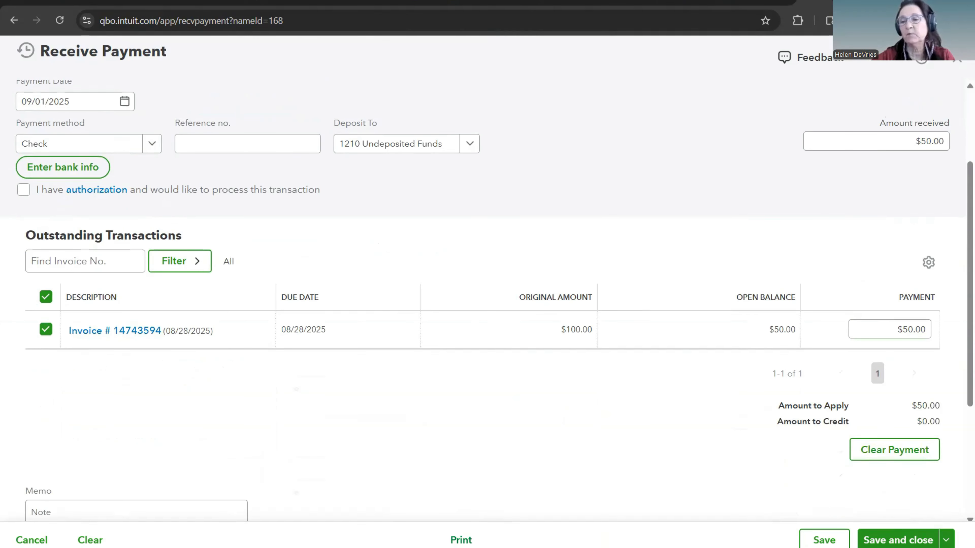
click(898, 540)
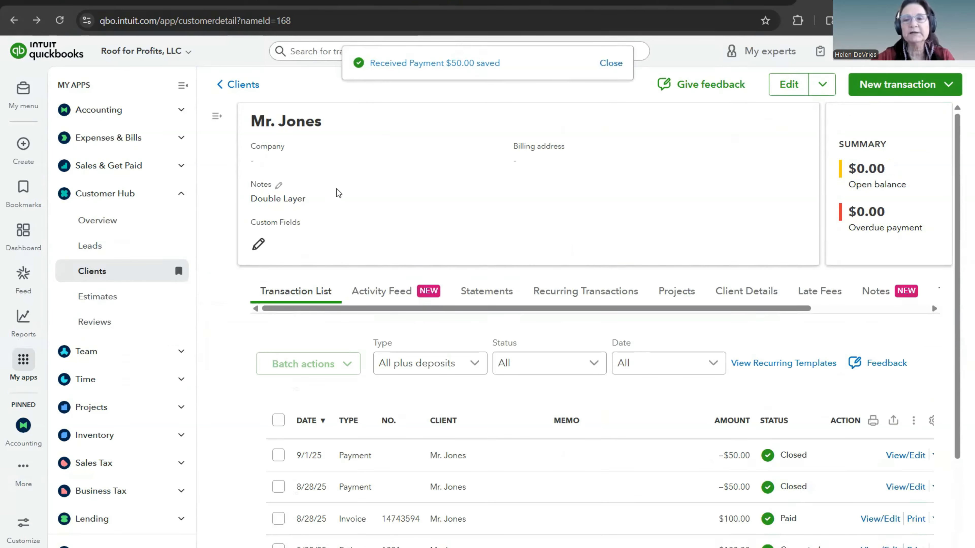
Step: Review the client's payment, invoice and estimate statuses, then return to the client list in the Customer Hub
scroll(422, 232, down, 3)
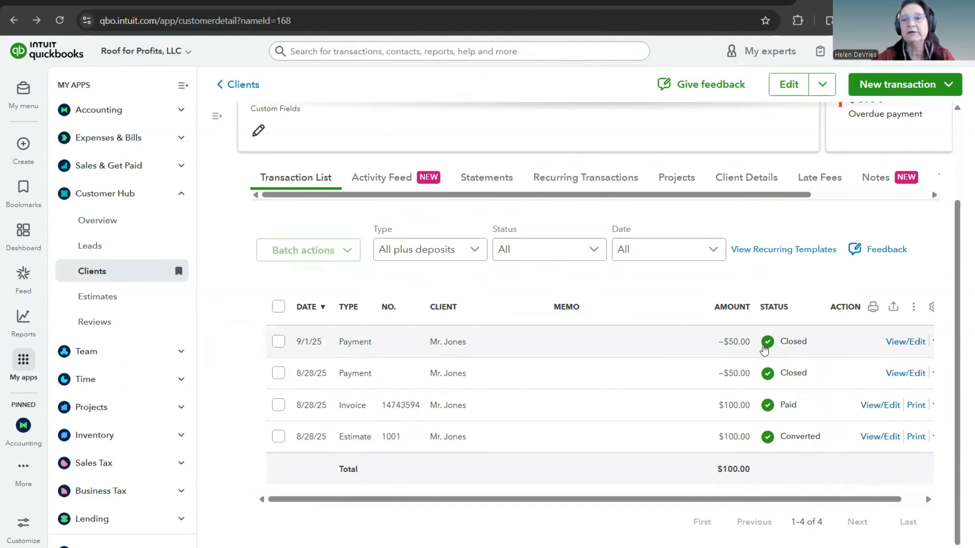
scroll(561, 322, up, 3)
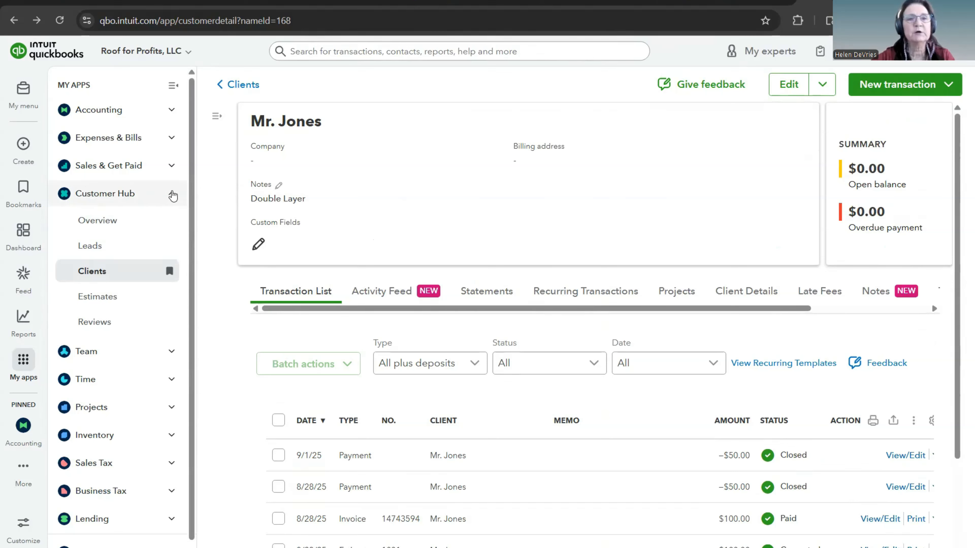
click(172, 196)
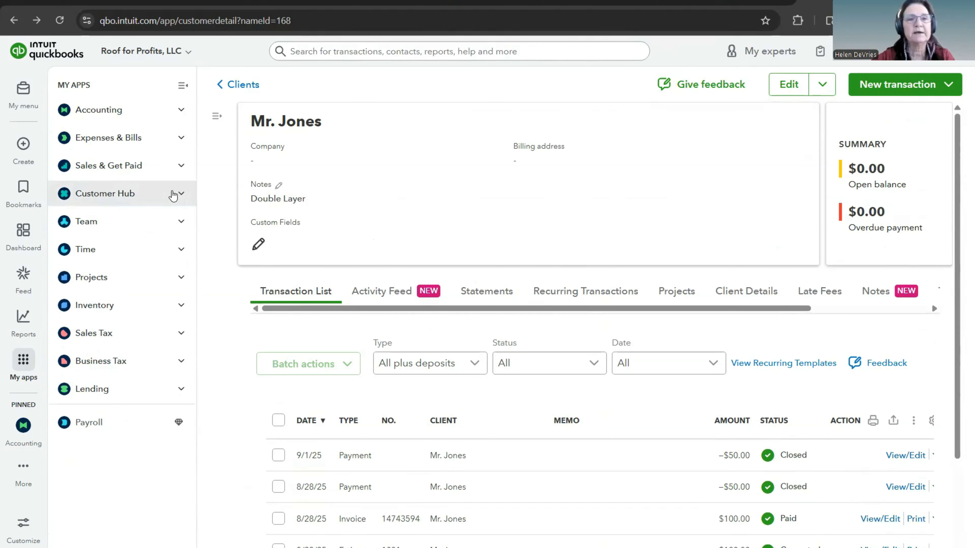
click(181, 196)
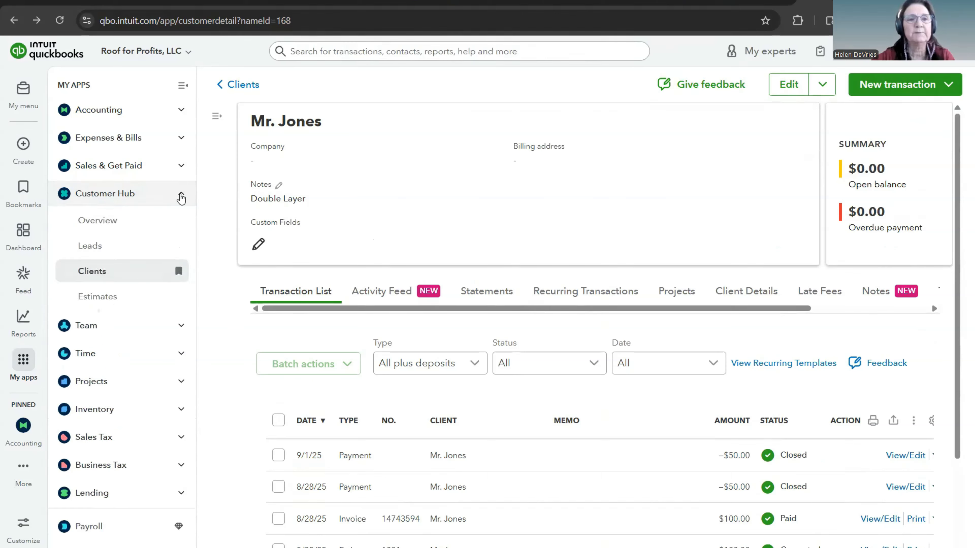
click(94, 271)
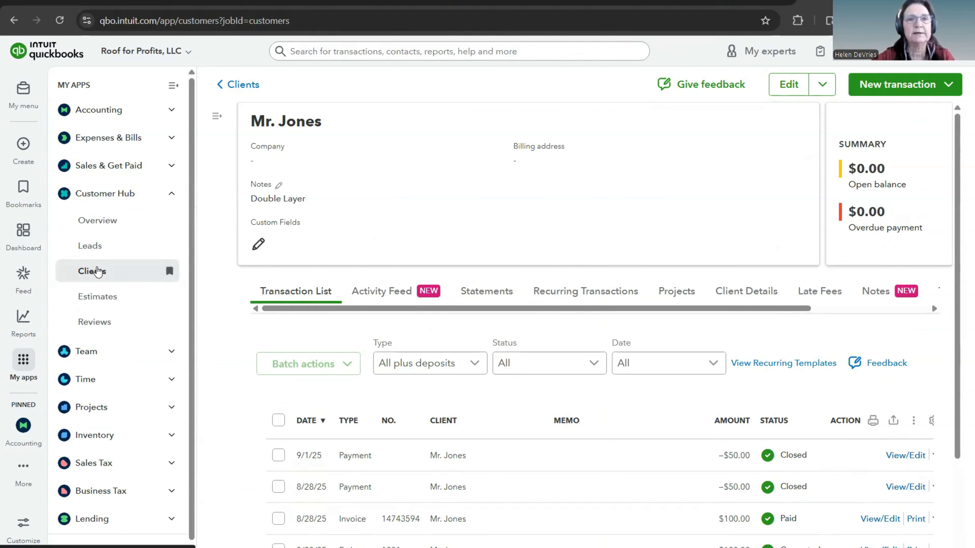